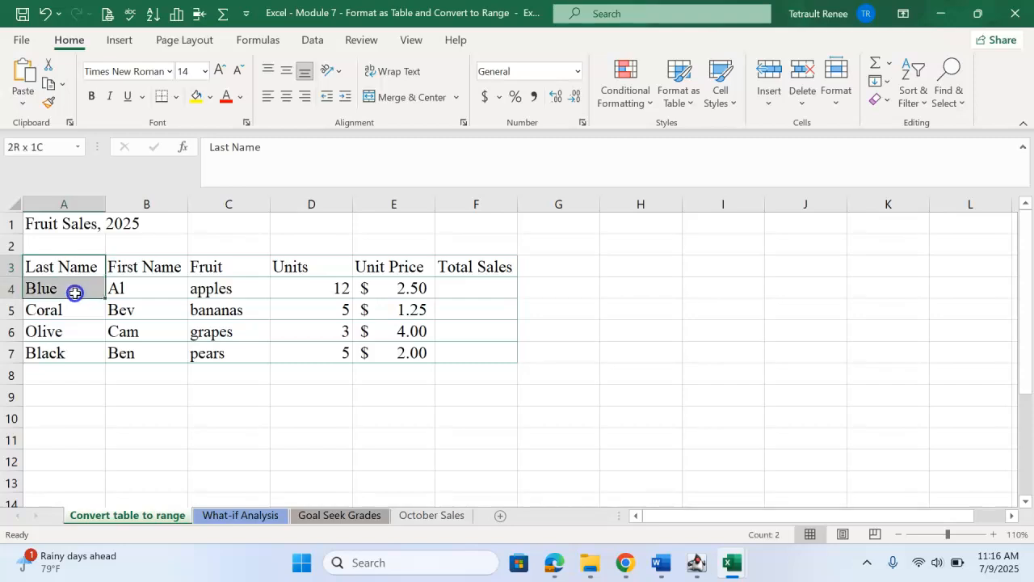
Copy the fruit sales data in A3:F7 and paste the copy starting at cell A10
{"action": "left_click_drag", "start_coordinate": [91, 349], "coordinate": [456, 345]}
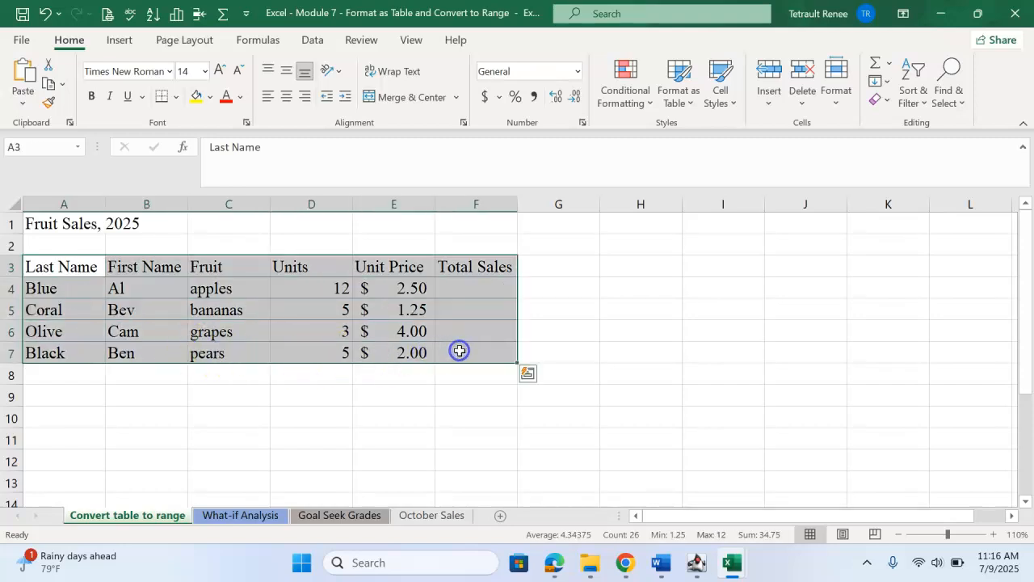
{"action": "left_click", "coordinate": [47, 86]}
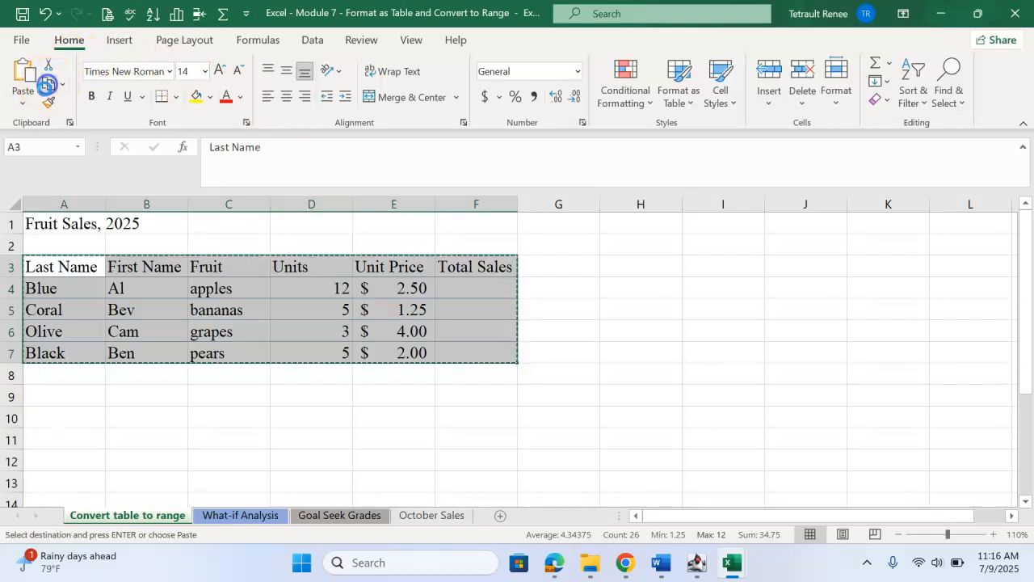
{"action": "left_click", "coordinate": [60, 417]}
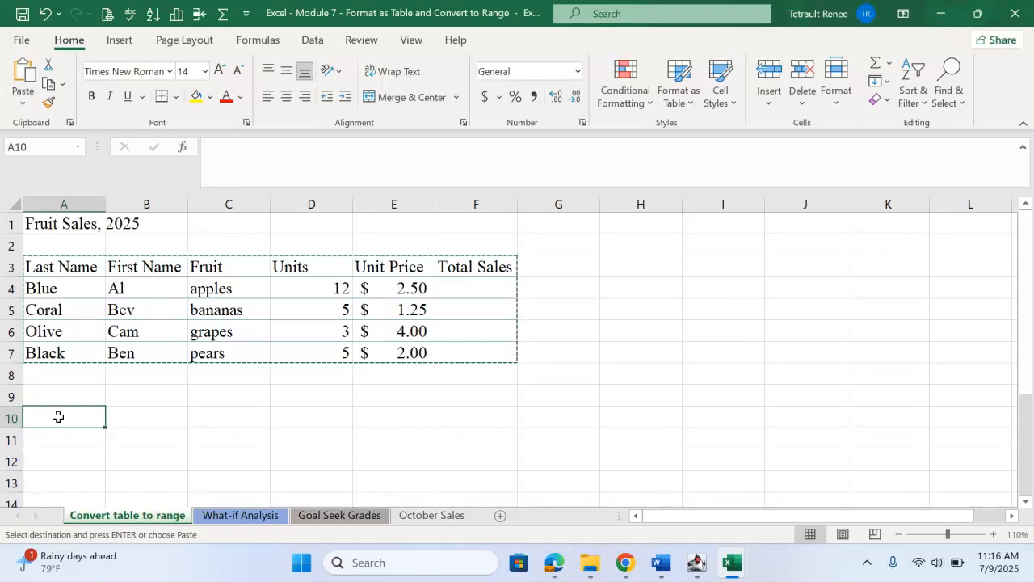
{"action": "left_click", "coordinate": [29, 73]}
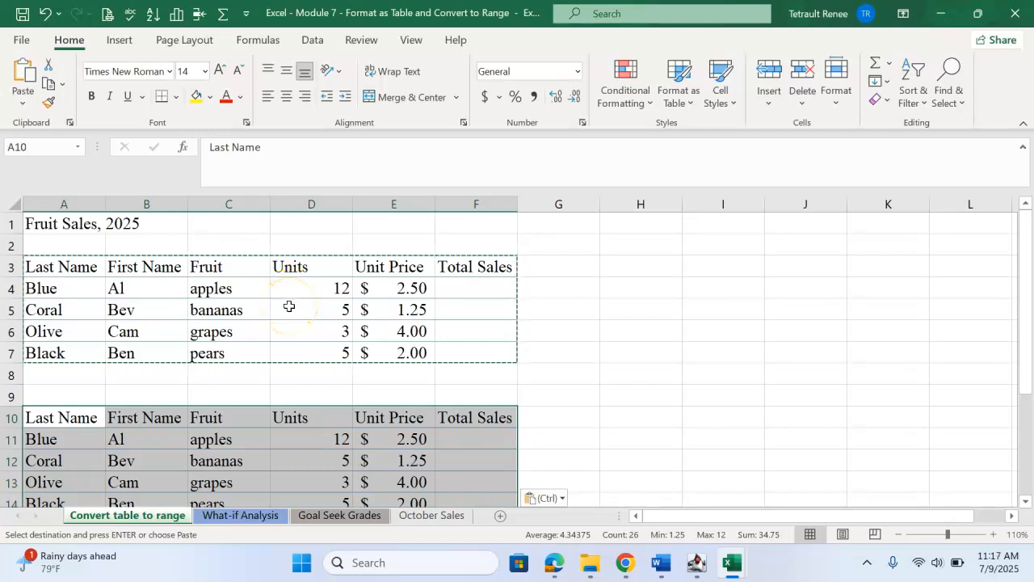
{"action": "key", "text": "Escape"}
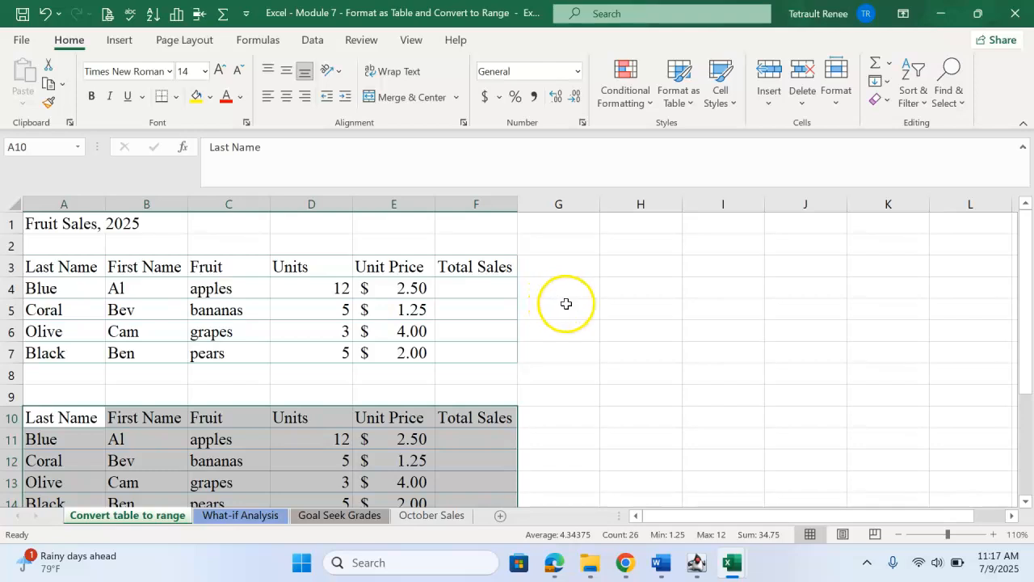
Enter the formula =D4*E4 in F4 to calculate Total Sales and fill it down to F7
{"action": "left_click", "coordinate": [502, 293]}
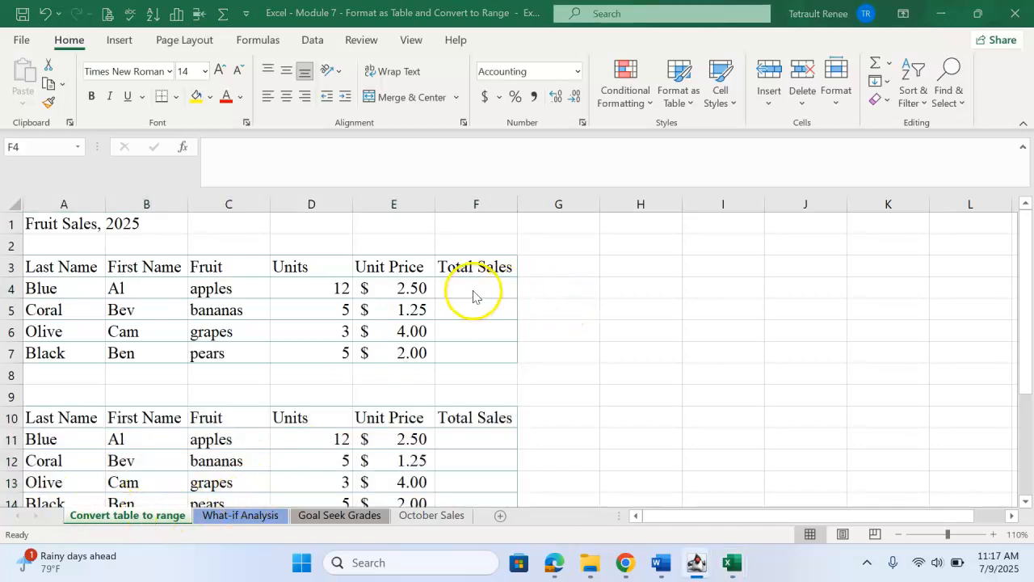
{"action": "left_click", "coordinate": [474, 290]}
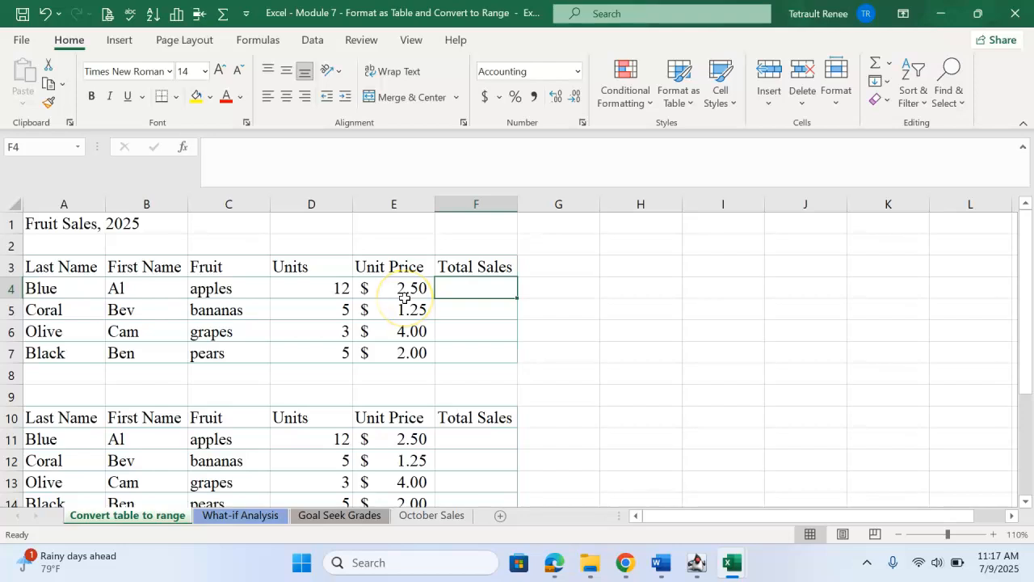
{"action": "type", "text": "="}
{"action": "left_click", "coordinate": [325, 285]}
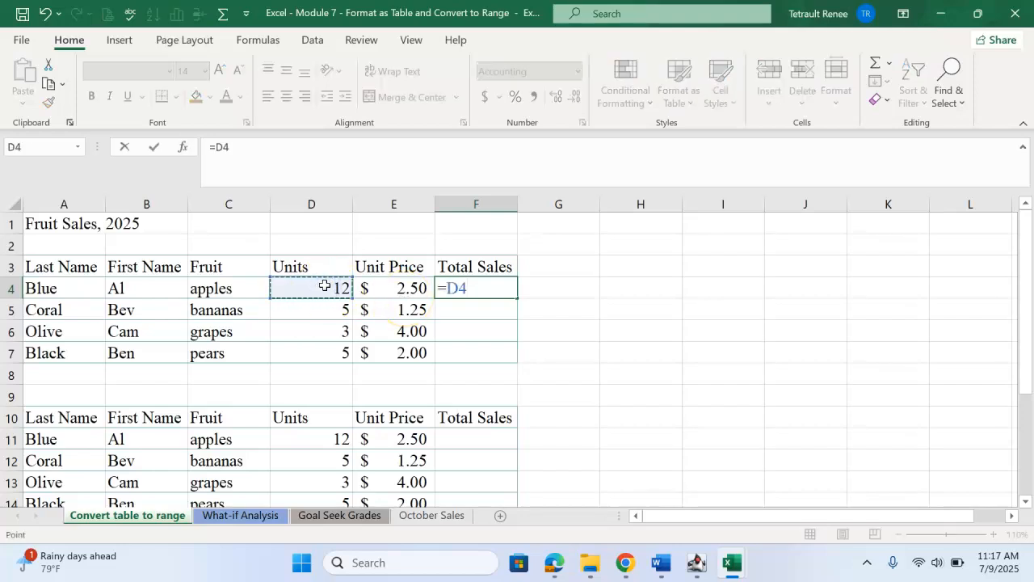
{"action": "type", "text": "*"}
{"action": "left_click", "coordinate": [397, 289]}
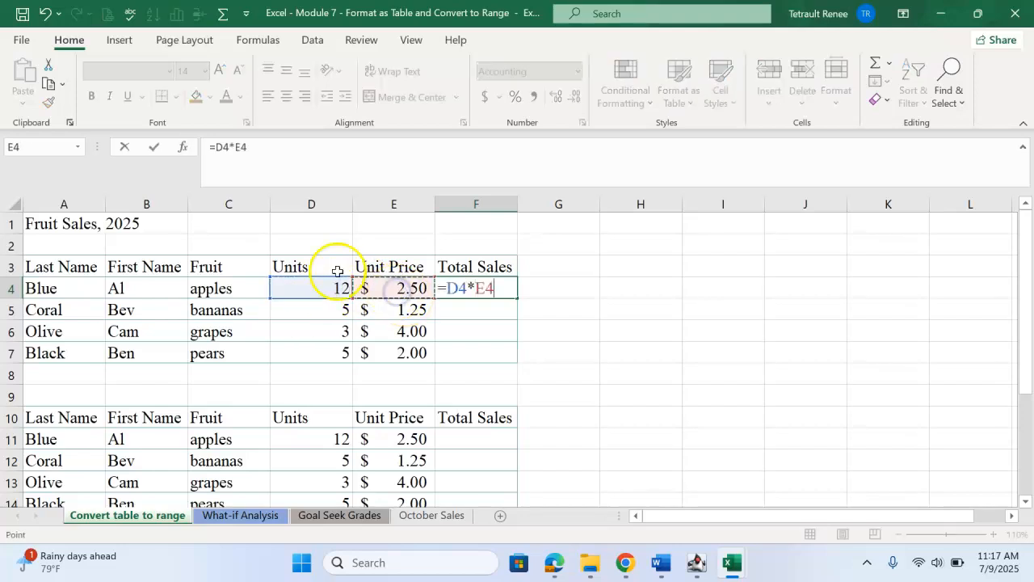
{"action": "left_click", "coordinate": [154, 150]}
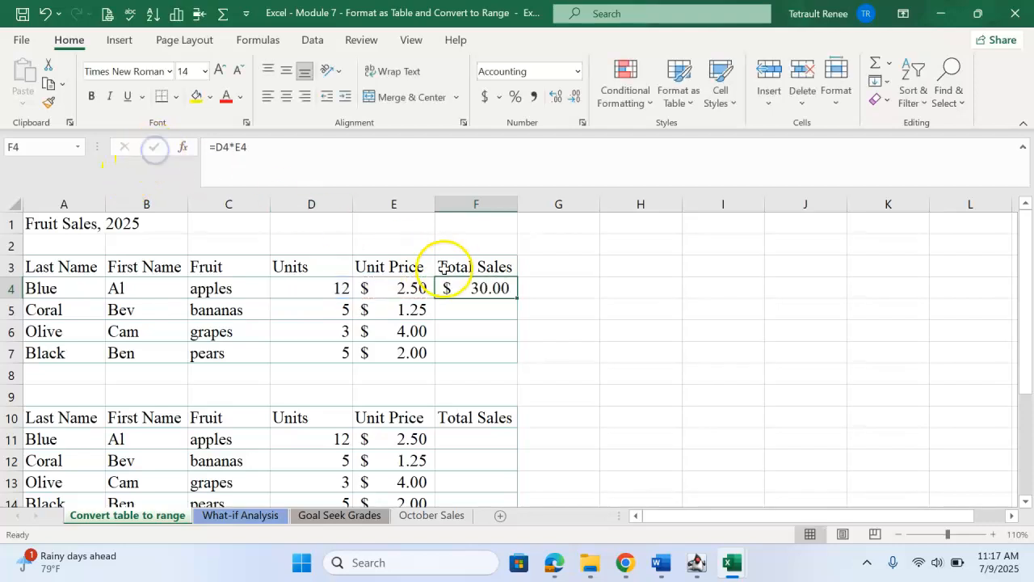
{"action": "left_click_drag", "start_coordinate": [518, 298], "coordinate": [517, 362]}
Format A3:F7 as a table with headers, using the light blue style in the first row of the Medium group
{"action": "left_click", "coordinate": [73, 267]}
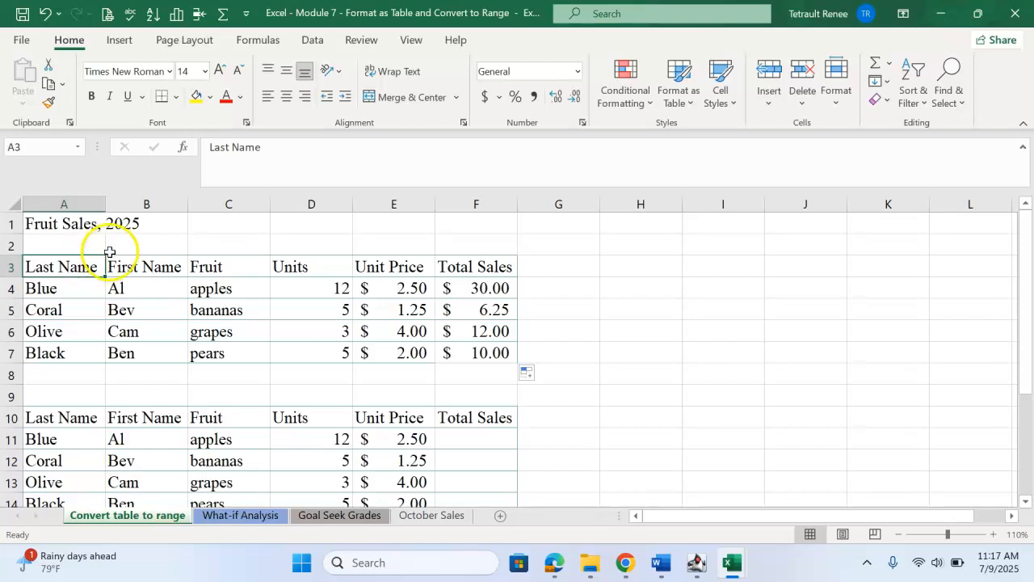
{"action": "left_click", "coordinate": [681, 76]}
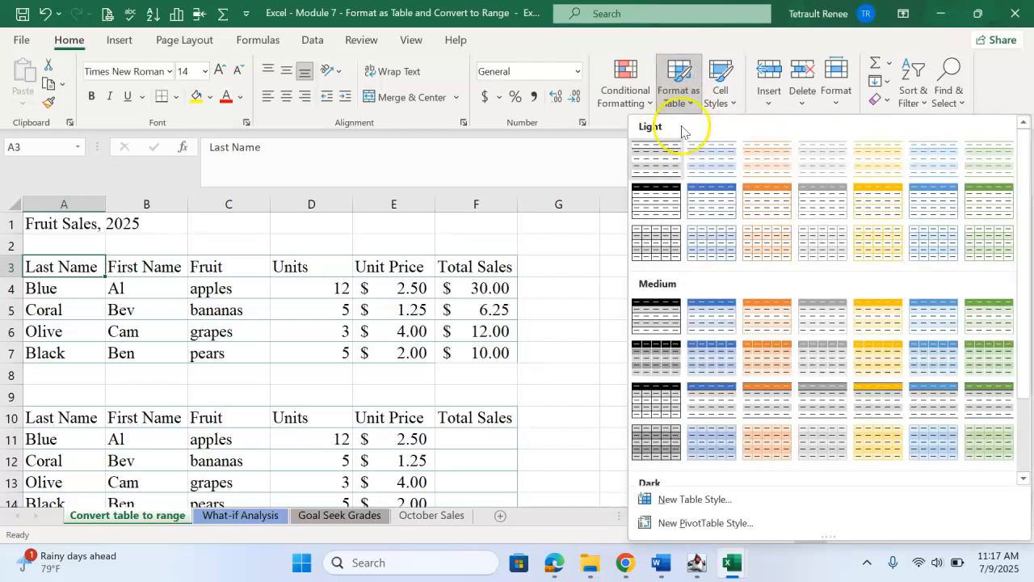
{"action": "left_click_drag", "start_coordinate": [1026, 228], "coordinate": [1015, 332]}
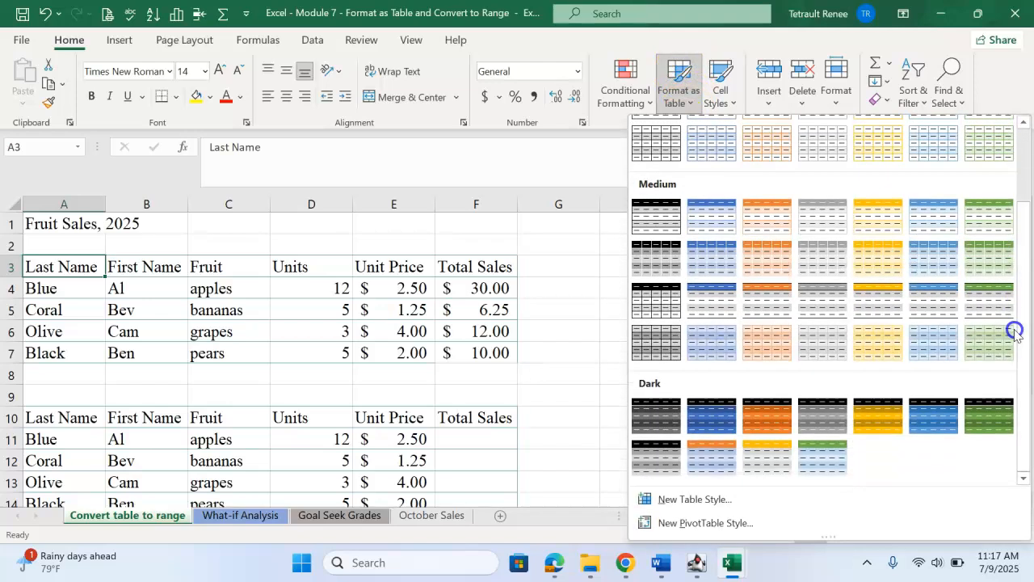
{"action": "left_click", "coordinate": [928, 226]}
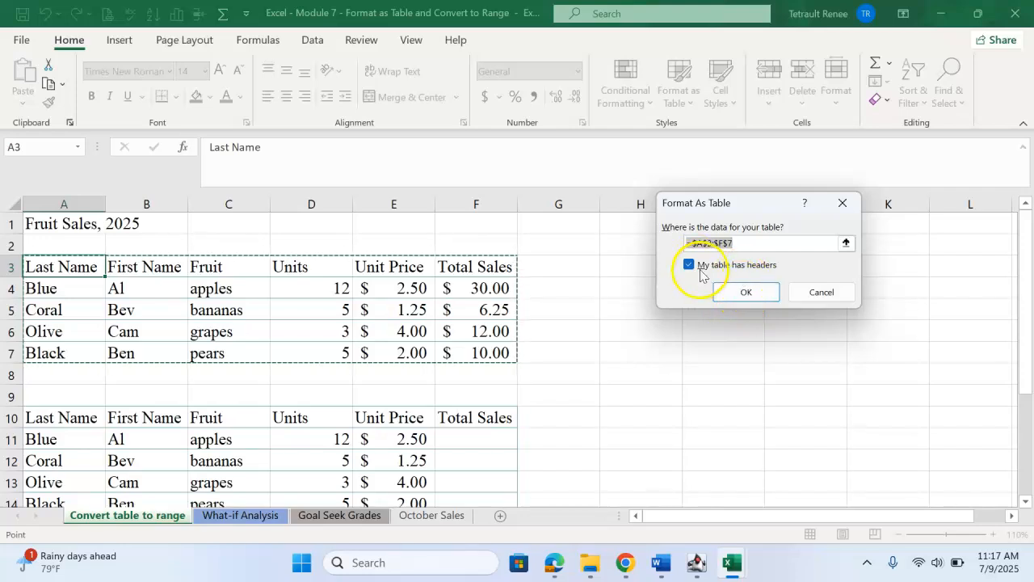
{"action": "left_click", "coordinate": [744, 293]}
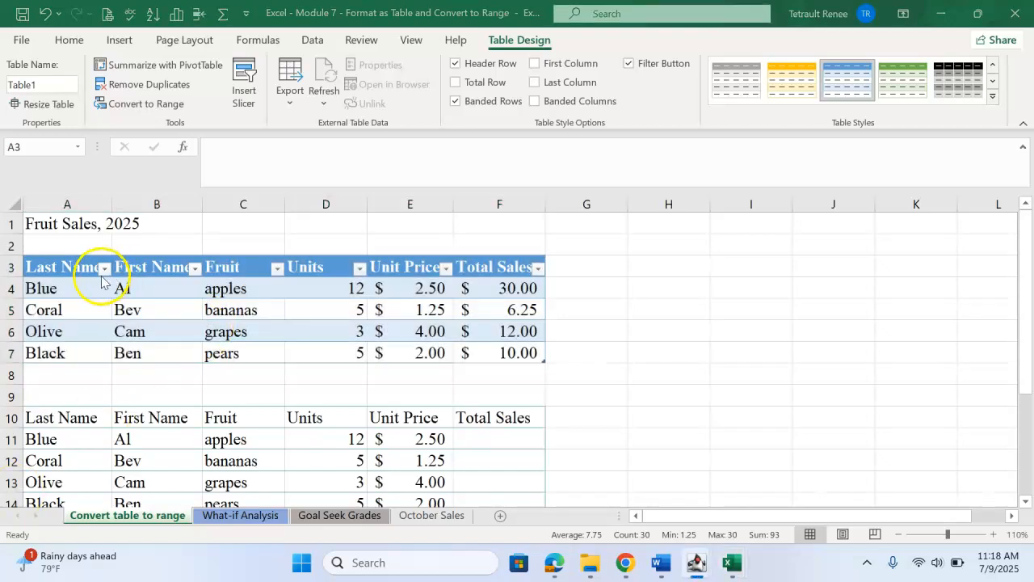
Sort the upper table by Last Name from A to Z and check the Total Sales formulas in F4:F7
{"action": "left_click", "coordinate": [104, 268]}
{"action": "left_click", "coordinate": [101, 324]}
{"action": "left_click", "coordinate": [104, 267]}
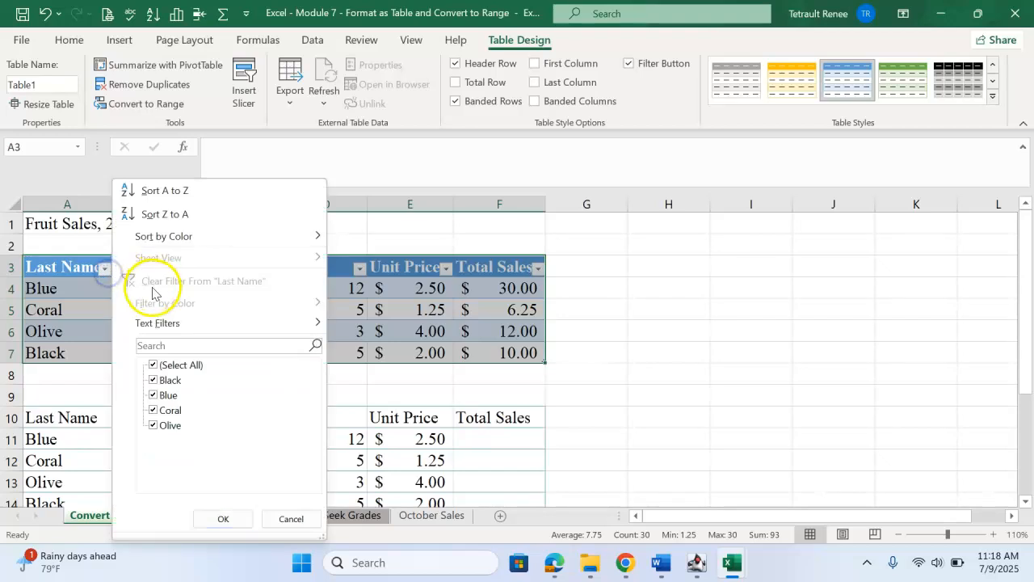
{"action": "left_click", "coordinate": [191, 197]}
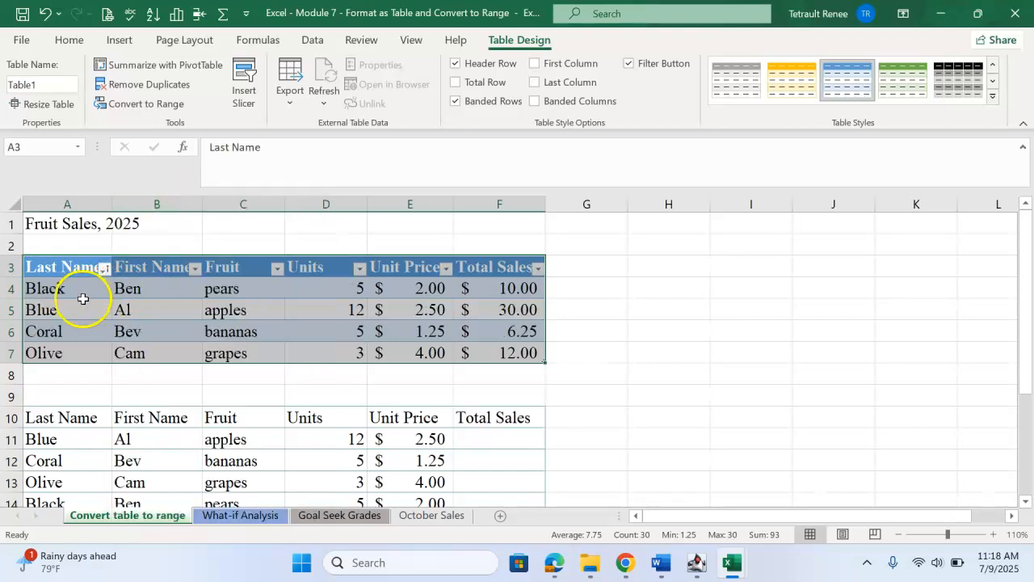
{"action": "left_click", "coordinate": [77, 330]}
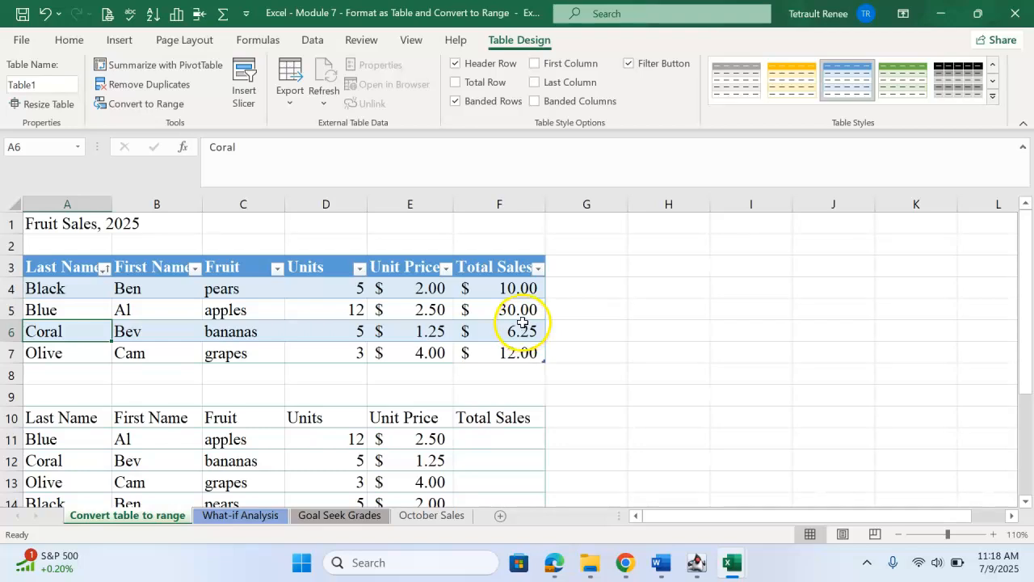
{"action": "left_click", "coordinate": [518, 290]}
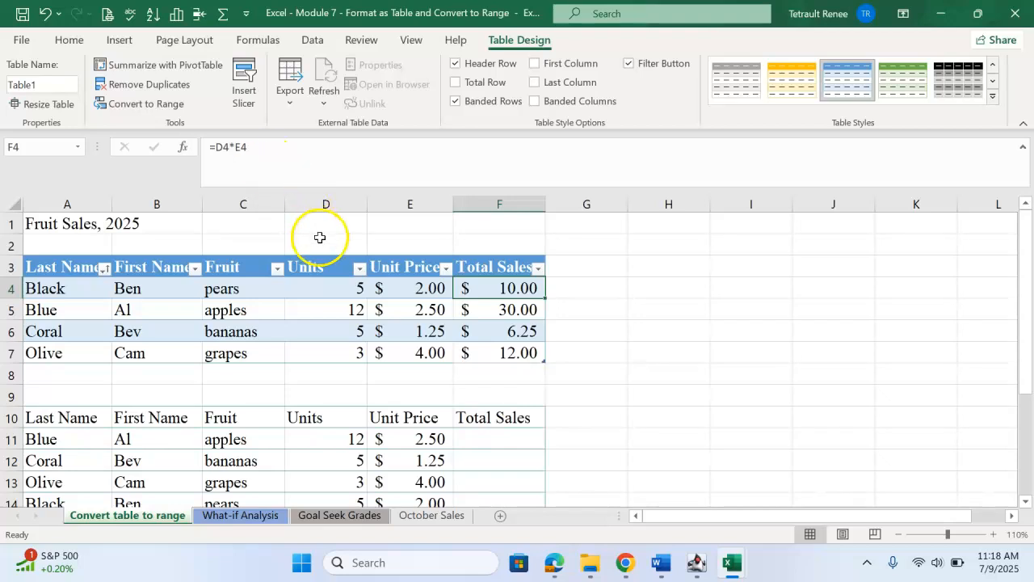
{"action": "key", "text": "Down"}
{"action": "key", "text": "Down"}
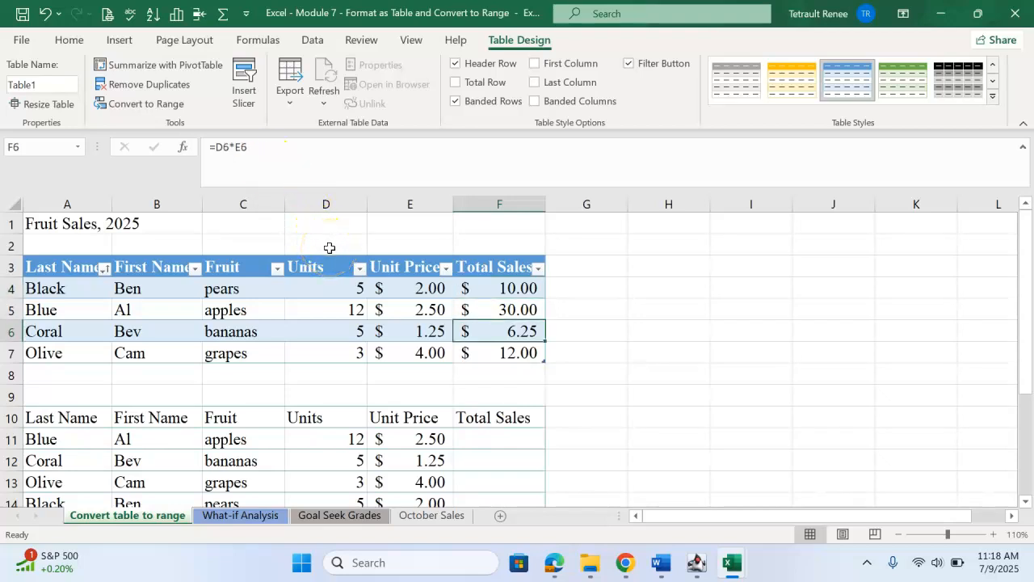
{"action": "key", "text": "Down"}
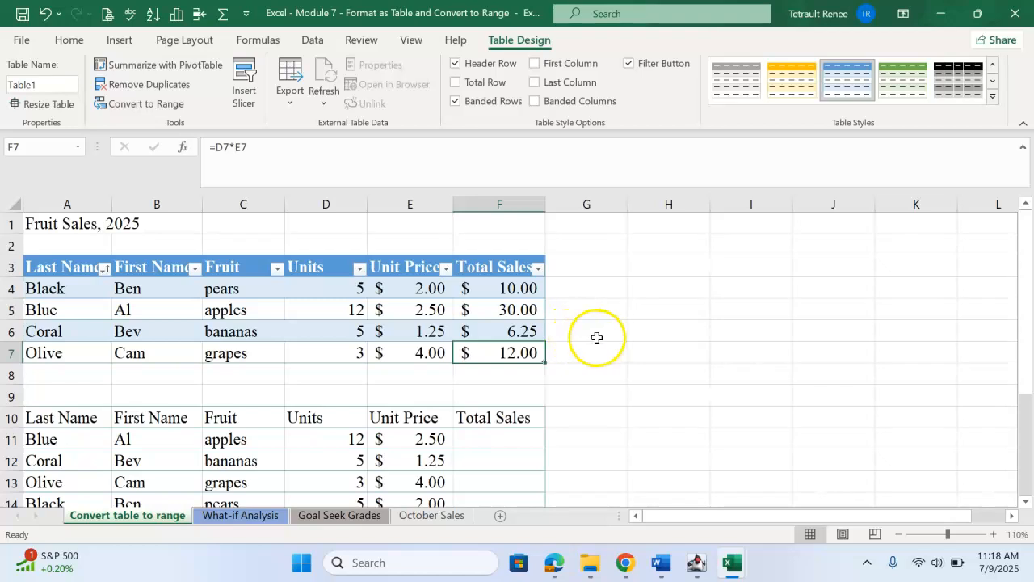
Format the copied data in A10:F14 as a table with headers, using the same light blue Medium style
{"action": "scroll", "coordinate": [116, 395], "scroll_direction": "down", "scroll_amount": 2}
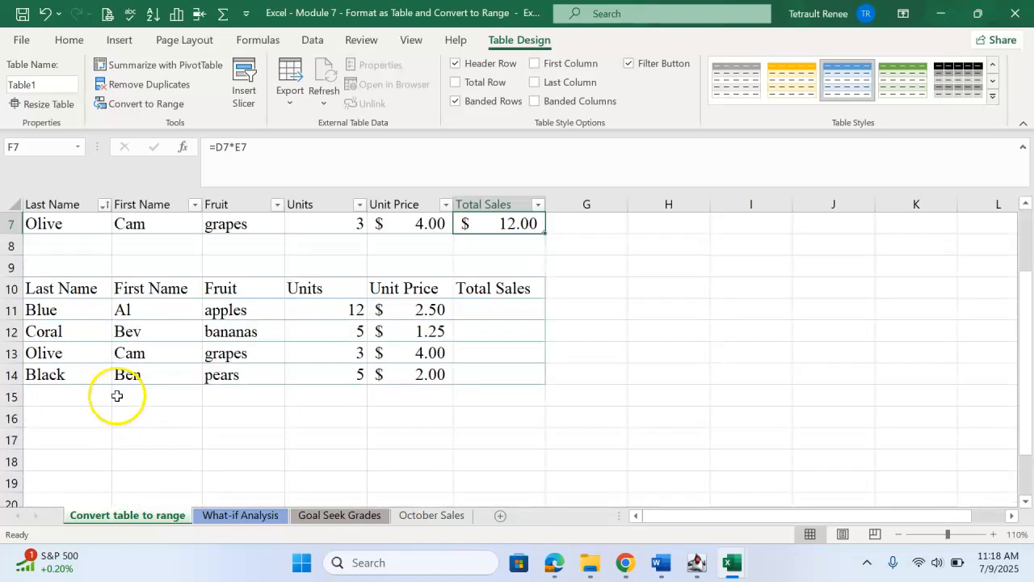
{"action": "left_click", "coordinate": [73, 290]}
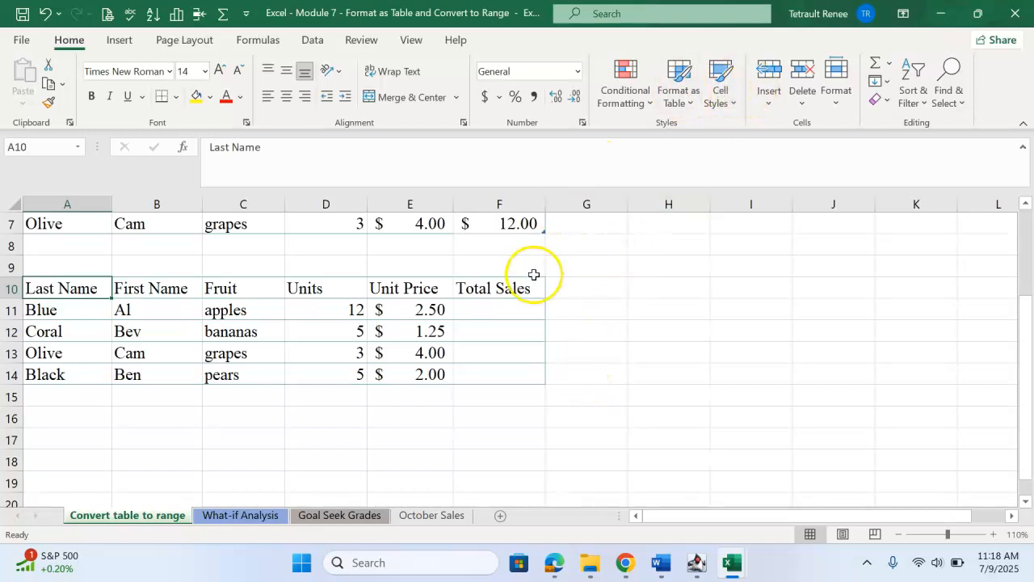
{"action": "left_click", "coordinate": [681, 81]}
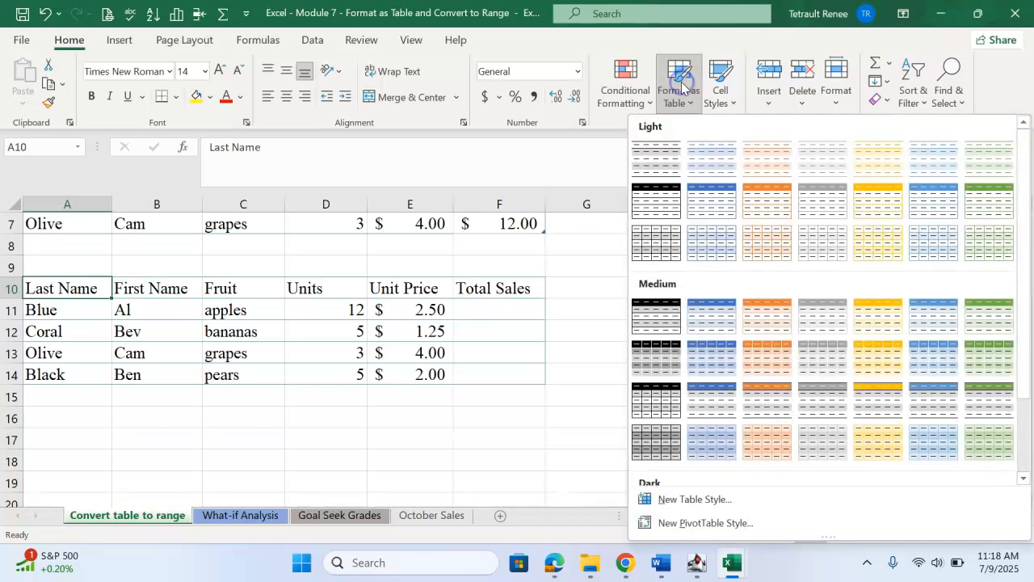
{"action": "left_click", "coordinate": [940, 315]}
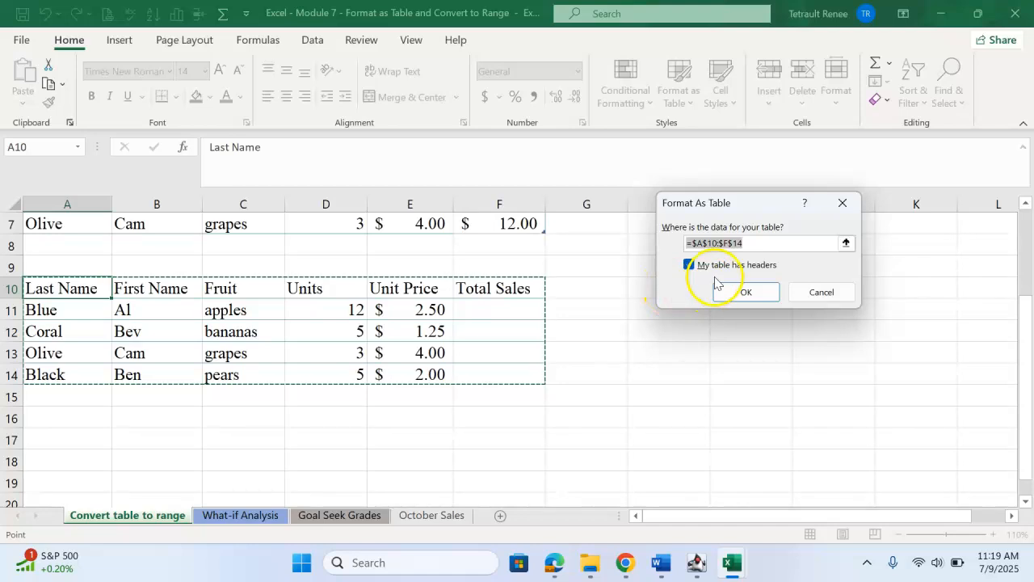
{"action": "left_click", "coordinate": [744, 293]}
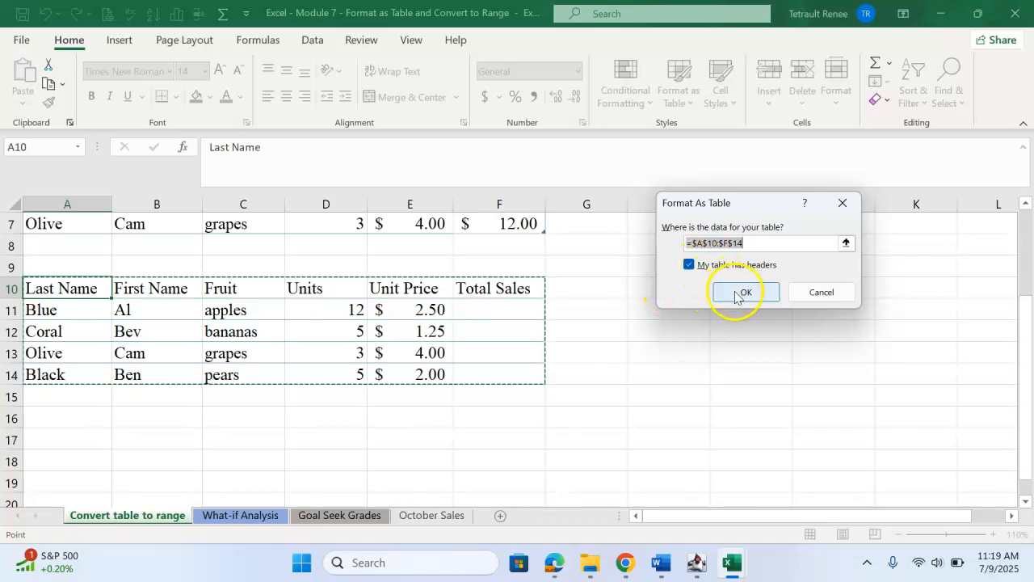
{"action": "left_click", "coordinate": [524, 311]}
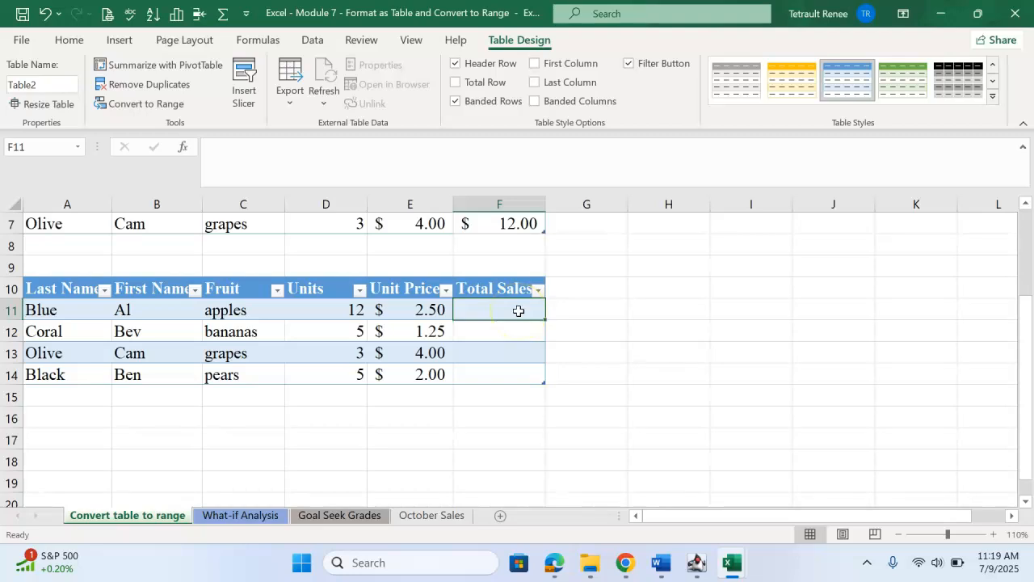
{"action": "left_click", "coordinate": [331, 312]}
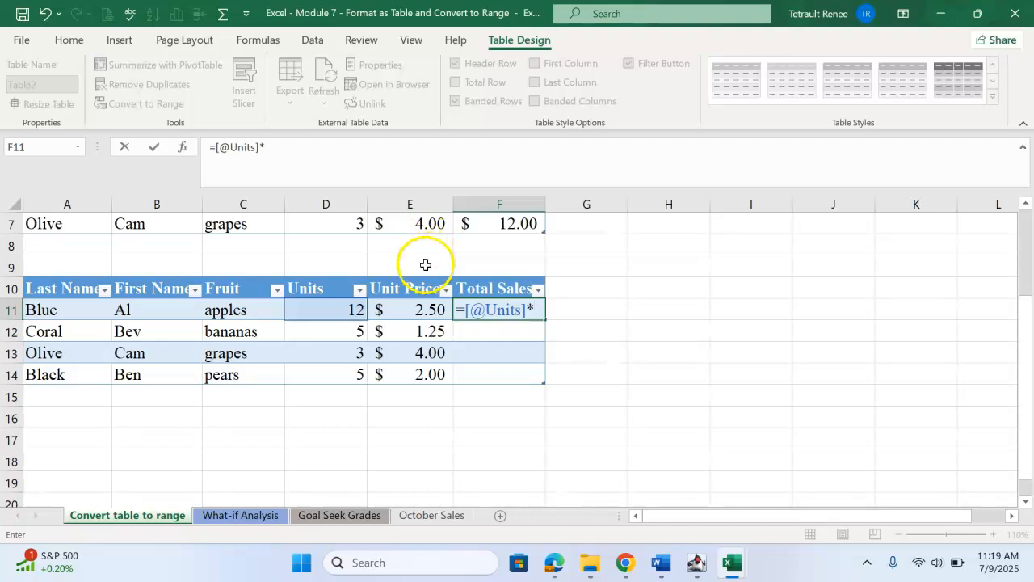
{"action": "left_click", "coordinate": [411, 311]}
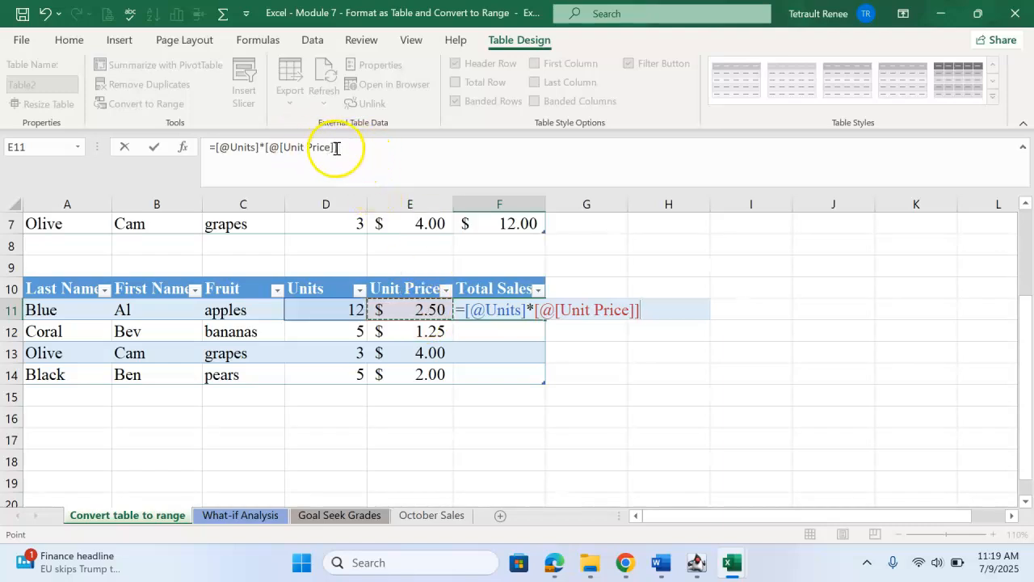
{"action": "left_click", "coordinate": [159, 150]}
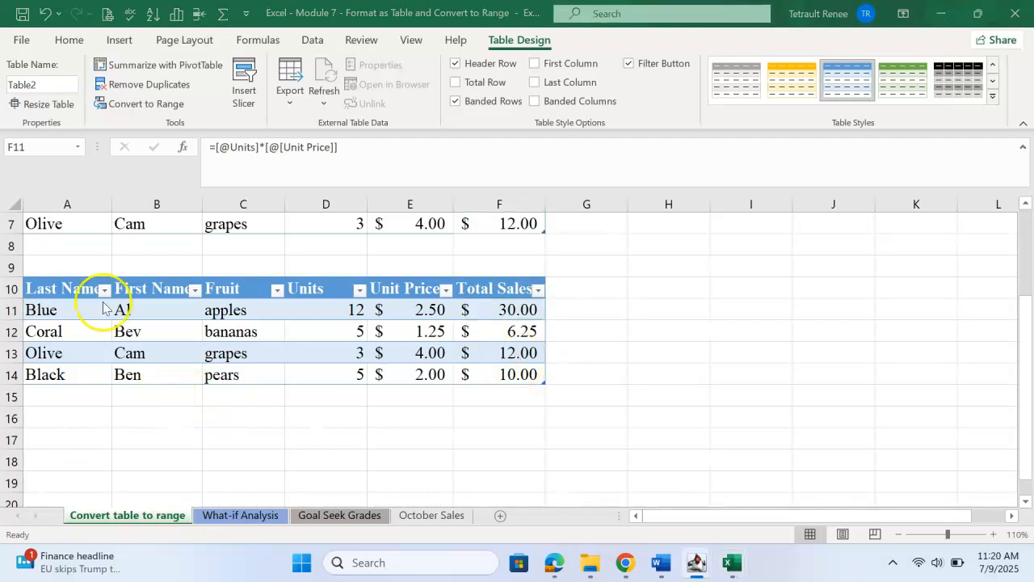
Sort the lower table by Last Name from A to Z
{"action": "left_click", "coordinate": [102, 291]}
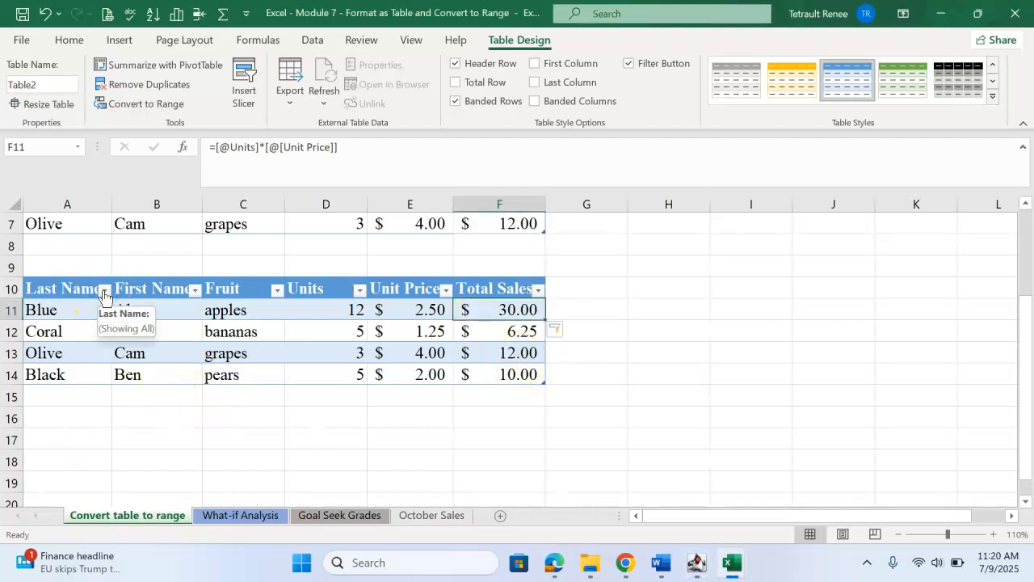
{"action": "left_click", "coordinate": [104, 291]}
{"action": "left_click", "coordinate": [166, 192]}
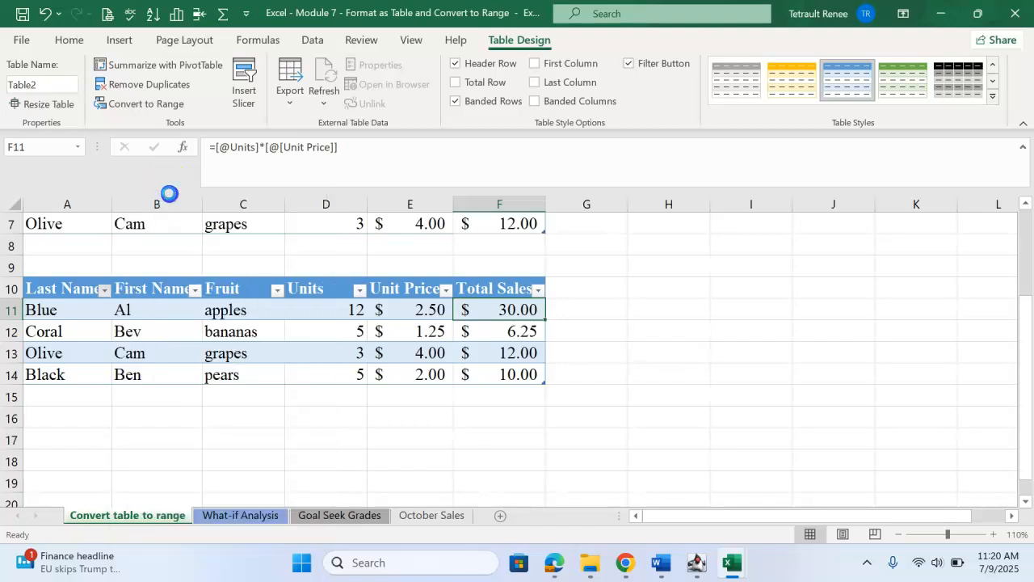
{"action": "left_click", "coordinate": [108, 346]}
Check the First Name sort and filter options of the upper table without applying any
{"action": "scroll", "coordinate": [105, 346], "scroll_direction": "up", "scroll_amount": 2}
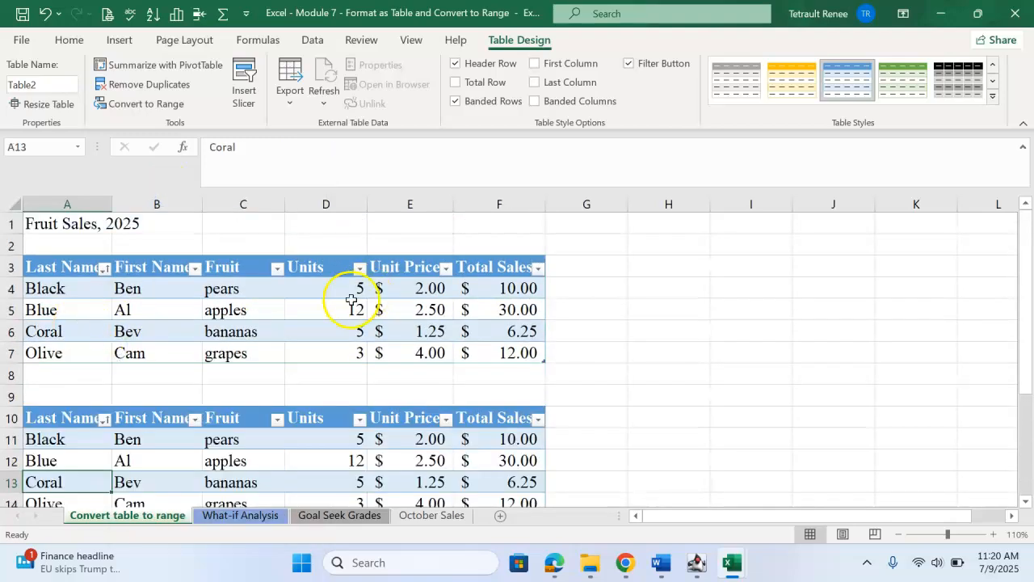
{"action": "left_click", "coordinate": [293, 314]}
{"action": "left_click", "coordinate": [171, 310]}
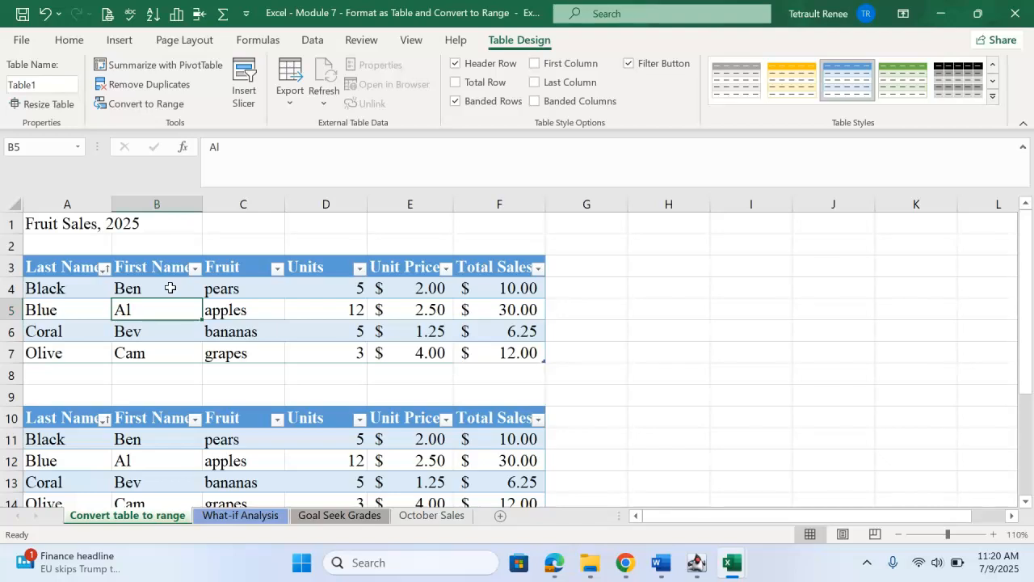
{"action": "left_click", "coordinate": [199, 270]}
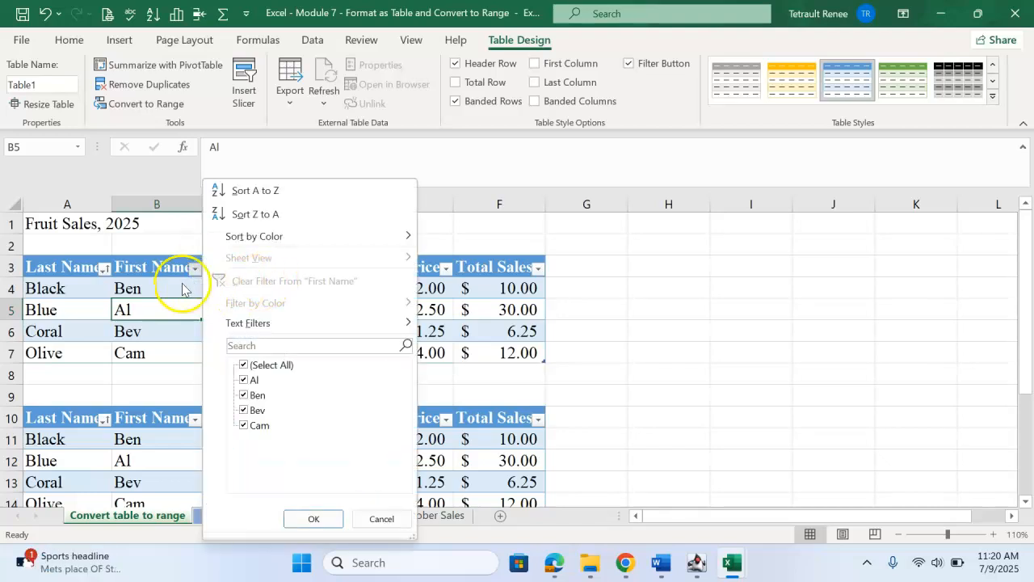
{"action": "left_click", "coordinate": [187, 311]}
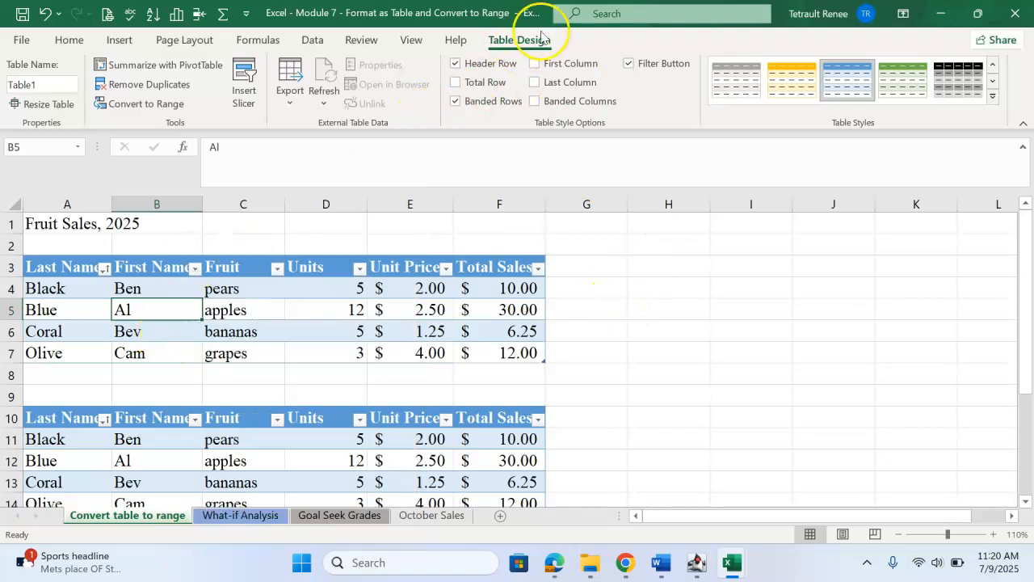
Convert the upper fruit sales table in A3:F7 to a normal range
{"action": "left_click", "coordinate": [651, 281]}
{"action": "left_click", "coordinate": [629, 341]}
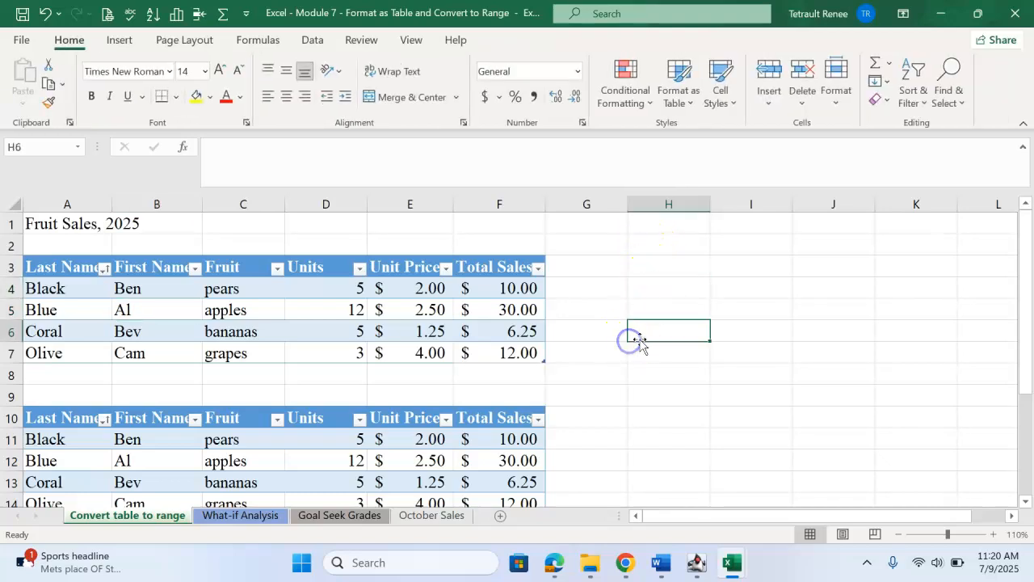
{"action": "left_click", "coordinate": [257, 309]}
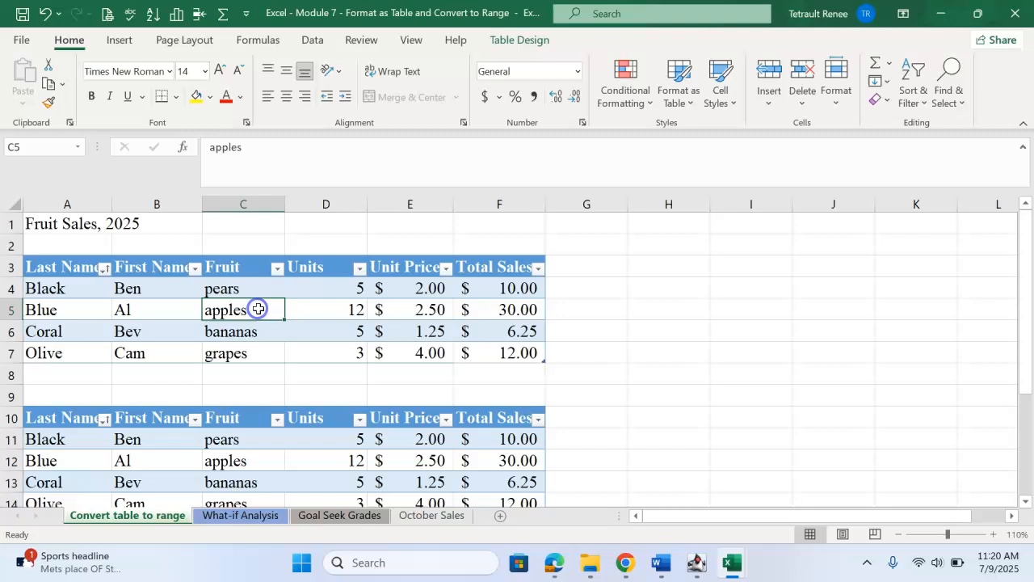
{"action": "left_click", "coordinate": [517, 41]}
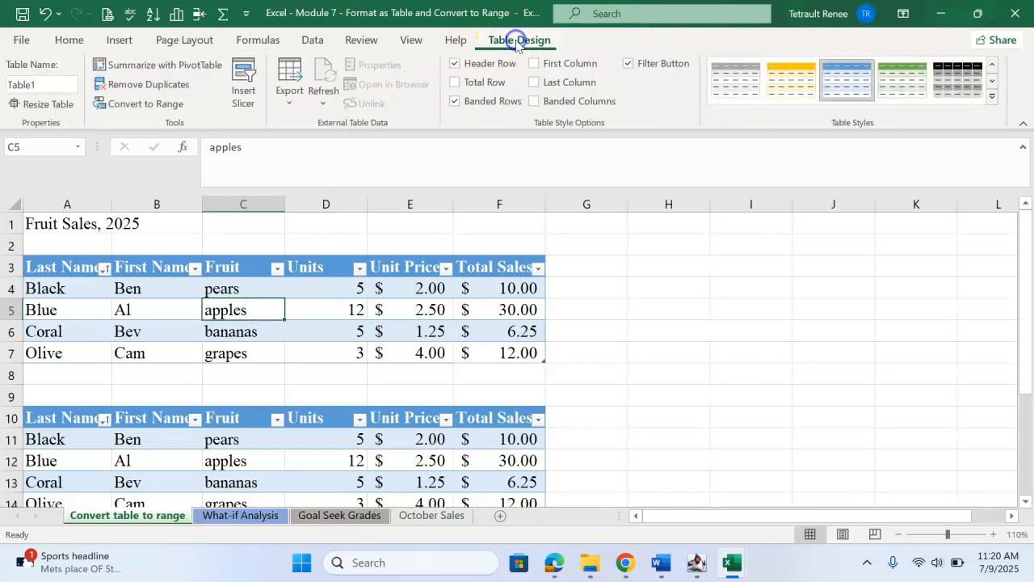
{"action": "left_click", "coordinate": [171, 111]}
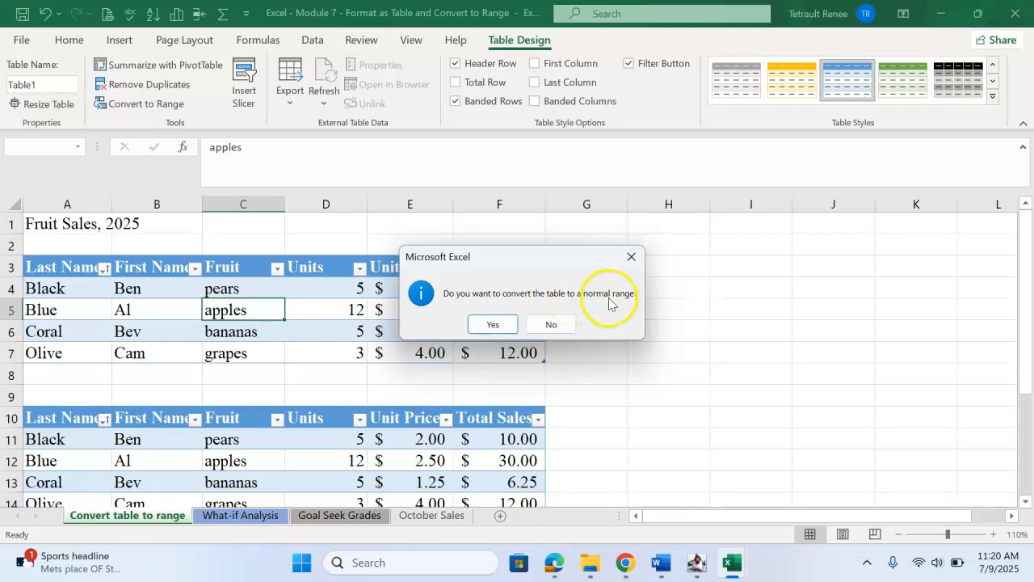
{"action": "left_click", "coordinate": [488, 324]}
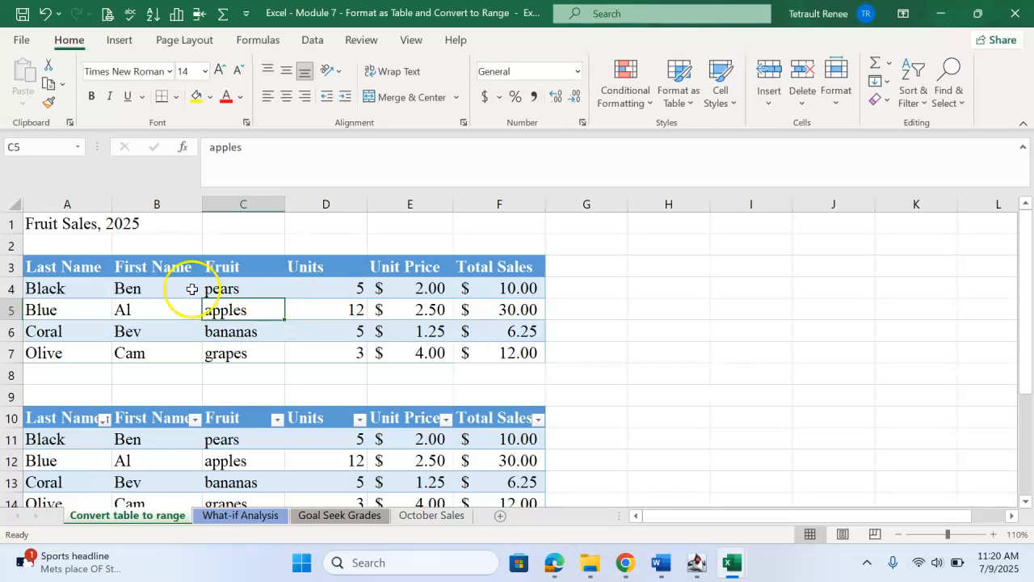
Compare the header row of the converted range with the lower table that is still formatted as a table
{"action": "left_click", "coordinate": [106, 269]}
{"action": "left_click", "coordinate": [239, 267]}
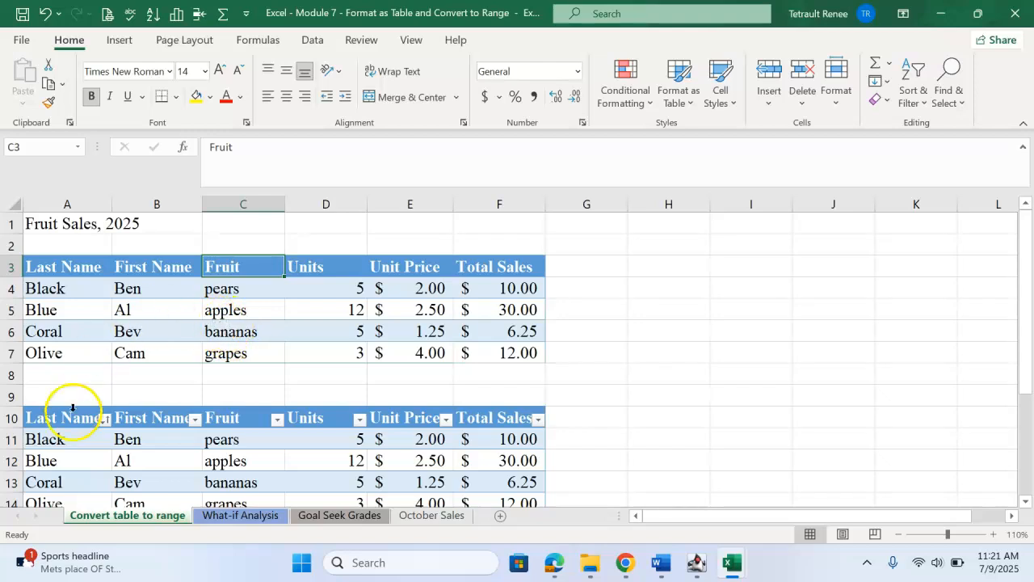
{"action": "left_click", "coordinate": [264, 276]}
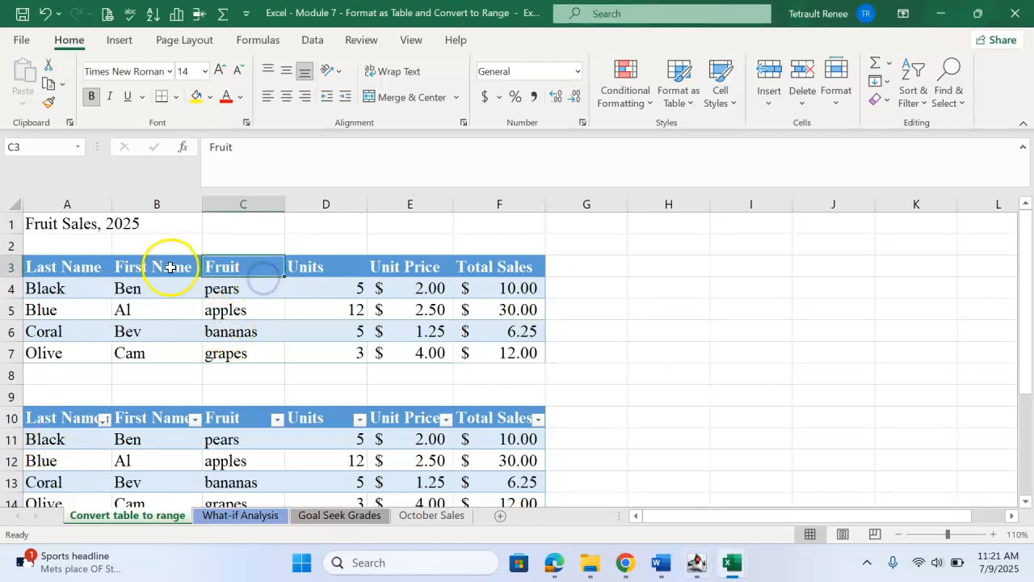
{"action": "left_click", "coordinate": [171, 268]}
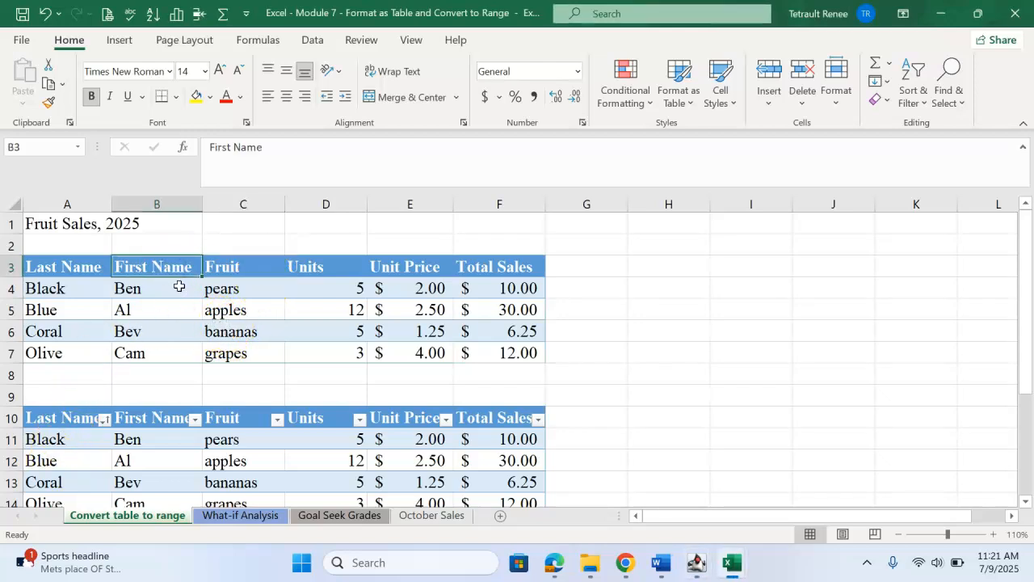
{"action": "left_click", "coordinate": [166, 303]}
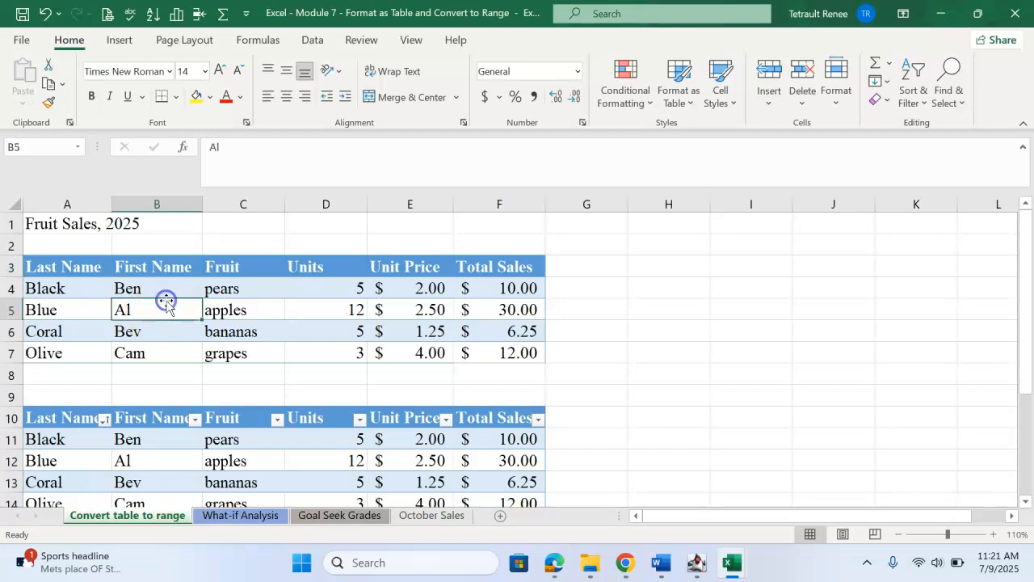
{"action": "left_click", "coordinate": [158, 447]}
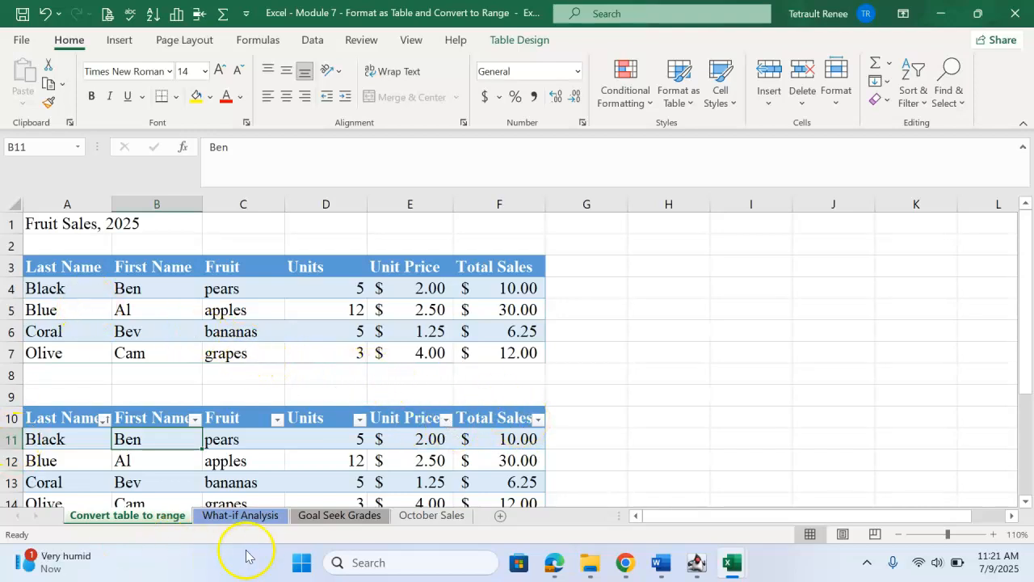
On the What-if Analysis sheet, enter =D4*E4 in F4 to calculate Total Sales and fill it down to F7
{"action": "left_click", "coordinate": [247, 515]}
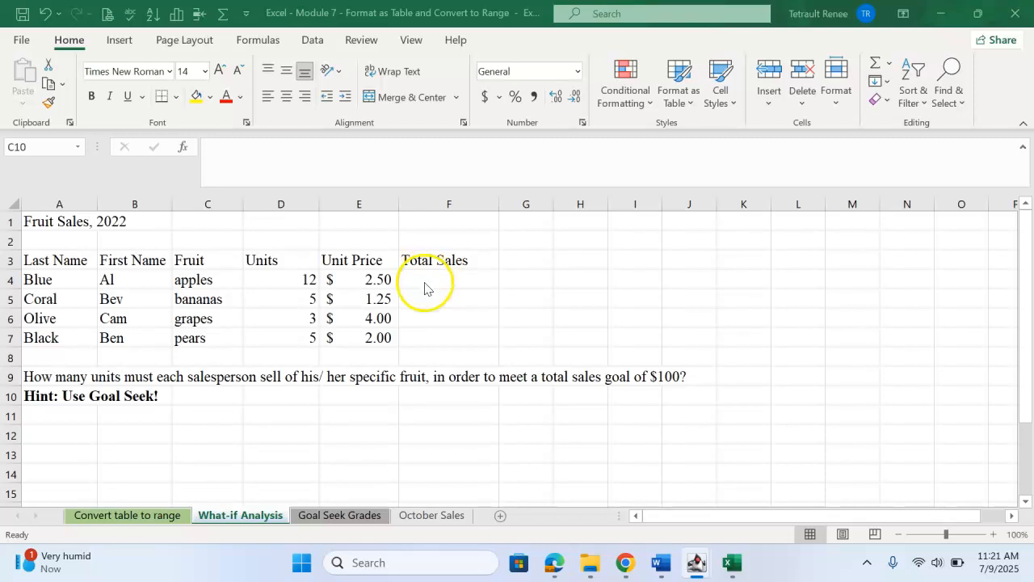
{"action": "left_click", "coordinate": [427, 282]}
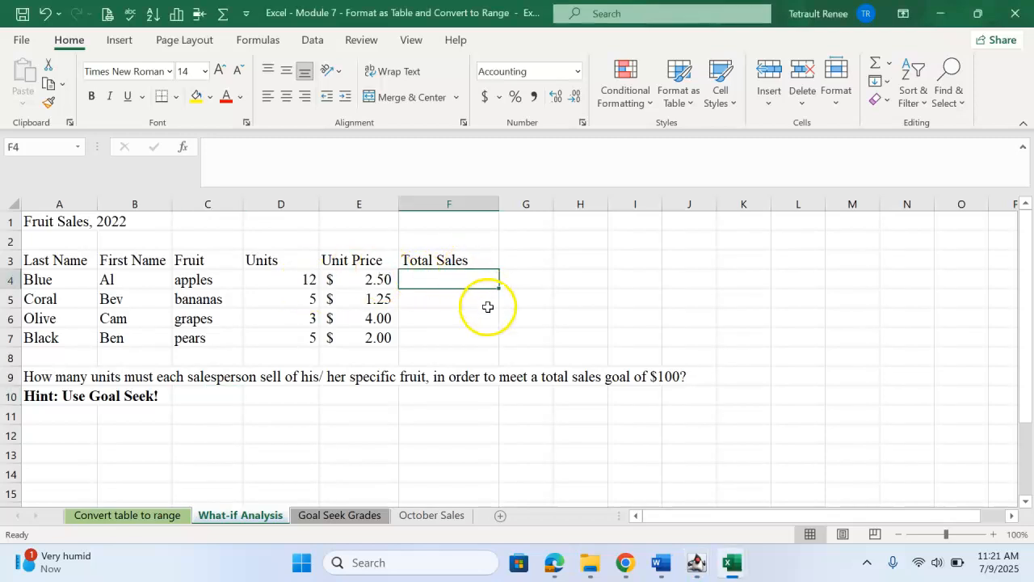
{"action": "type", "text": "="}
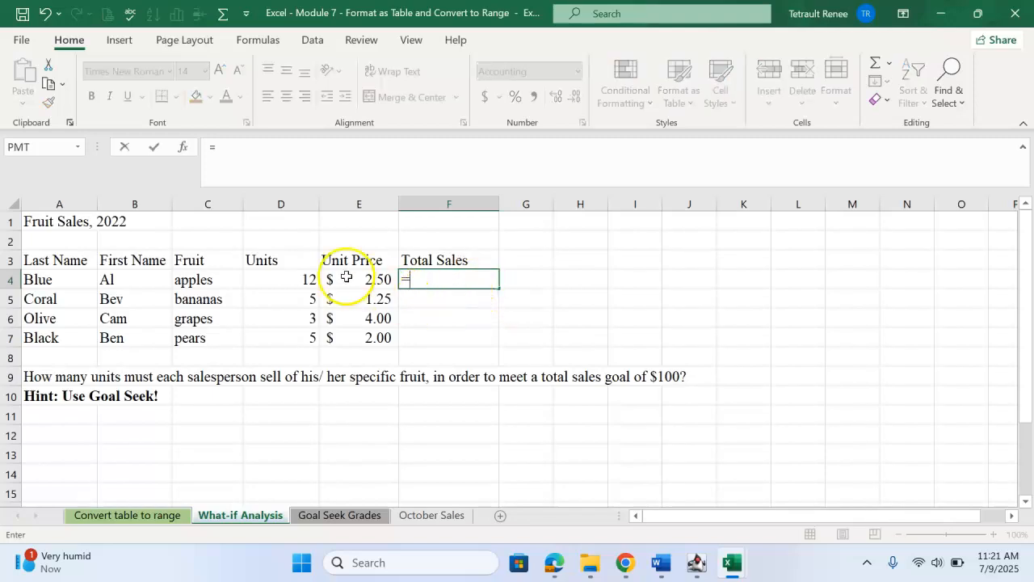
{"action": "left_click", "coordinate": [289, 279]}
{"action": "type", "text": "*"}
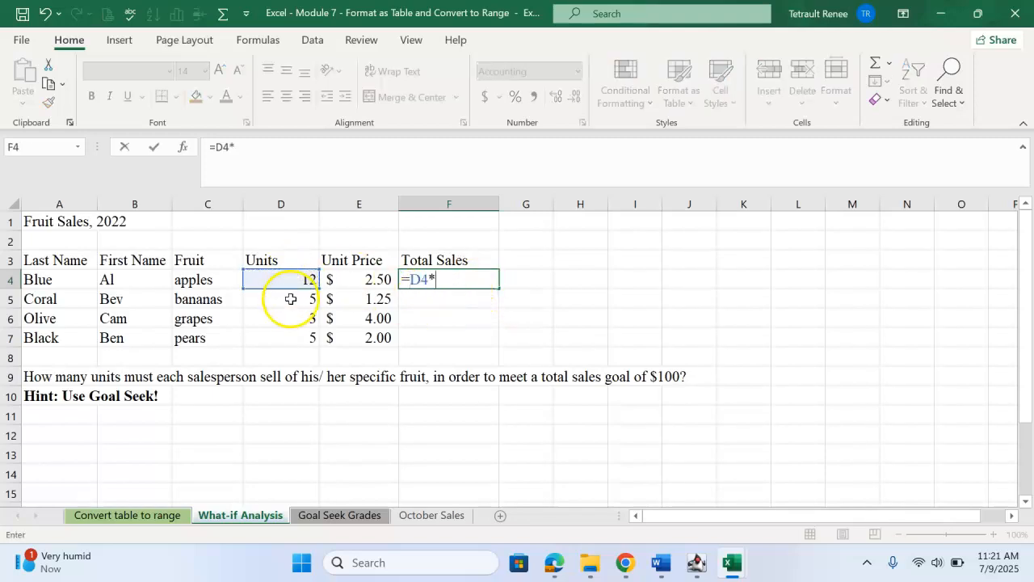
{"action": "left_click", "coordinate": [337, 278]}
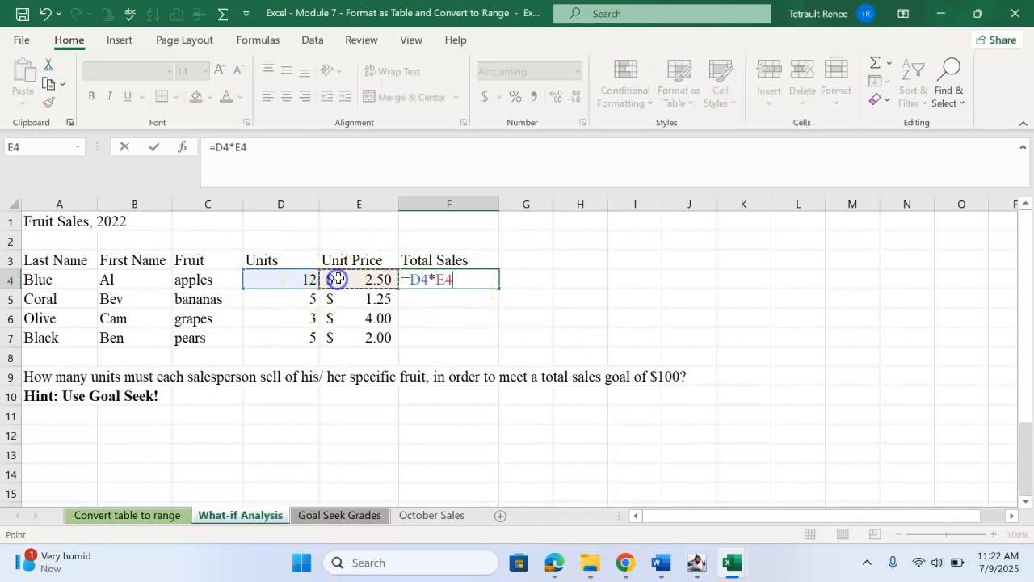
{"action": "left_click", "coordinate": [162, 151]}
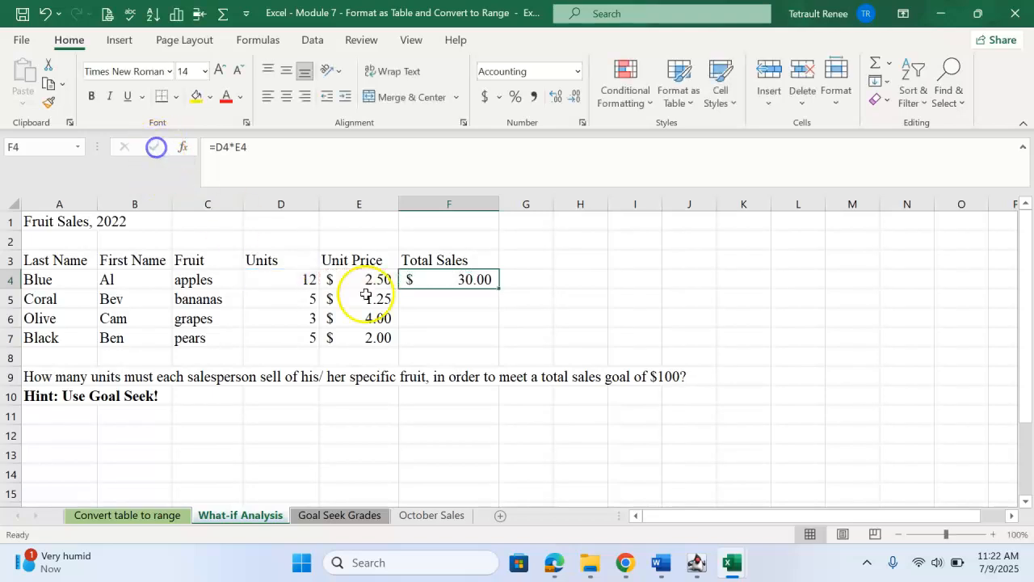
{"action": "double_click", "coordinate": [499, 288]}
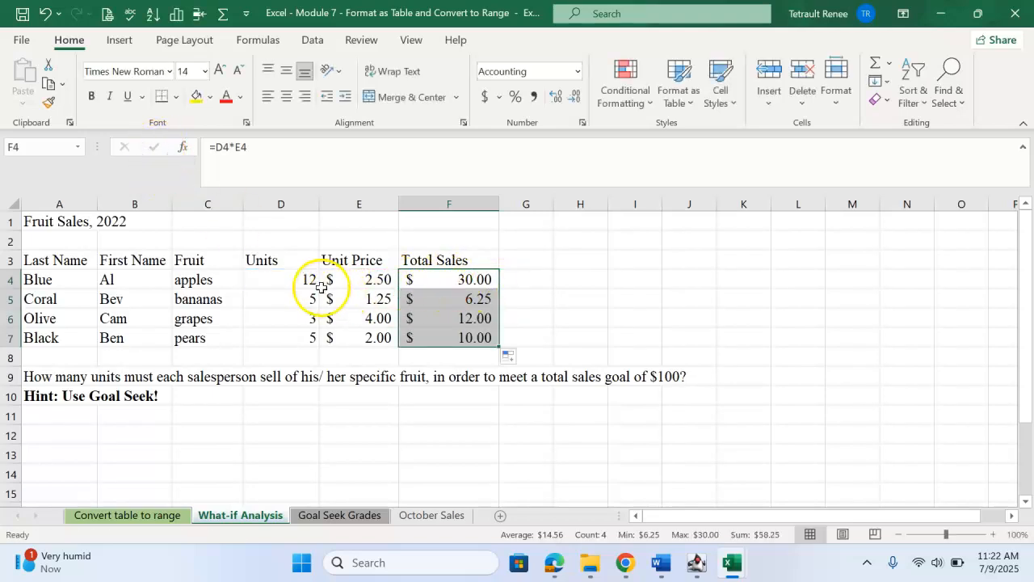
Check the Total Sales formulas in F4 and F5 against their Units and Unit Price cells
{"action": "left_click", "coordinate": [409, 280]}
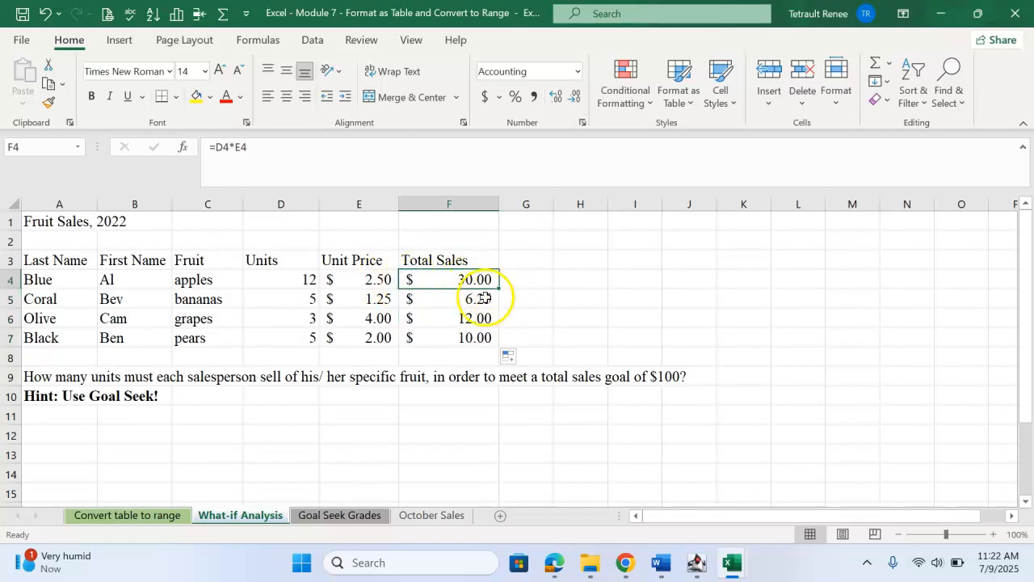
{"action": "left_click", "coordinate": [314, 297]}
{"action": "left_click", "coordinate": [375, 299]}
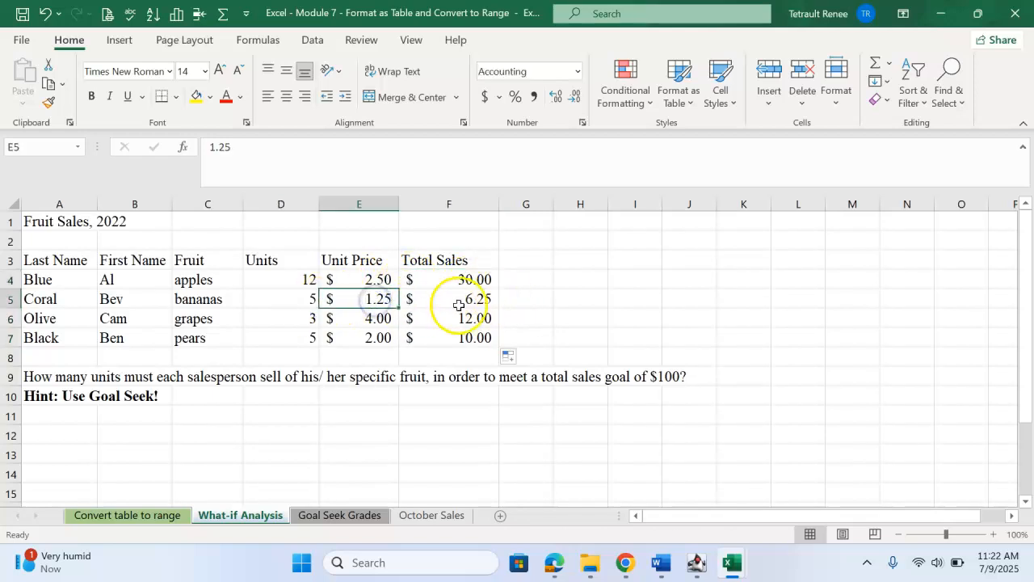
{"action": "left_click", "coordinate": [492, 300]}
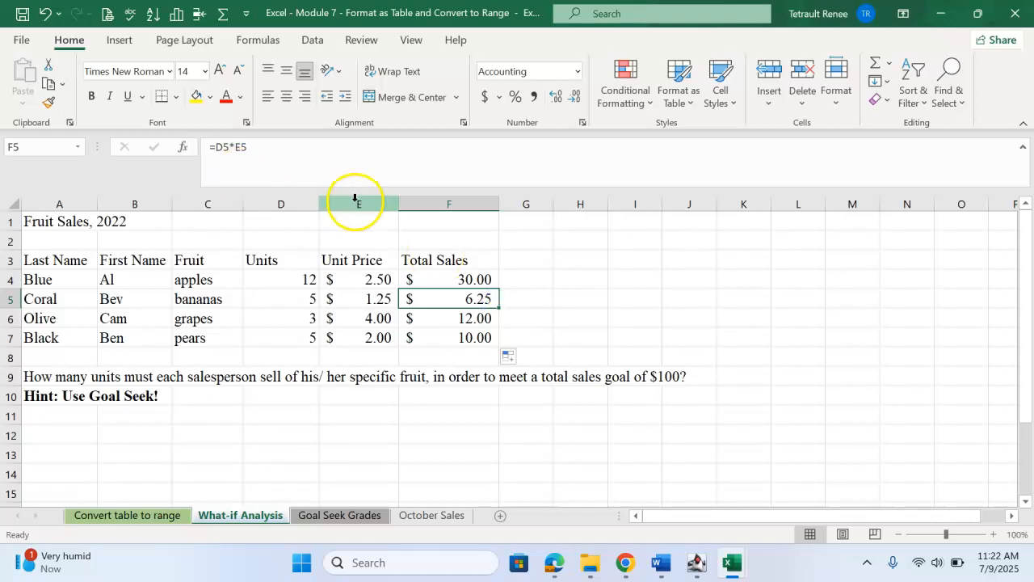
{"action": "left_click", "coordinate": [434, 279]}
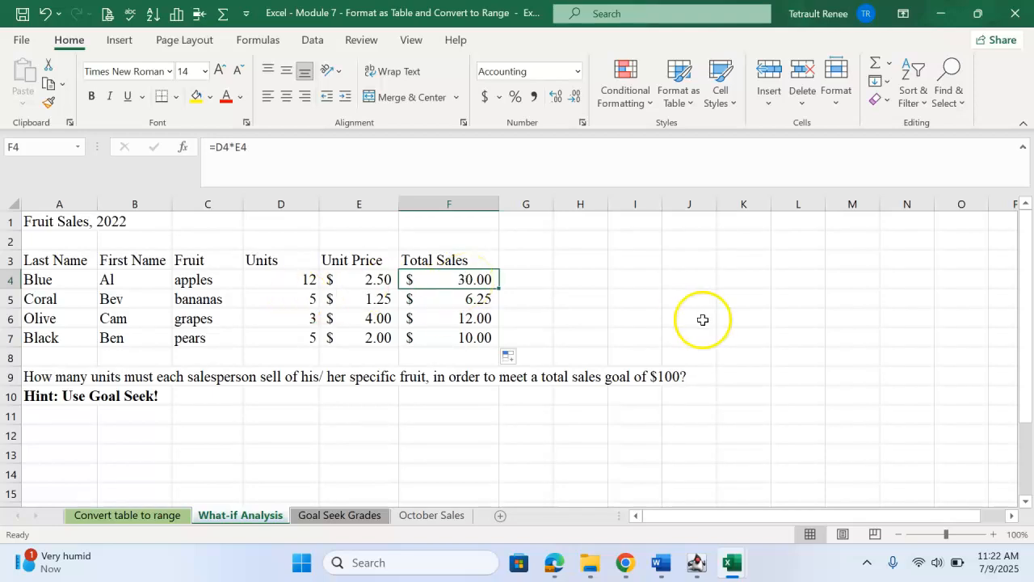
{"action": "left_click", "coordinate": [289, 298]}
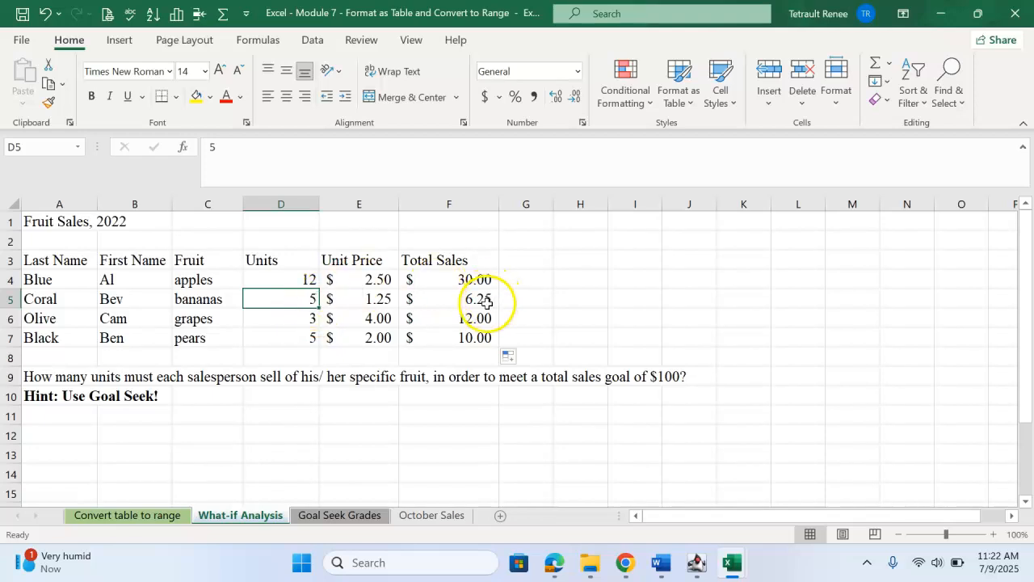
Use Goal Seek to bring the apples Total Sales in F4 to 100 by changing Units in D4, and keep the solution
{"action": "left_click", "coordinate": [475, 277]}
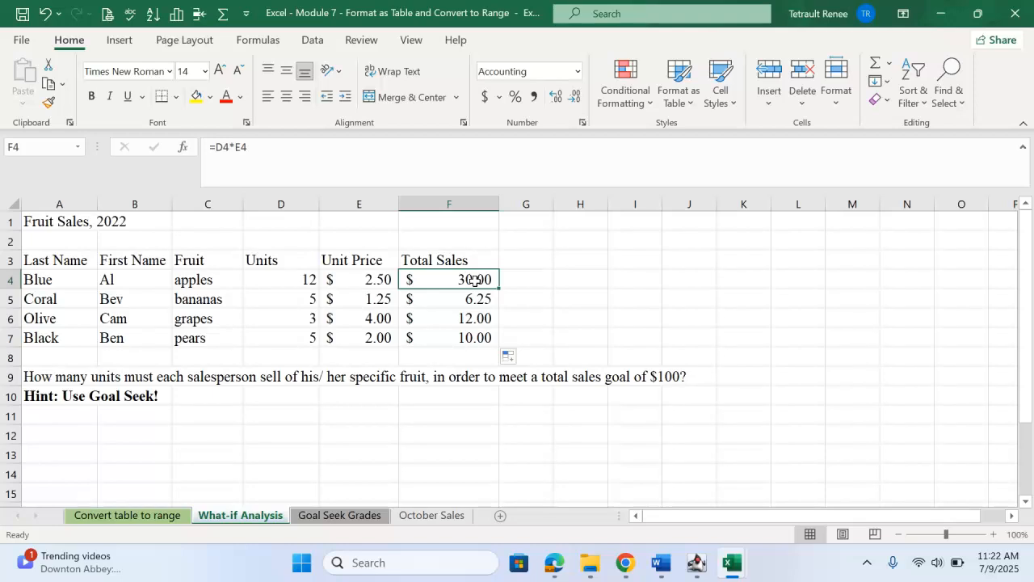
{"action": "left_click", "coordinate": [312, 40]}
{"action": "left_click", "coordinate": [724, 95]}
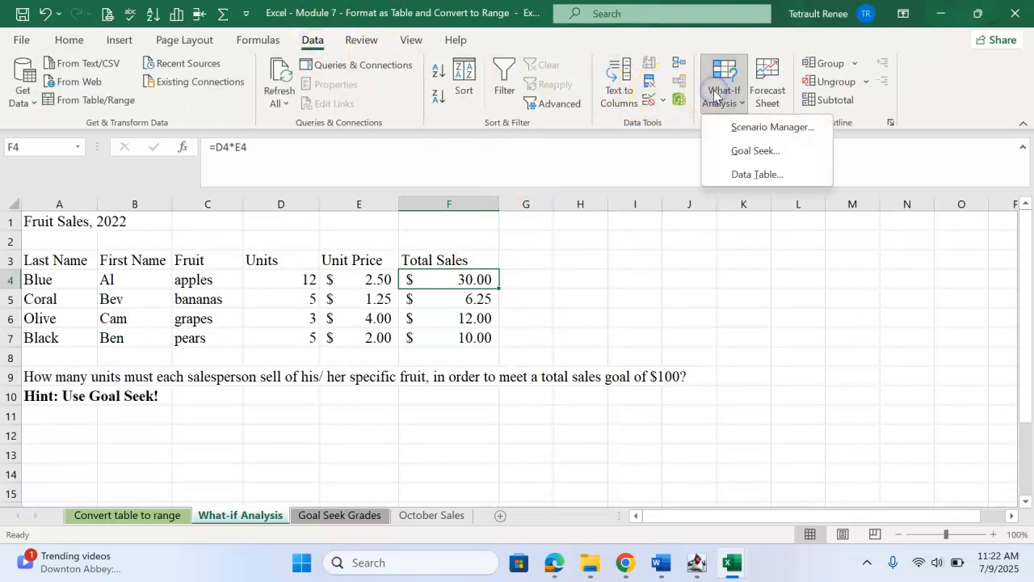
{"action": "left_click", "coordinate": [754, 151]}
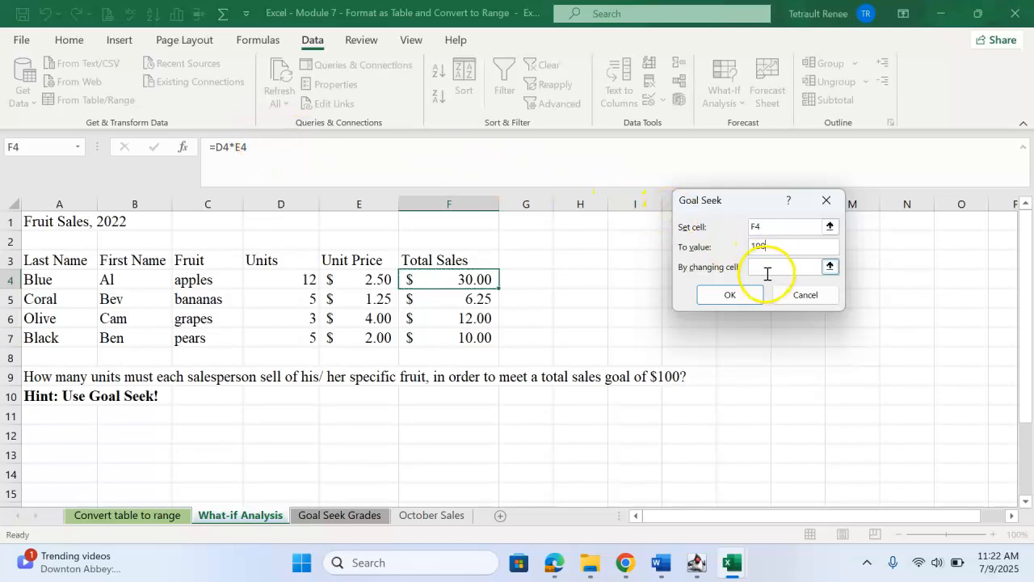
{"action": "left_click", "coordinate": [293, 283]}
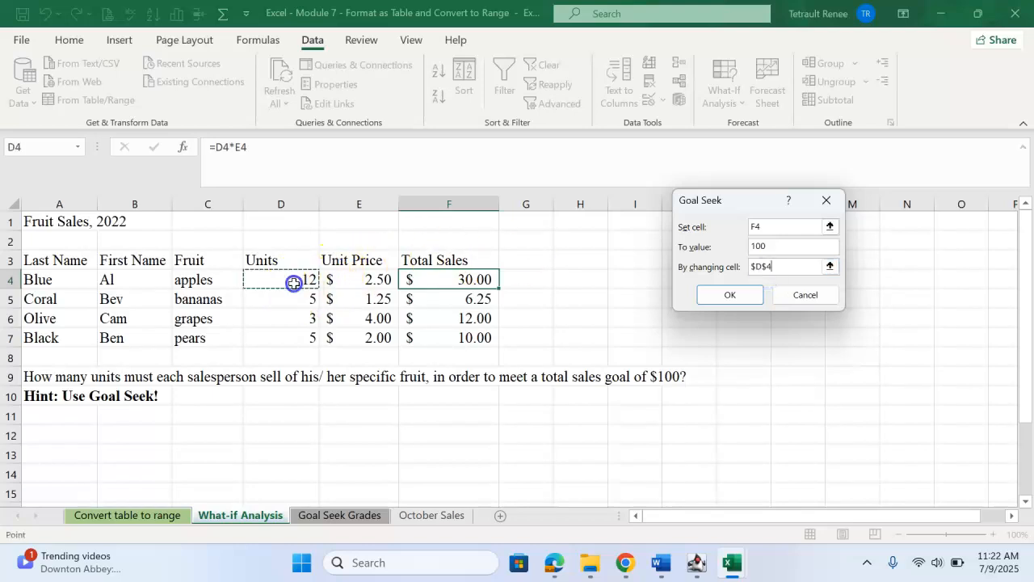
{"action": "left_click", "coordinate": [729, 295]}
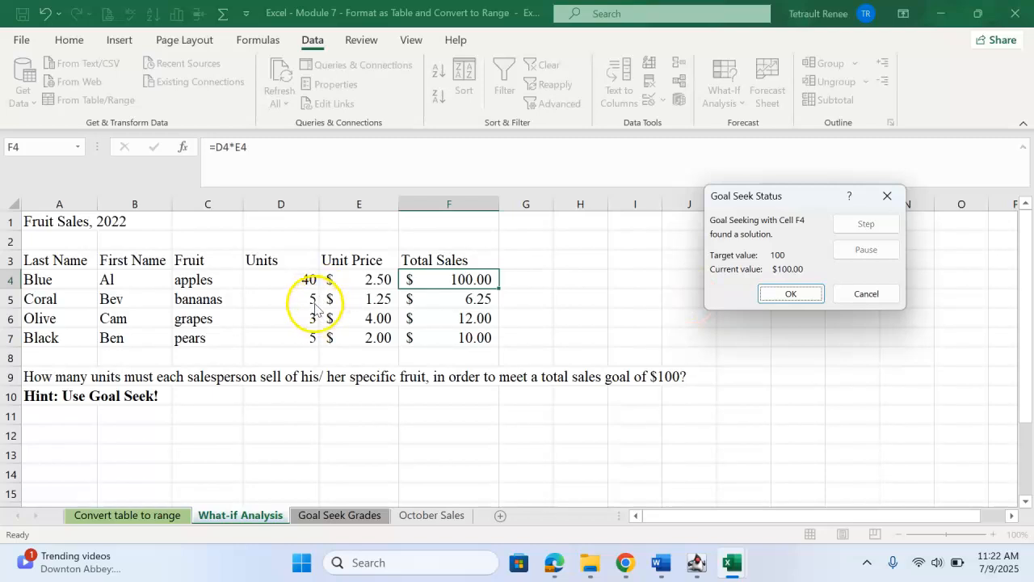
{"action": "left_click", "coordinate": [780, 296]}
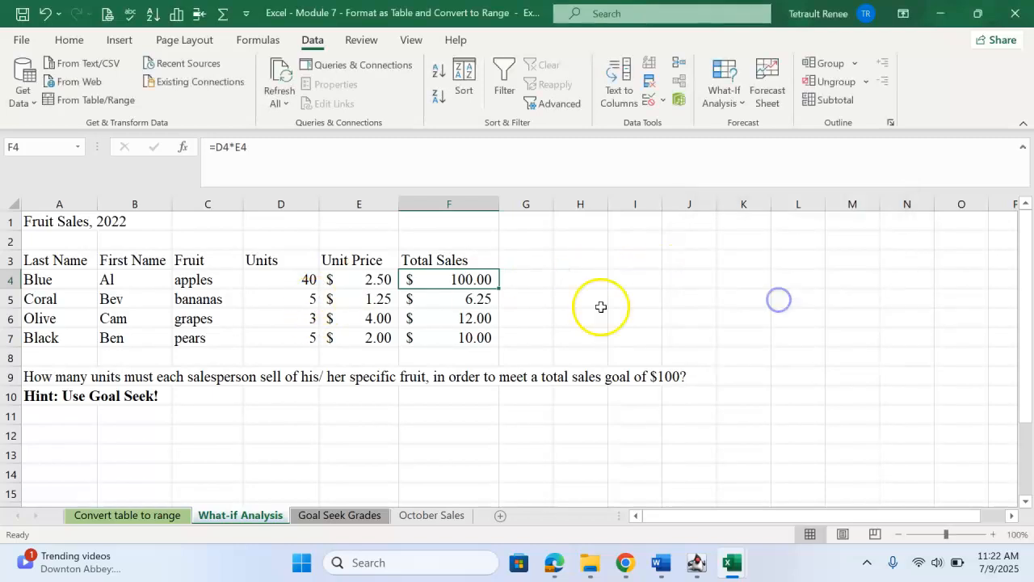
Use Goal Seek to bring the bananas Total Sales in F5 to 100 by changing Units in D5, and keep the solution
{"action": "left_click", "coordinate": [476, 299]}
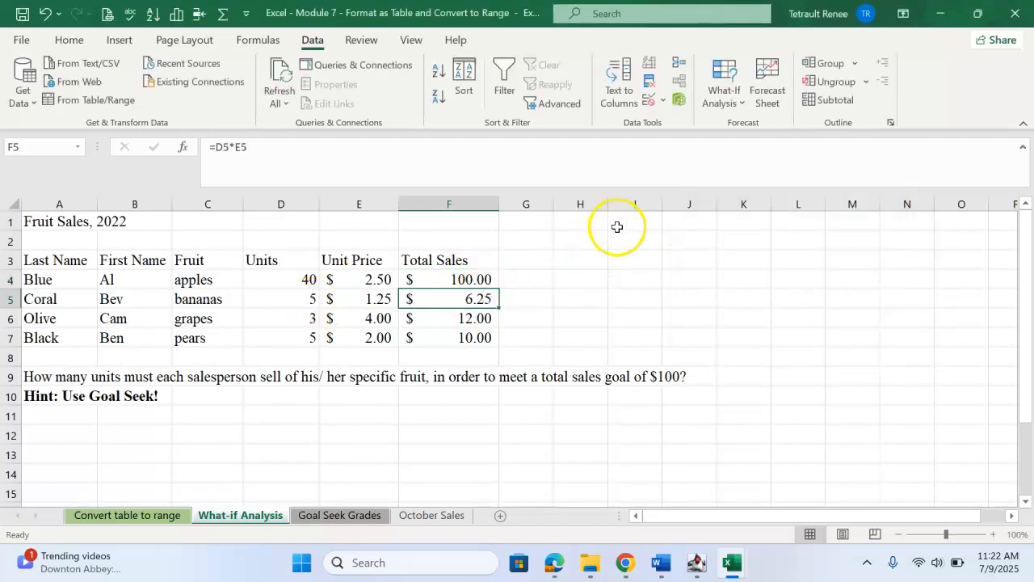
{"action": "left_click", "coordinate": [738, 97]}
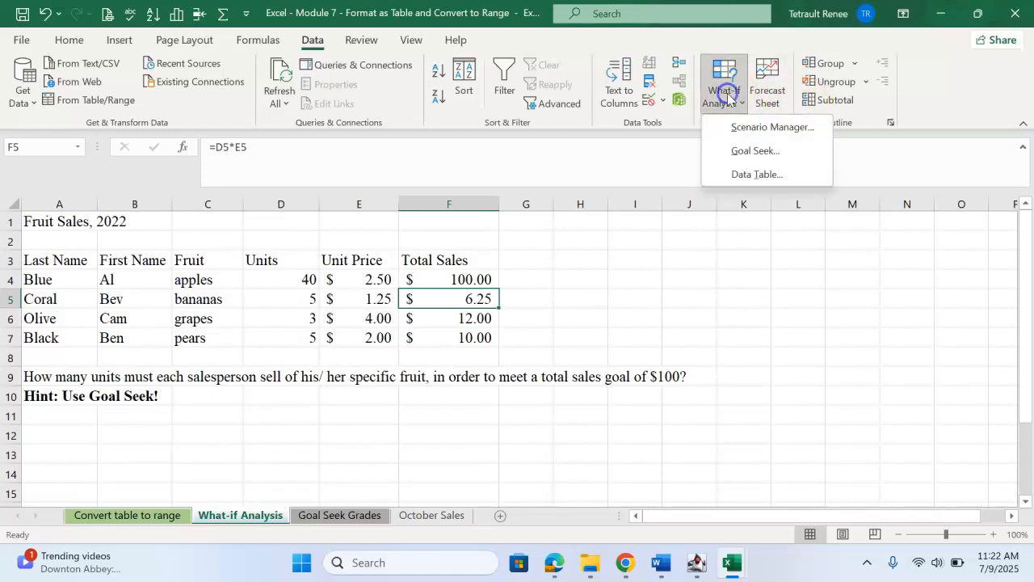
{"action": "left_click", "coordinate": [753, 151]}
{"action": "left_click", "coordinate": [814, 246]}
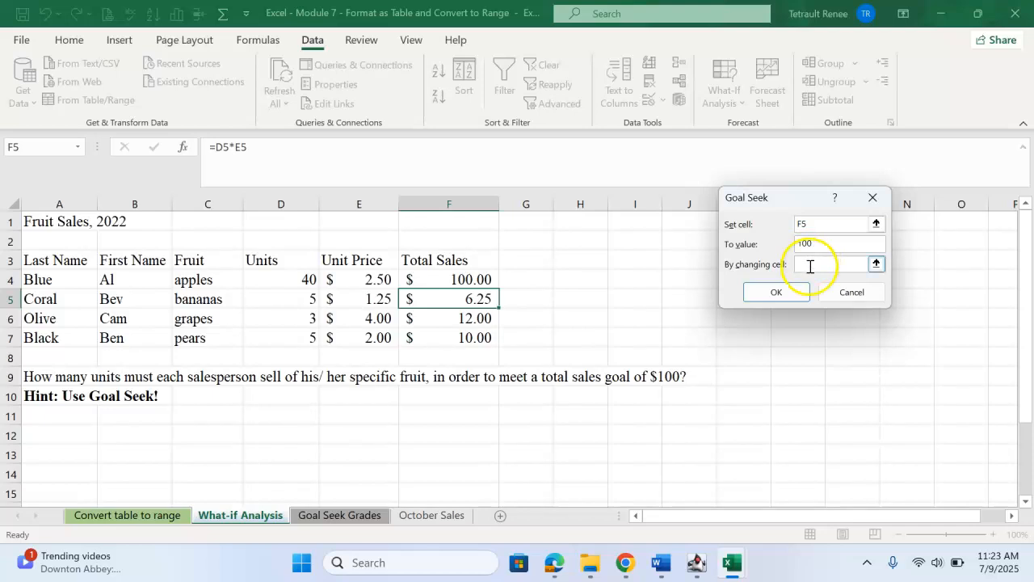
{"action": "left_click", "coordinate": [301, 297]}
{"action": "left_click", "coordinate": [770, 299]}
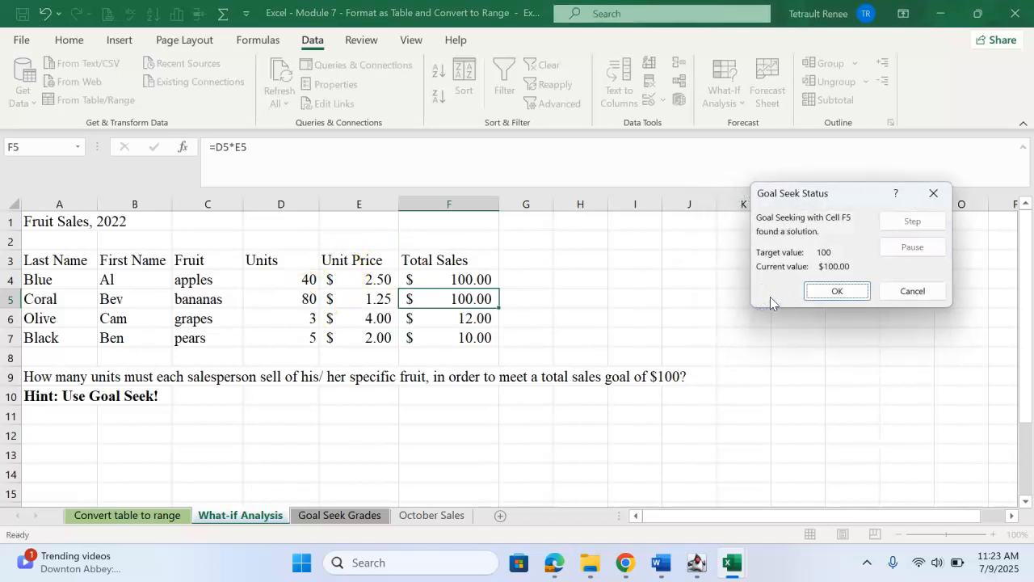
{"action": "left_click", "coordinate": [841, 296]}
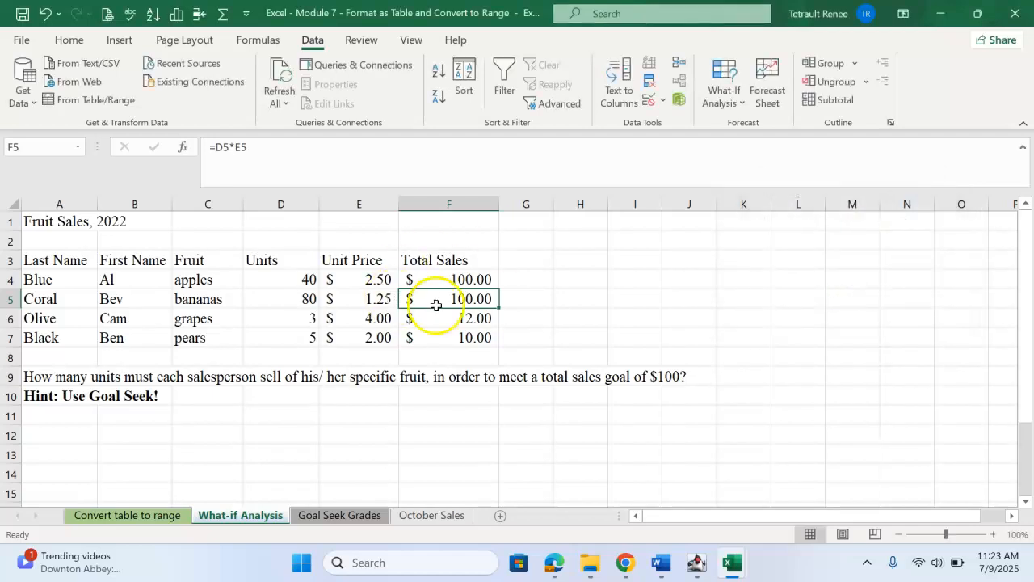
Use Goal Seek to bring the grapes Total Sales in F6 to 100 by changing Units in D6, and keep the solution
{"action": "left_click", "coordinate": [456, 318]}
{"action": "left_click", "coordinate": [722, 93]}
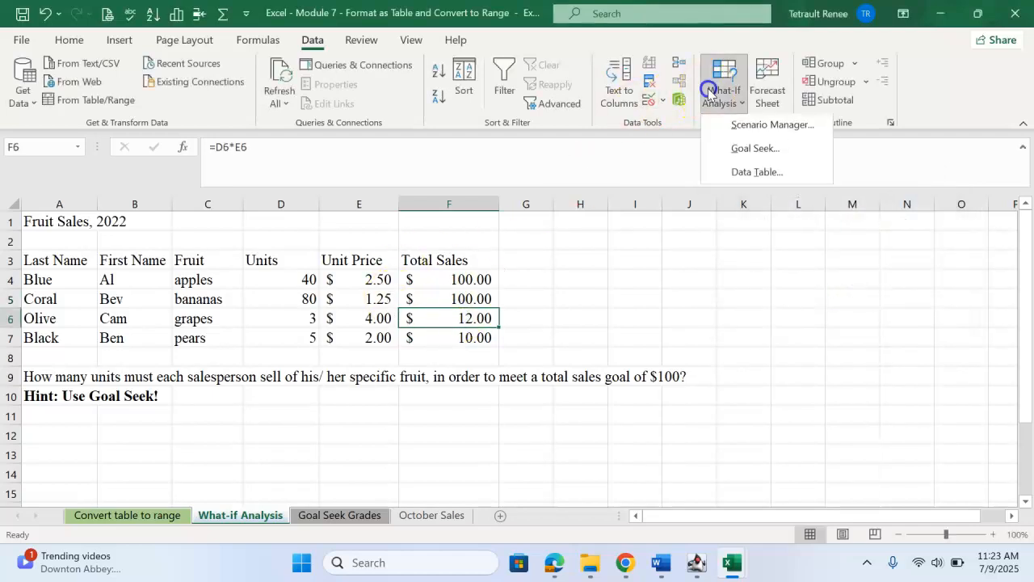
{"action": "left_click", "coordinate": [753, 148]}
{"action": "left_click", "coordinate": [852, 241]}
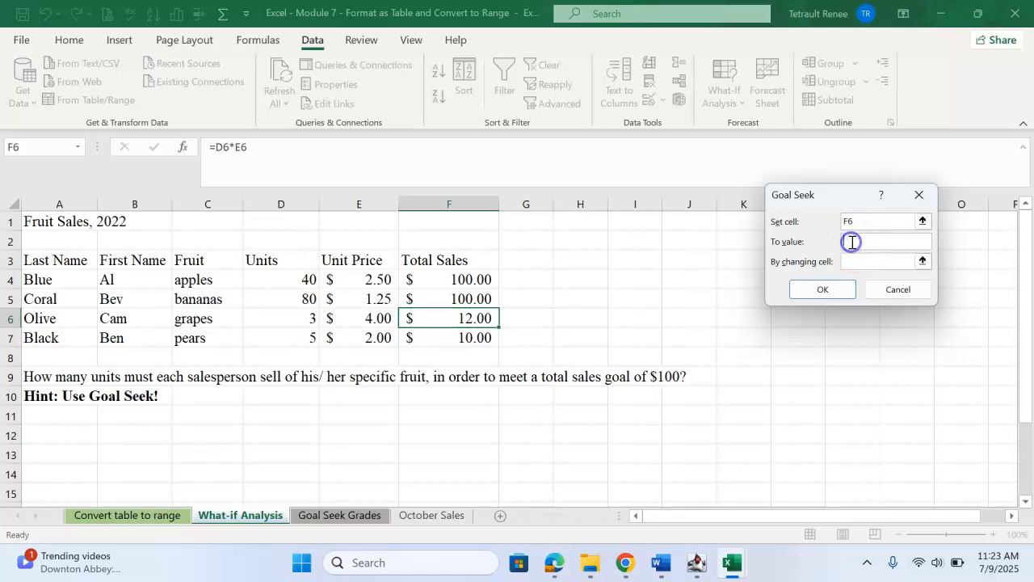
{"action": "left_click", "coordinate": [859, 261]}
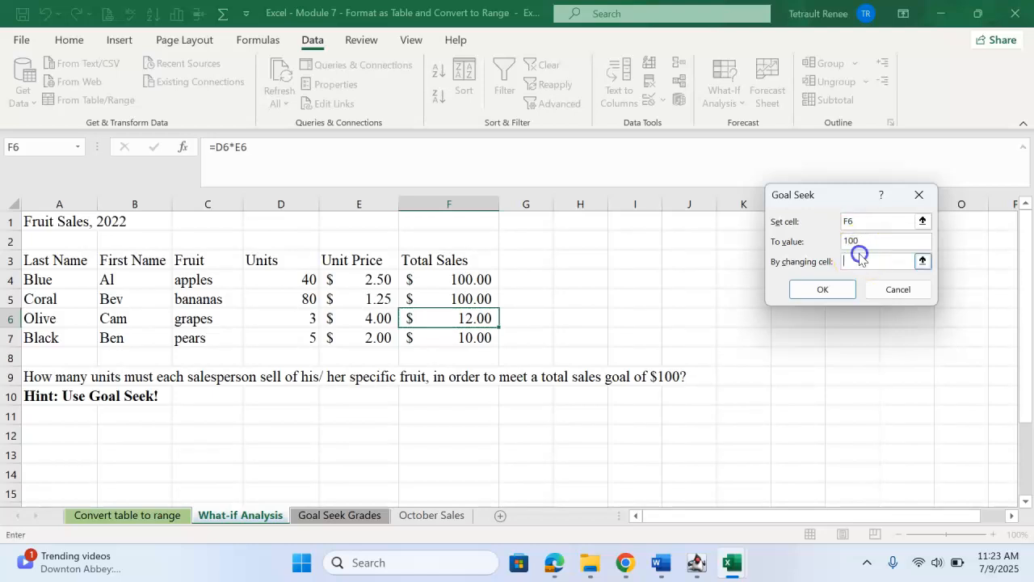
{"action": "left_click", "coordinate": [267, 318]}
{"action": "left_click", "coordinate": [806, 289]}
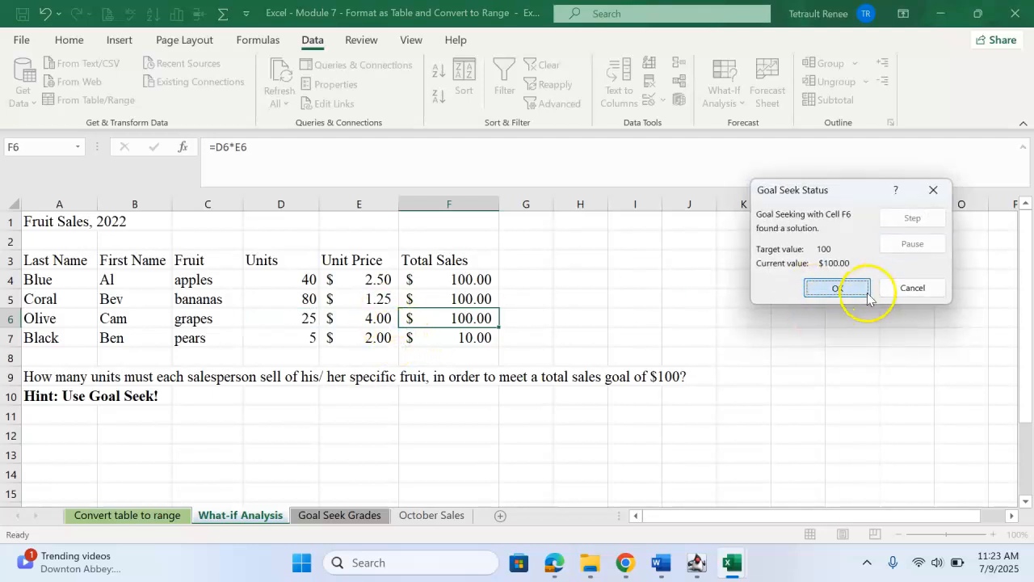
{"action": "left_click", "coordinate": [837, 288]}
Use Goal Seek to bring the pears Total Sales in F7 to 100 by changing Units in D7, and keep the solution
{"action": "left_click", "coordinate": [467, 337]}
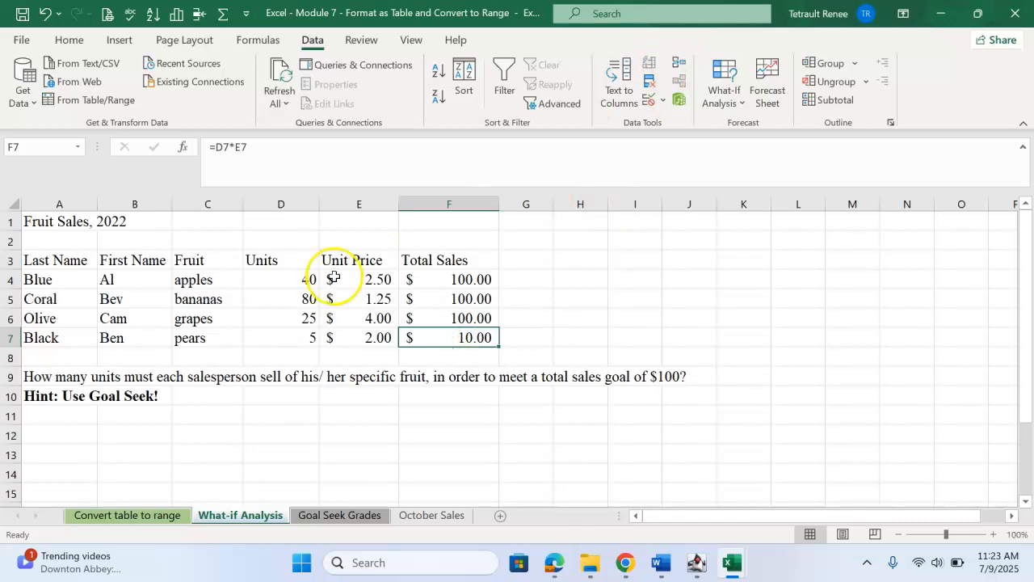
{"action": "left_click", "coordinate": [723, 90]}
{"action": "left_click", "coordinate": [776, 151]}
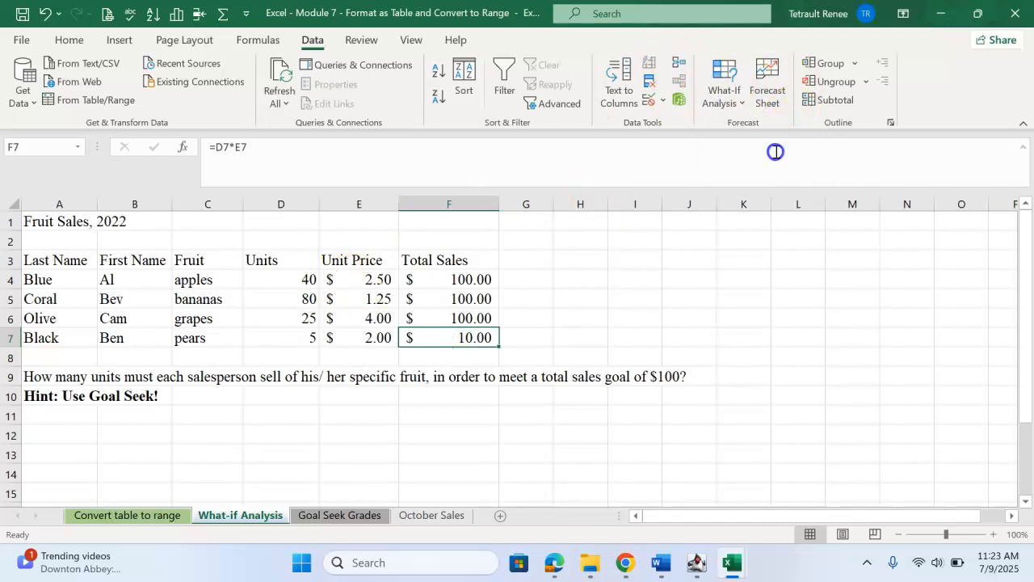
{"action": "left_click", "coordinate": [865, 238]}
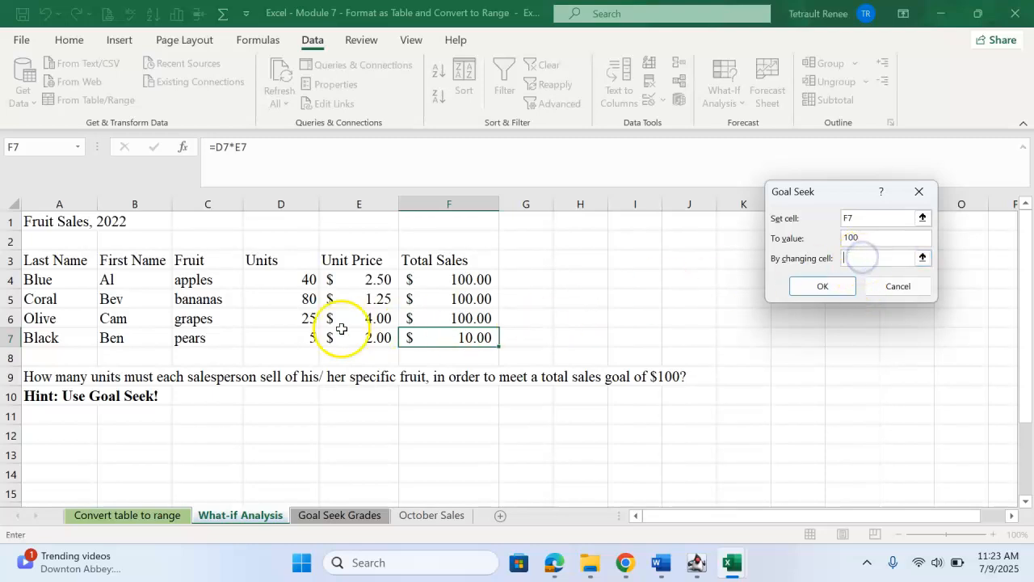
{"action": "left_click", "coordinate": [300, 338]}
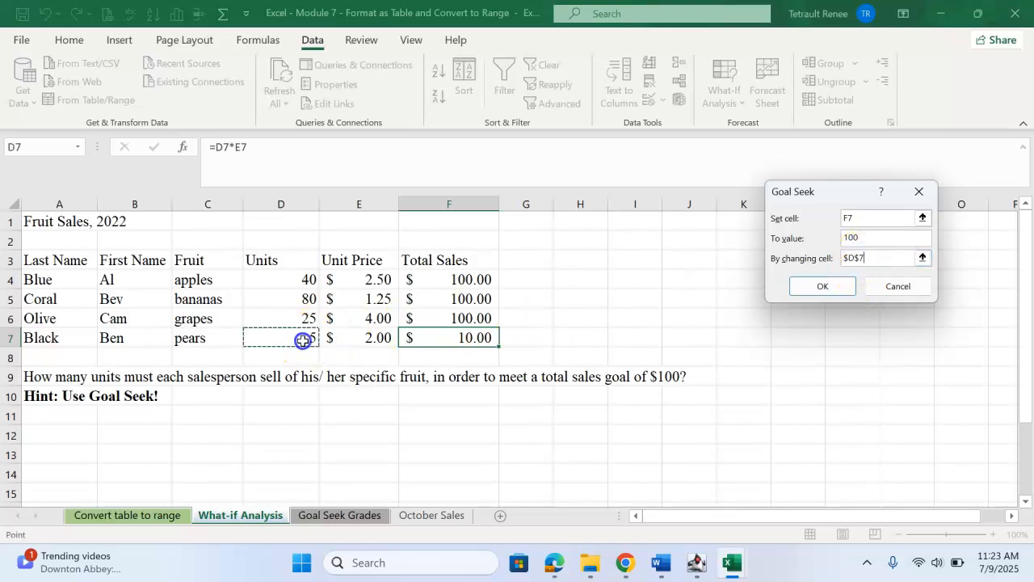
{"action": "left_click", "coordinate": [839, 291]}
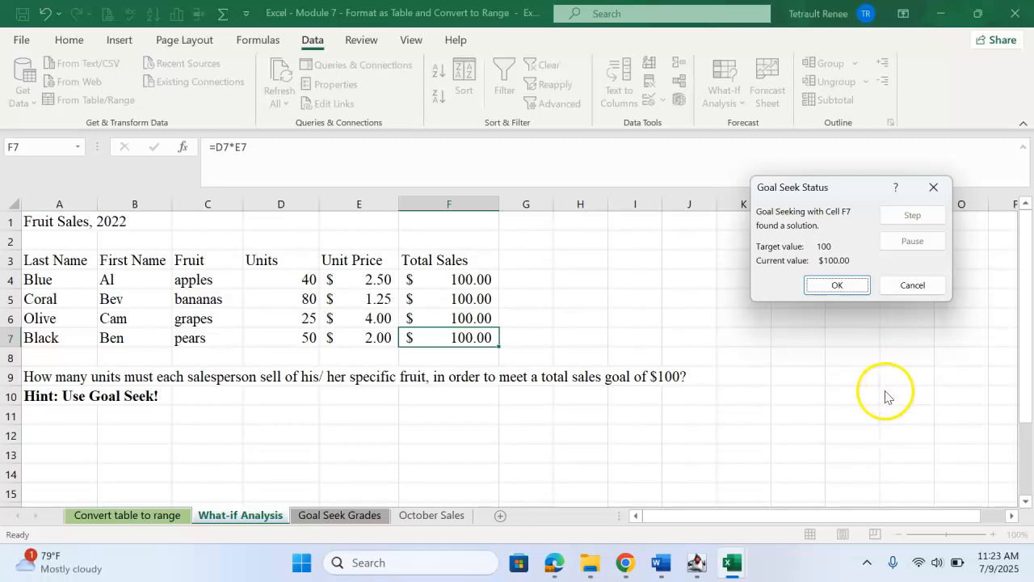
{"action": "left_click", "coordinate": [858, 286]}
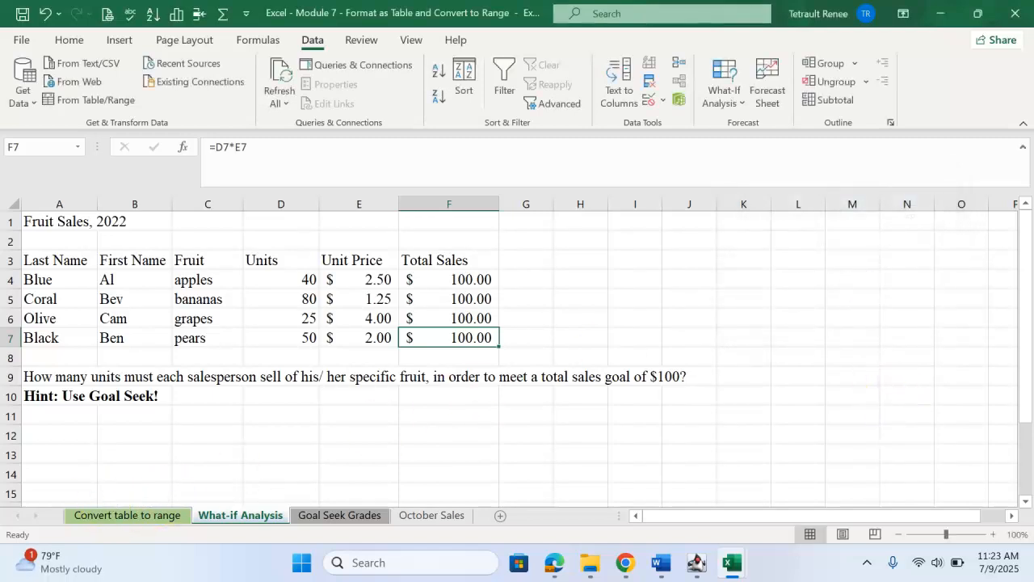
Format the fruit sales data A3:F7 as a table with headers, using the green style in the first Medium row
{"action": "left_click", "coordinate": [79, 261]}
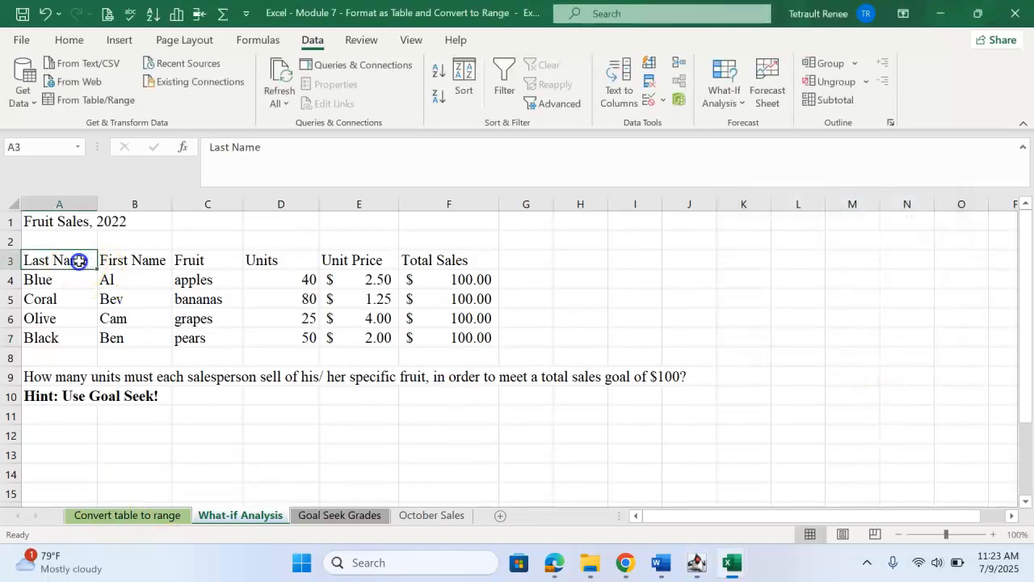
{"action": "left_click", "coordinate": [70, 39]}
{"action": "left_click", "coordinate": [665, 87]}
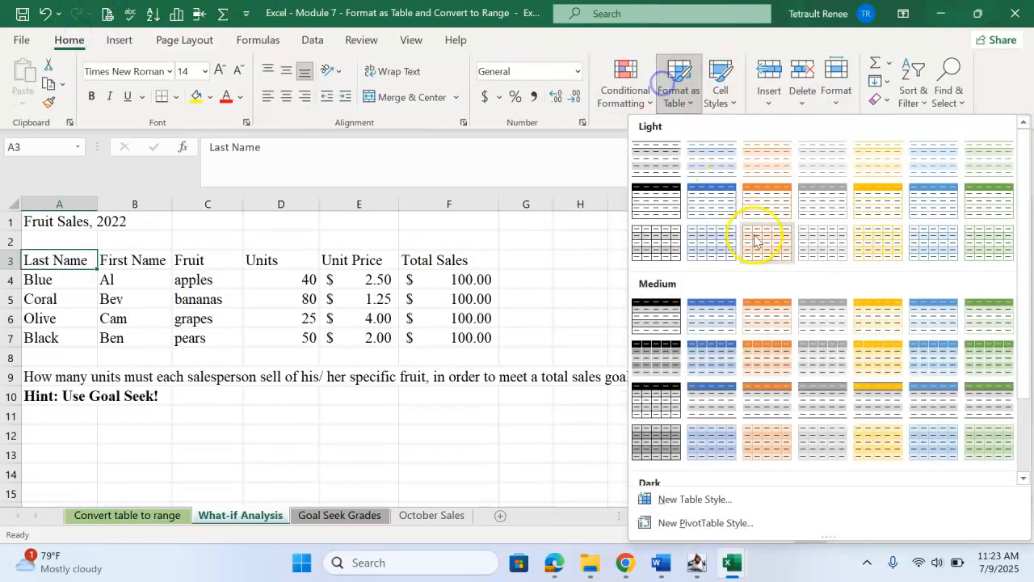
{"action": "left_click", "coordinate": [990, 316]}
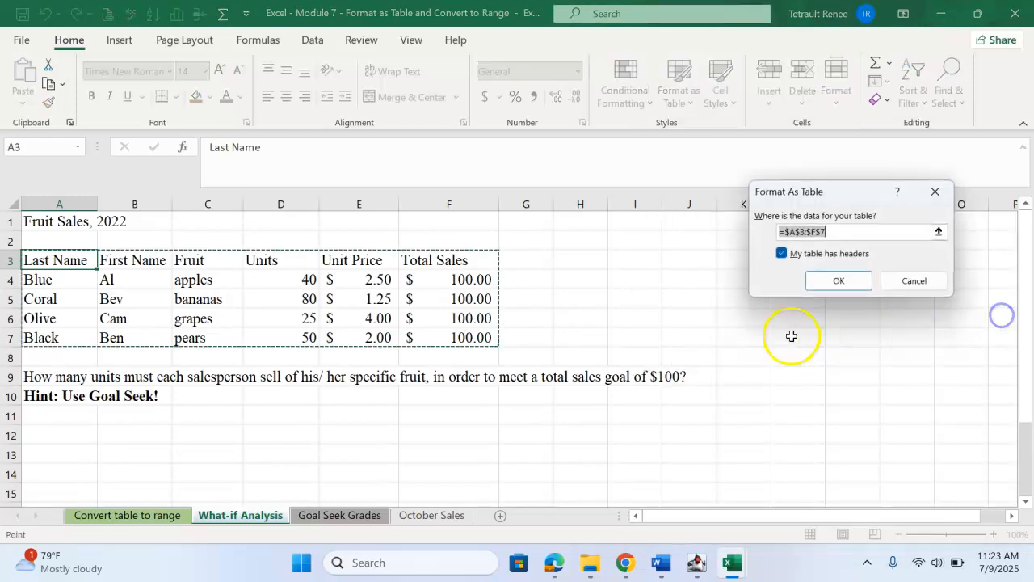
{"action": "left_click", "coordinate": [862, 280]}
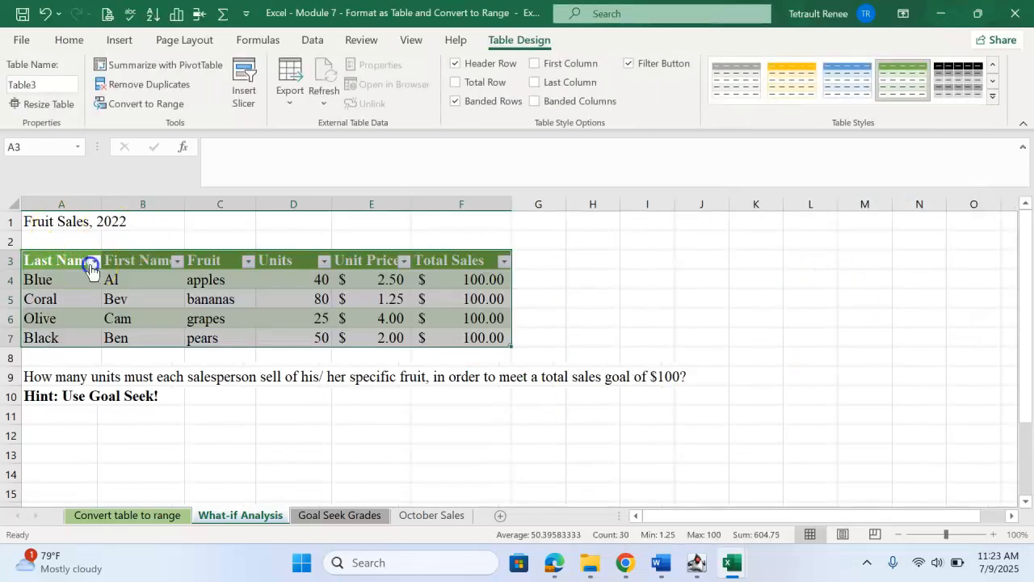
Sort the fruit sales table by Last Name from A to Z
{"action": "left_click", "coordinate": [93, 261]}
{"action": "left_click", "coordinate": [138, 193]}
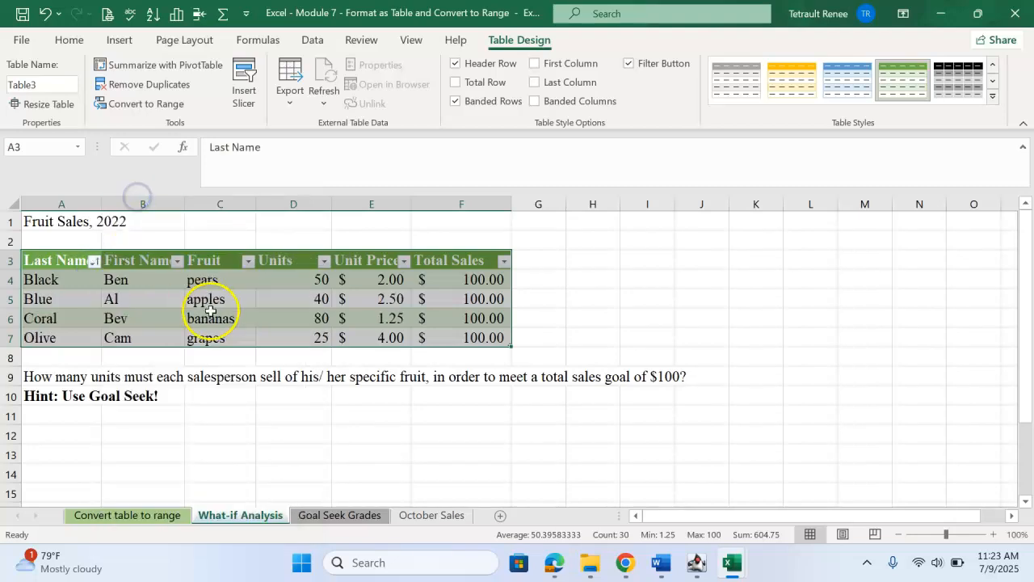
{"action": "left_click", "coordinate": [214, 317]}
On the Goal Seek Grades sheet, enter =AVERAGE(B3:B6) in B7 to calculate the Final Avg
{"action": "left_click", "coordinate": [330, 515]}
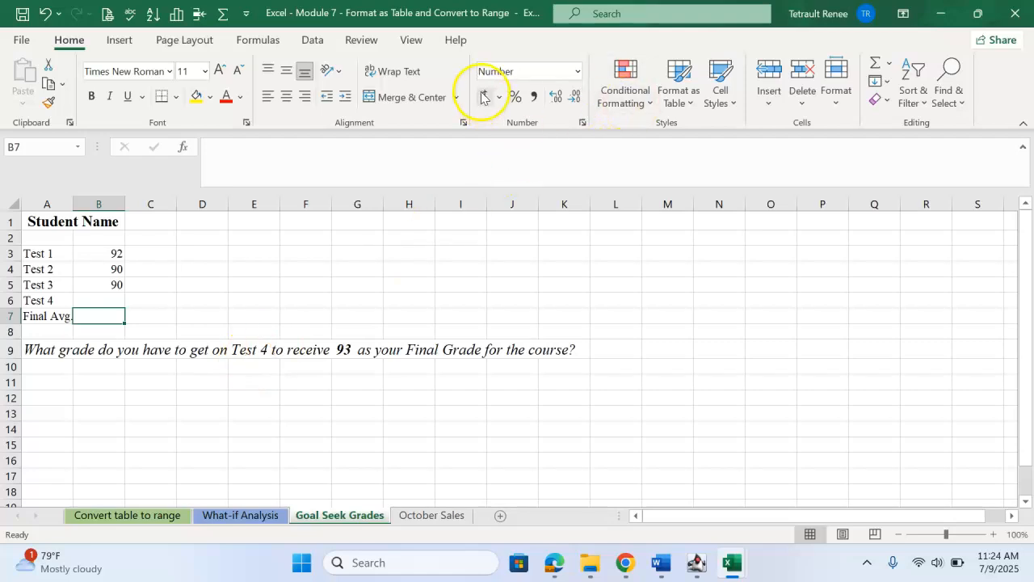
{"action": "left_click", "coordinate": [888, 64]}
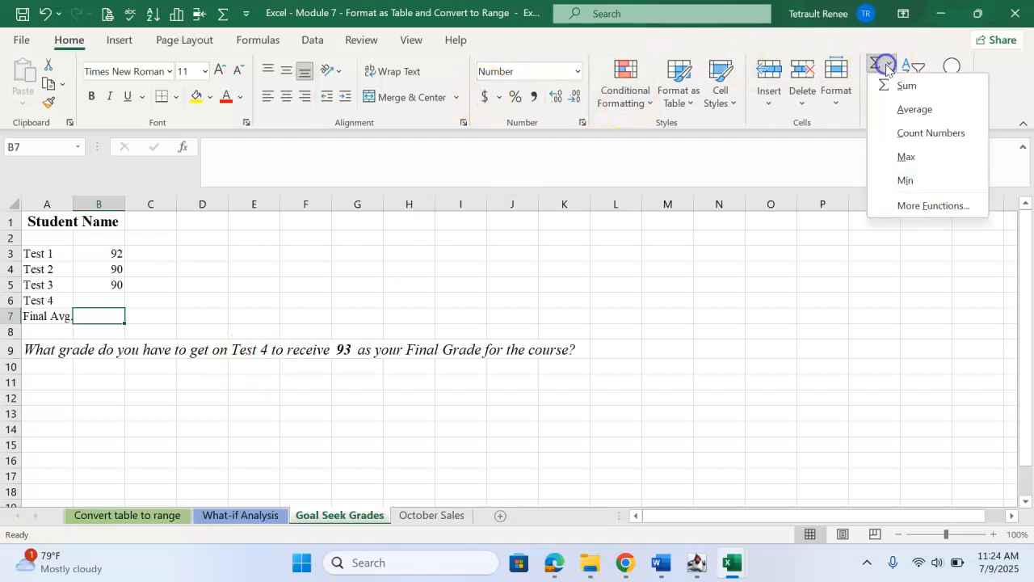
{"action": "left_click", "coordinate": [907, 111]}
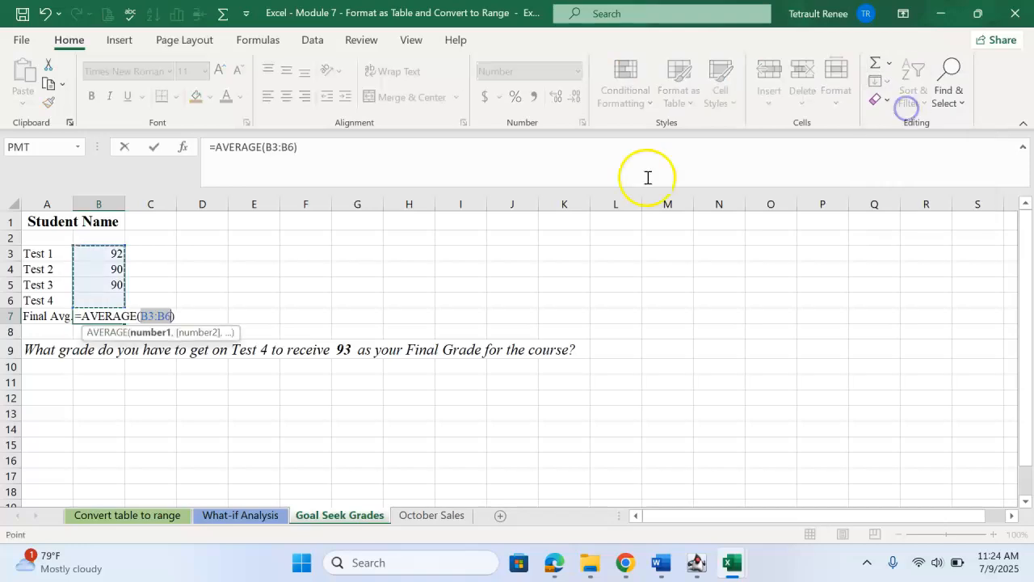
{"action": "left_click_drag", "start_coordinate": [94, 251], "coordinate": [85, 298]}
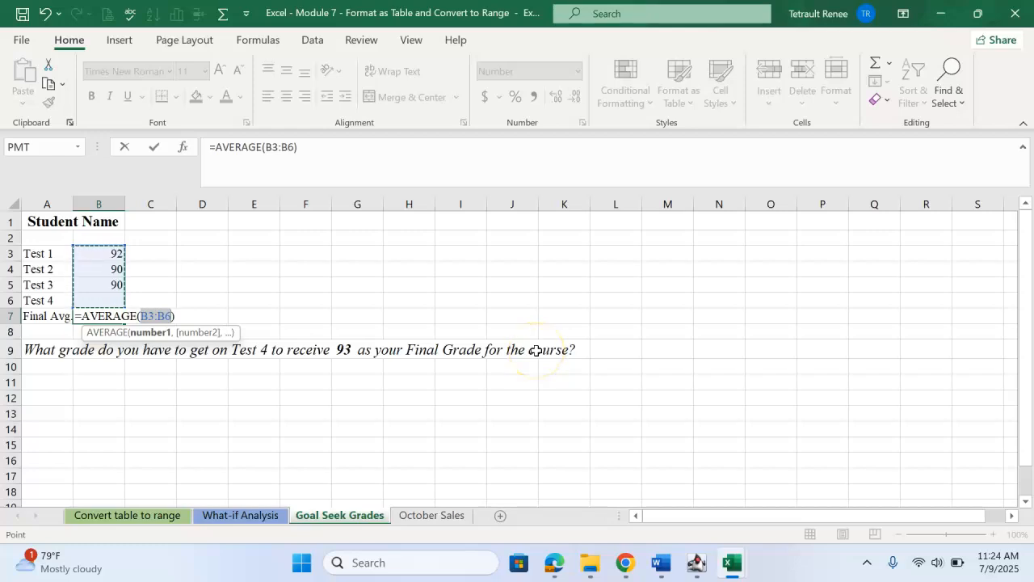
{"action": "left_click", "coordinate": [155, 147]}
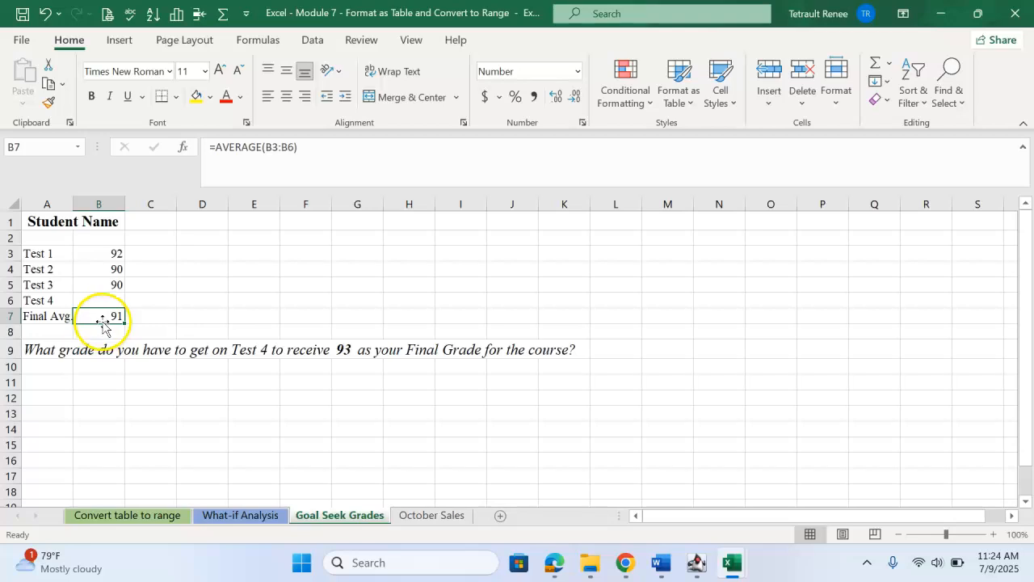
Use Goal Seek to bring the final average in B7 to 93 by changing the Test 4 grade in B6, and keep the solution
{"action": "left_click", "coordinate": [312, 40]}
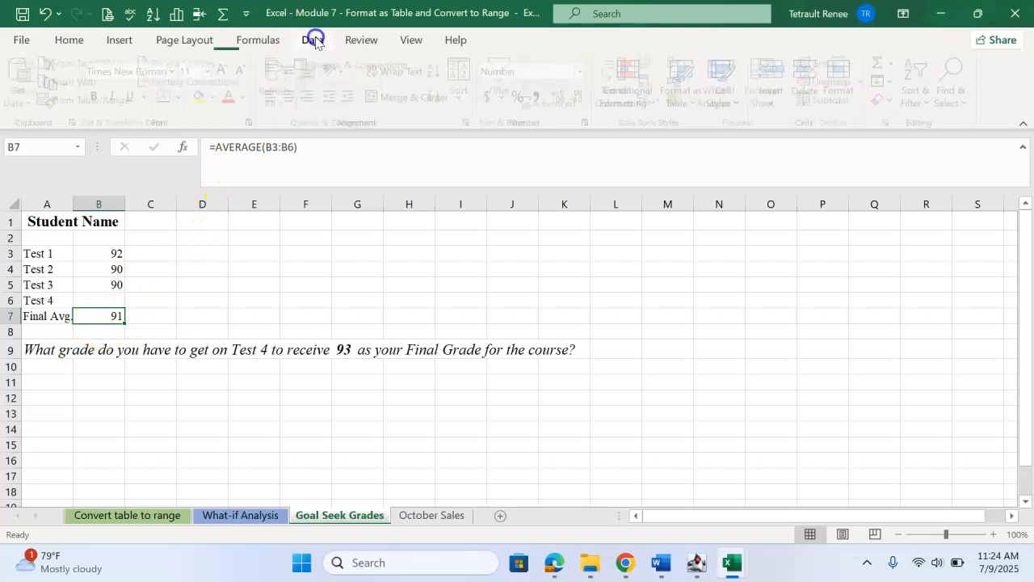
{"action": "left_click", "coordinate": [713, 97]}
{"action": "left_click", "coordinate": [736, 151]}
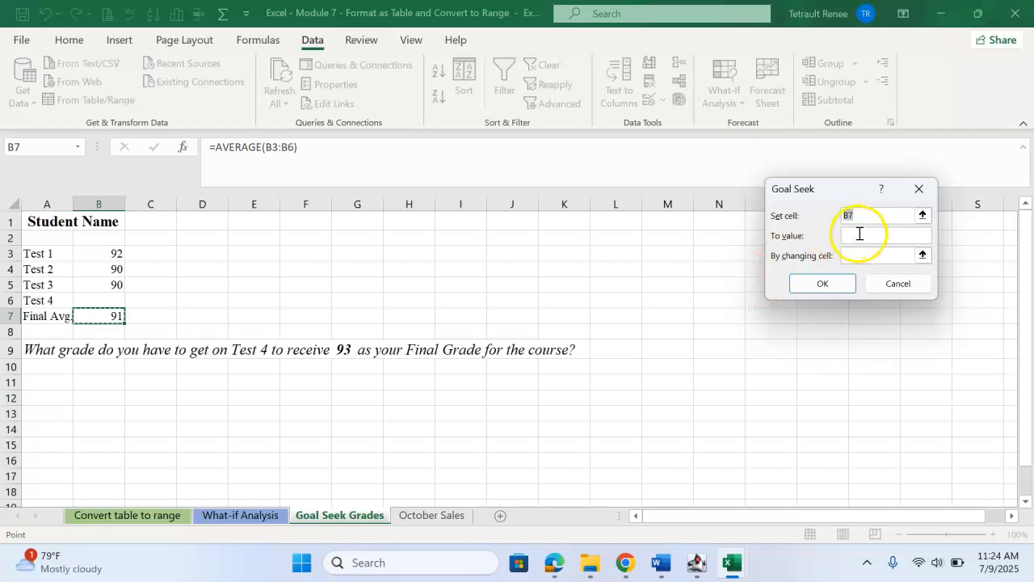
{"action": "left_click", "coordinate": [858, 237]}
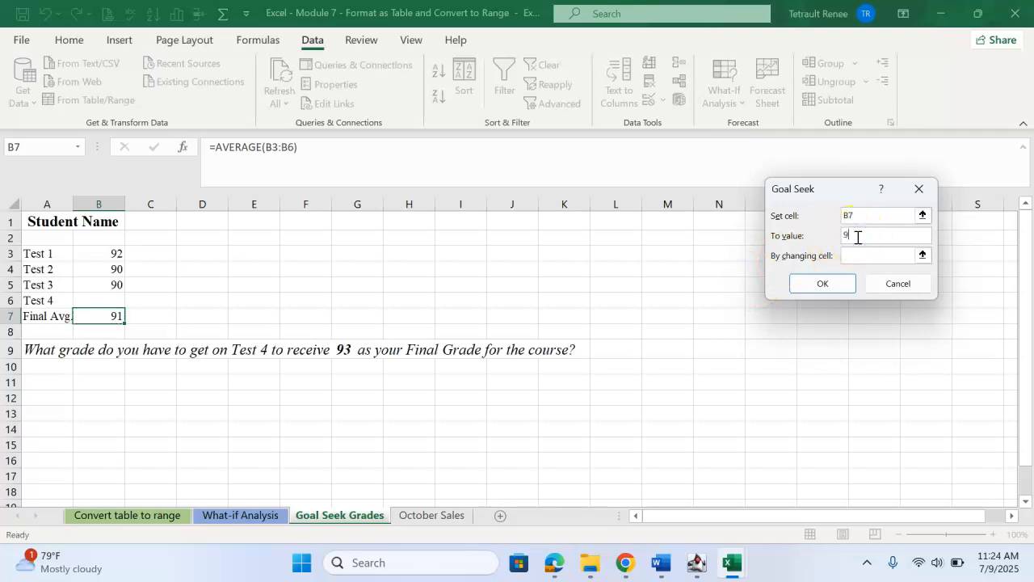
{"action": "left_click", "coordinate": [863, 257]}
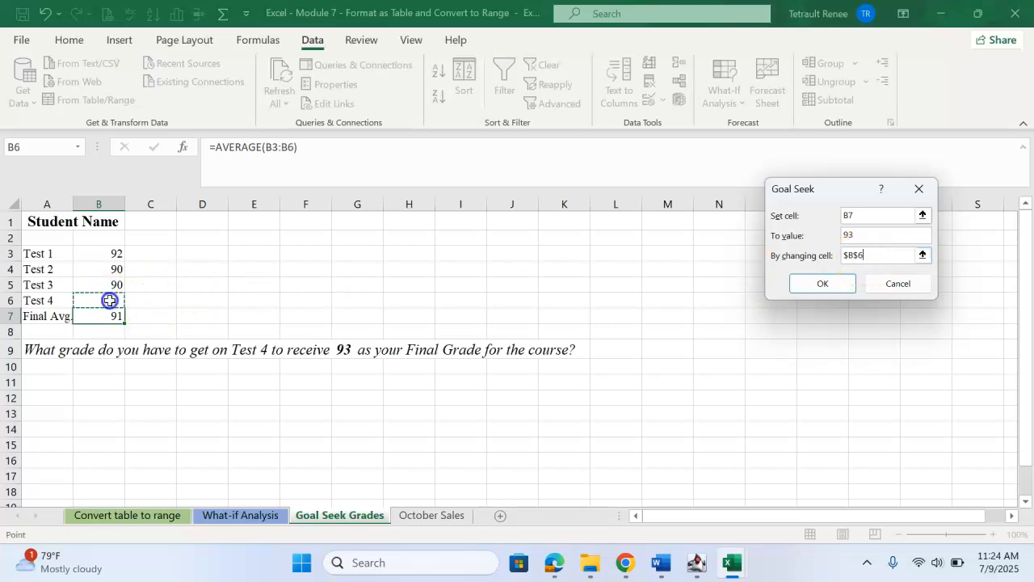
{"action": "left_click", "coordinate": [835, 285]}
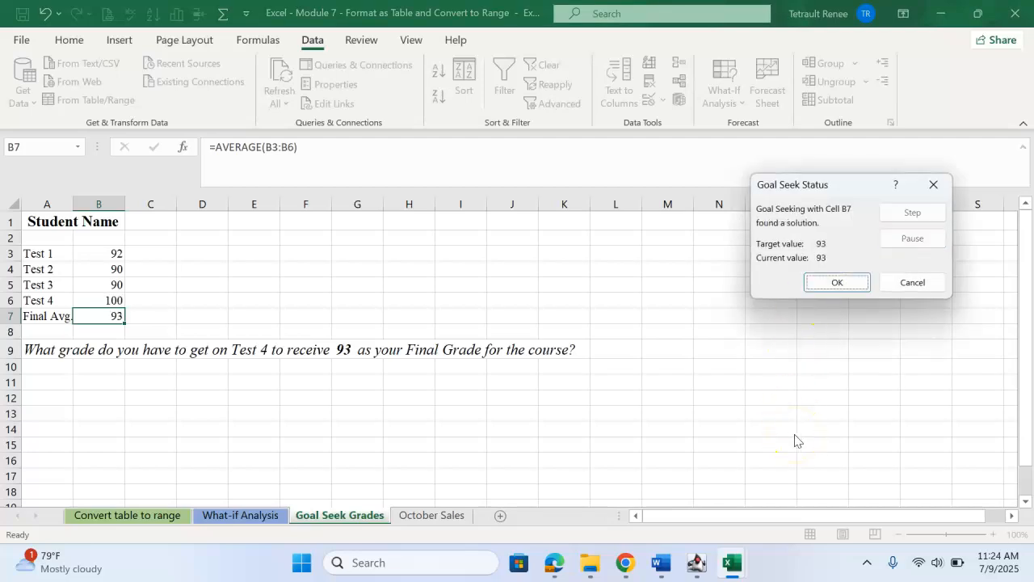
{"action": "left_click", "coordinate": [837, 282]}
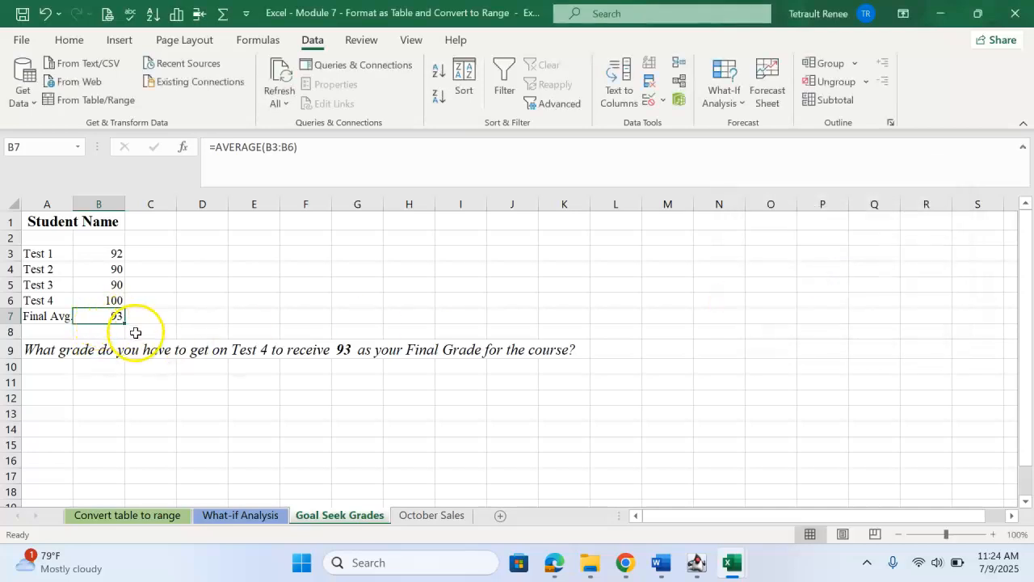
On the October Sales sheet, format A6:F39 as a table with headers, using the orange style in the first Medium row
{"action": "left_click", "coordinate": [434, 516]}
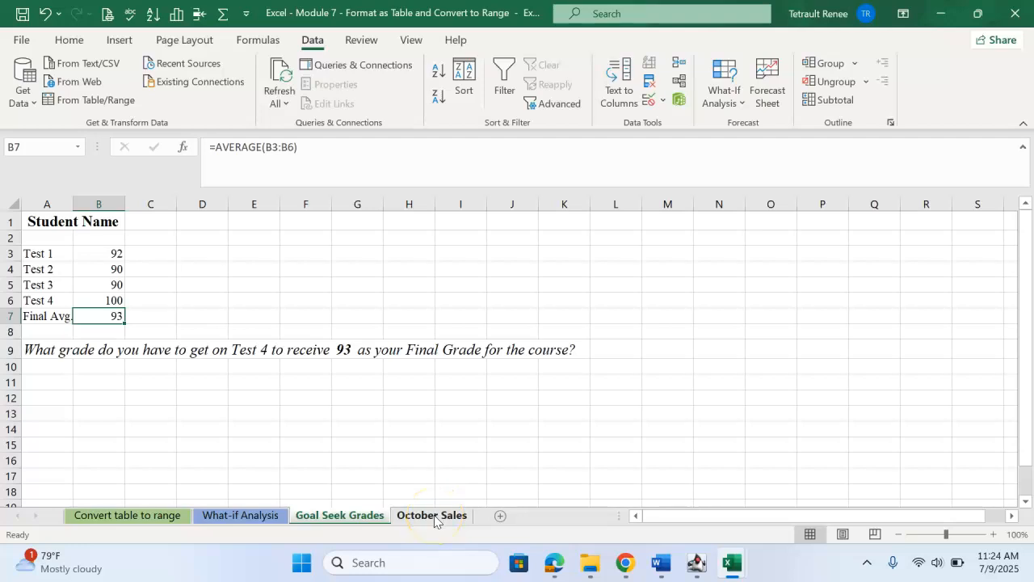
{"action": "left_click", "coordinate": [123, 295]}
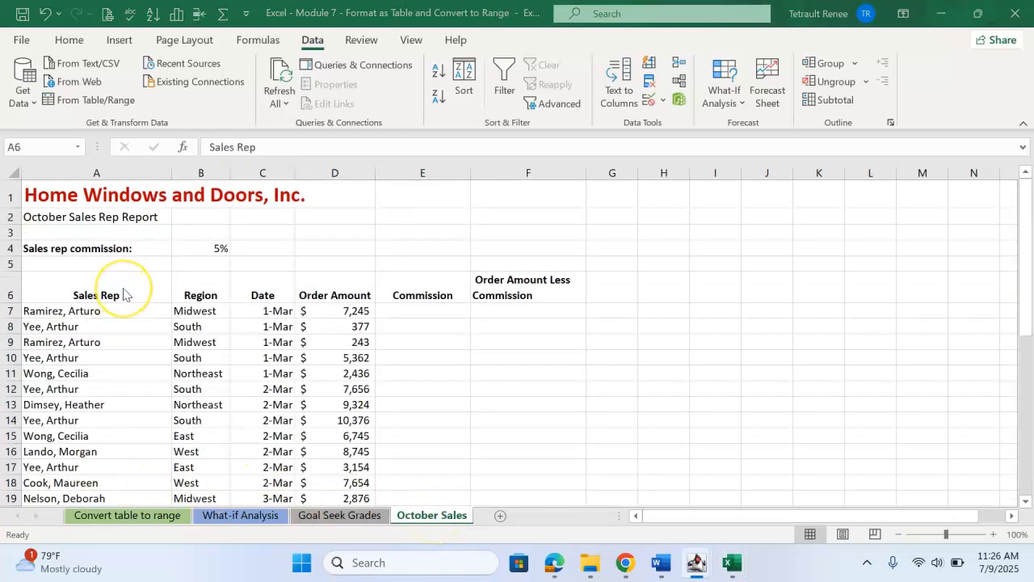
{"action": "left_click", "coordinate": [124, 295]}
{"action": "left_click", "coordinate": [143, 291]}
{"action": "left_click", "coordinate": [126, 295]}
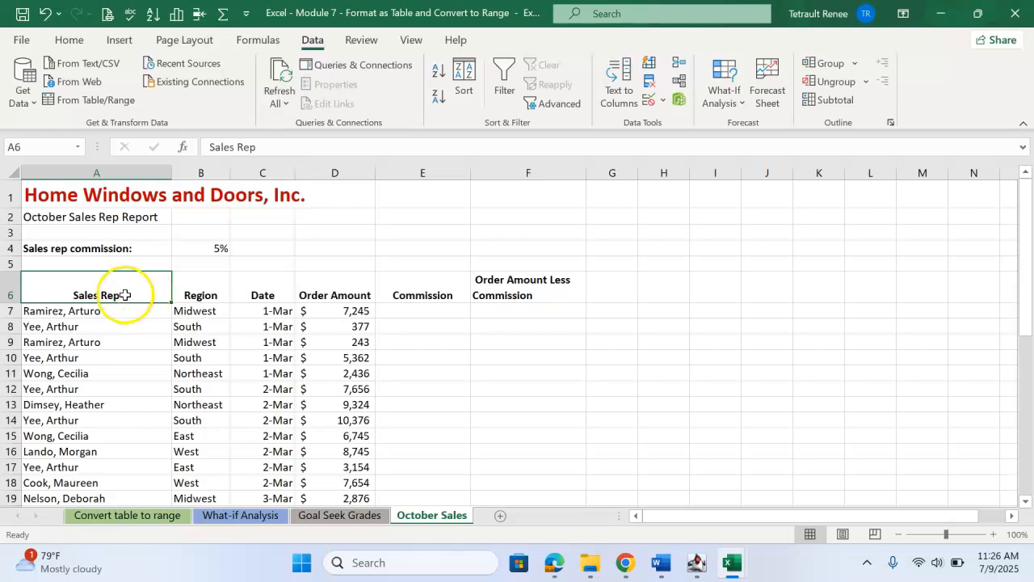
{"action": "scroll", "coordinate": [267, 340], "scroll_direction": "down", "scroll_amount": 6}
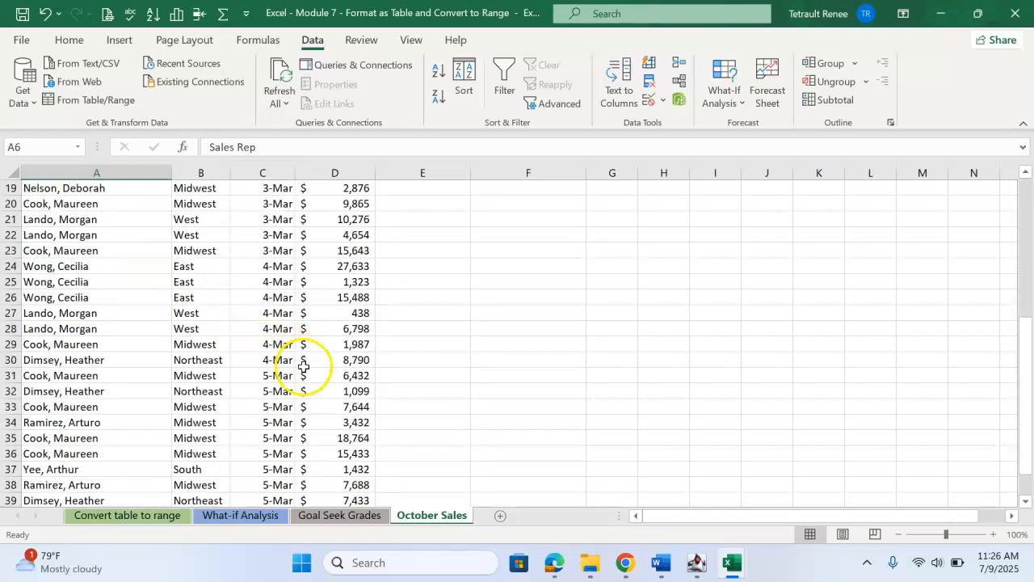
{"action": "scroll", "coordinate": [304, 365], "scroll_direction": "down", "scroll_amount": 3}
{"action": "scroll", "coordinate": [151, 352], "scroll_direction": "up", "scroll_amount": 3}
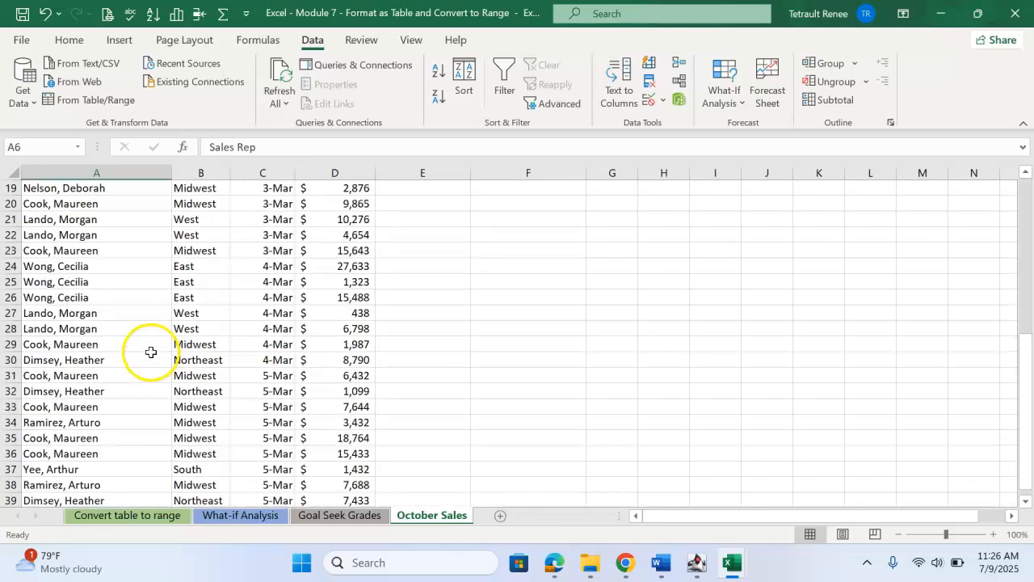
{"action": "scroll", "coordinate": [152, 352], "scroll_direction": "up", "scroll_amount": 6}
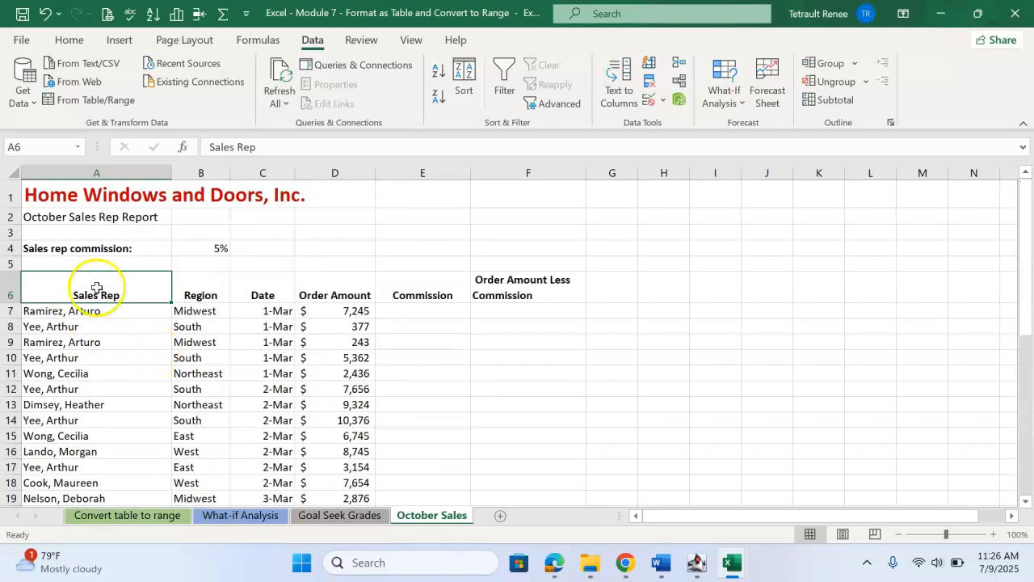
{"action": "left_click", "coordinate": [70, 42]}
{"action": "left_click", "coordinate": [679, 85]}
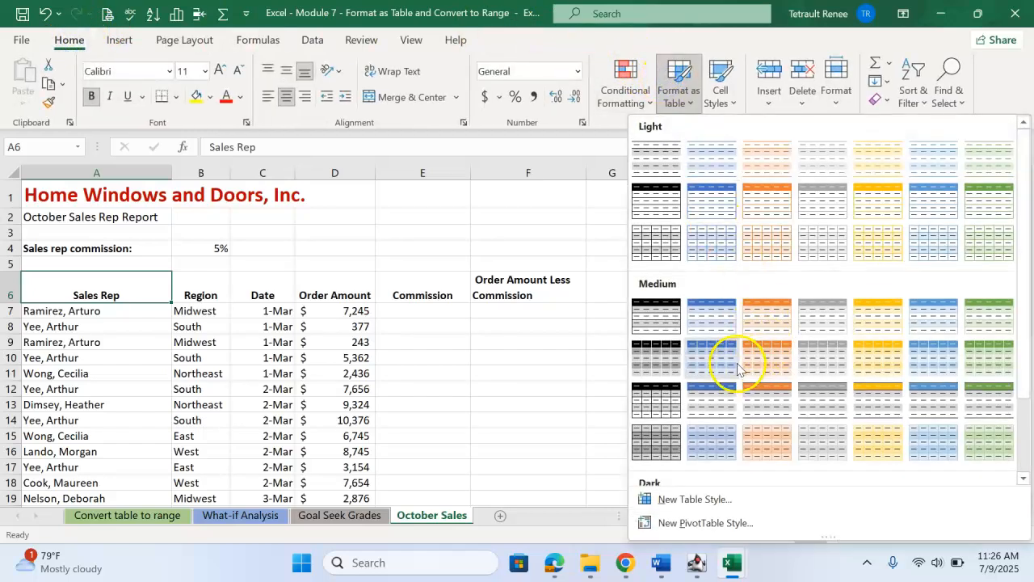
{"action": "left_click", "coordinate": [767, 324]}
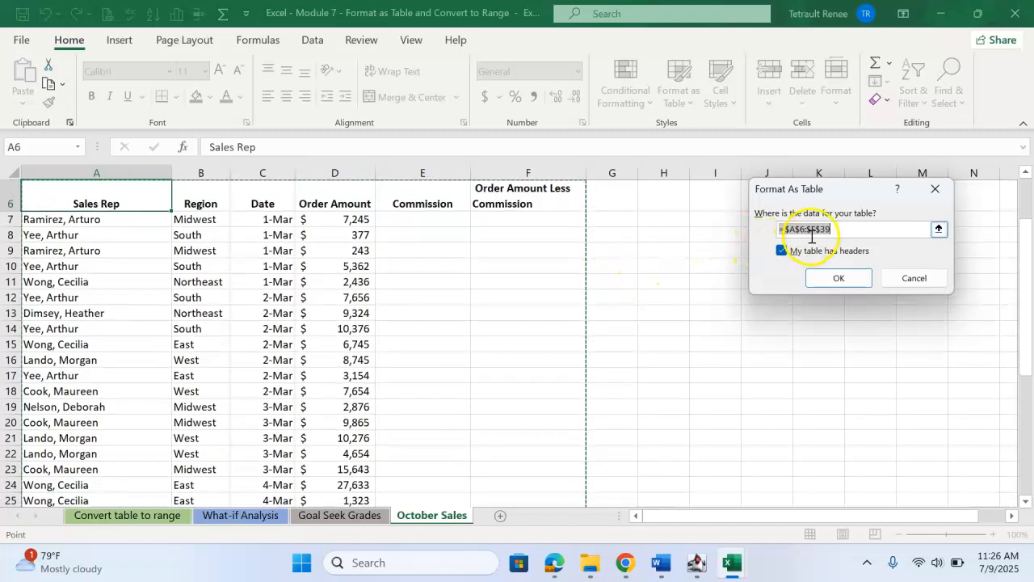
{"action": "scroll", "coordinate": [267, 372], "scroll_direction": "down", "scroll_amount": 6}
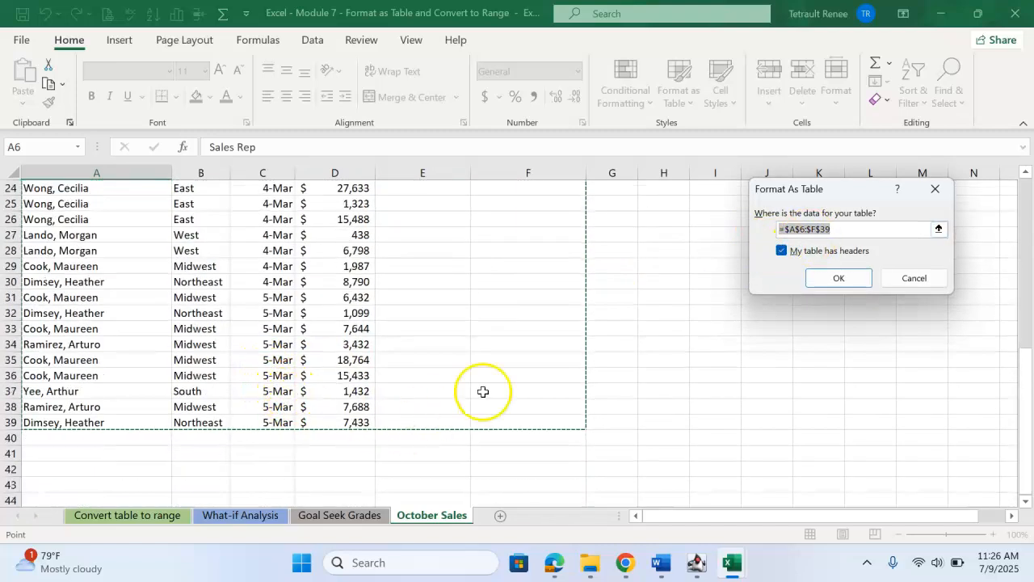
{"action": "left_click", "coordinate": [836, 279]}
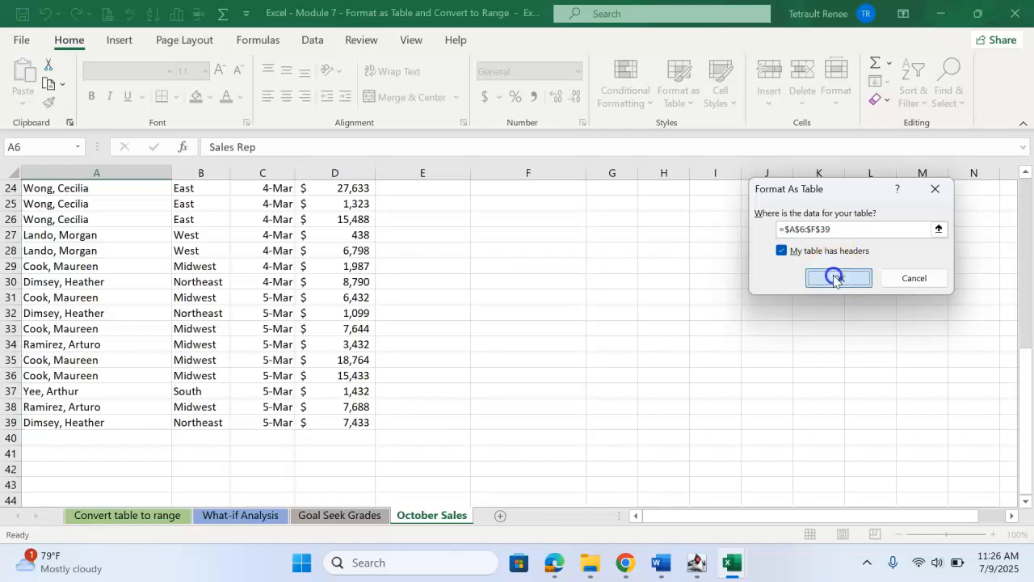
{"action": "scroll", "coordinate": [606, 331], "scroll_direction": "up", "scroll_amount": 2}
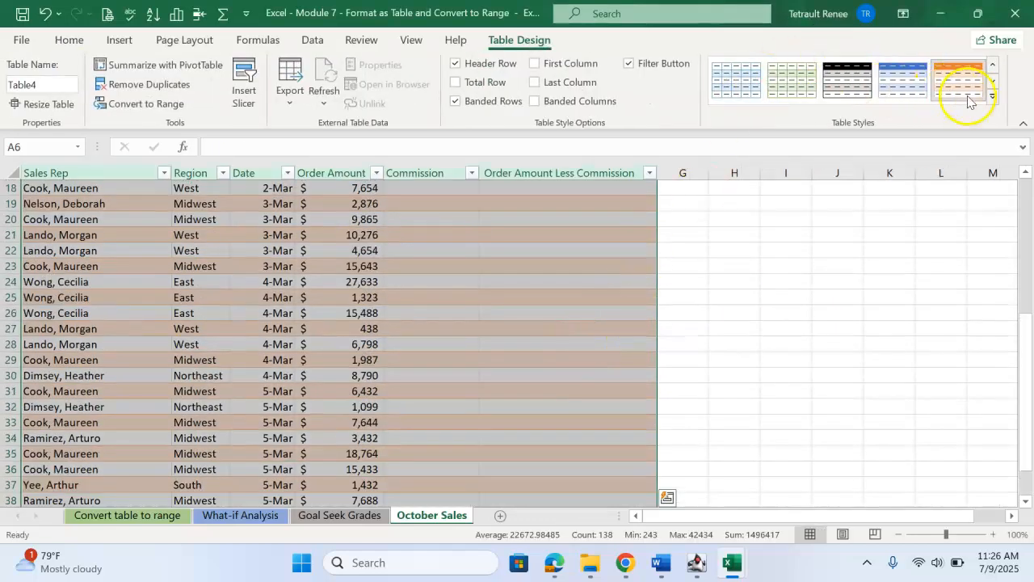
{"action": "left_click", "coordinate": [993, 95]}
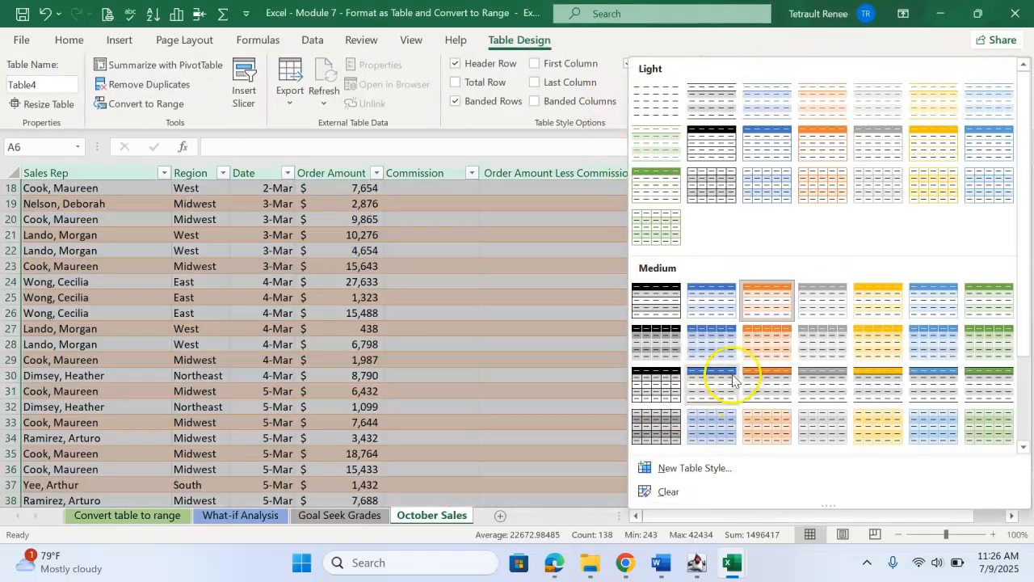
{"action": "left_click", "coordinate": [333, 296]}
Enter =[@[Order Amount]]*$B$4 in E7 to calculate the Commission column with an absolute reference to the commission rate
{"action": "scroll", "coordinate": [333, 293], "scroll_direction": "up", "scroll_amount": 5}
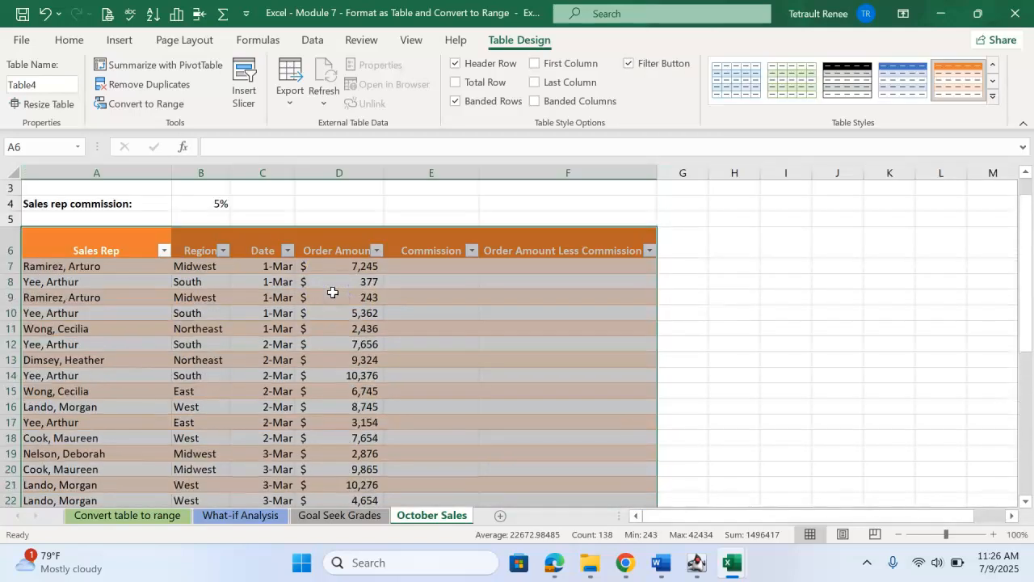
{"action": "scroll", "coordinate": [332, 293], "scroll_direction": "up", "scroll_amount": 1}
{"action": "left_click", "coordinate": [452, 312]}
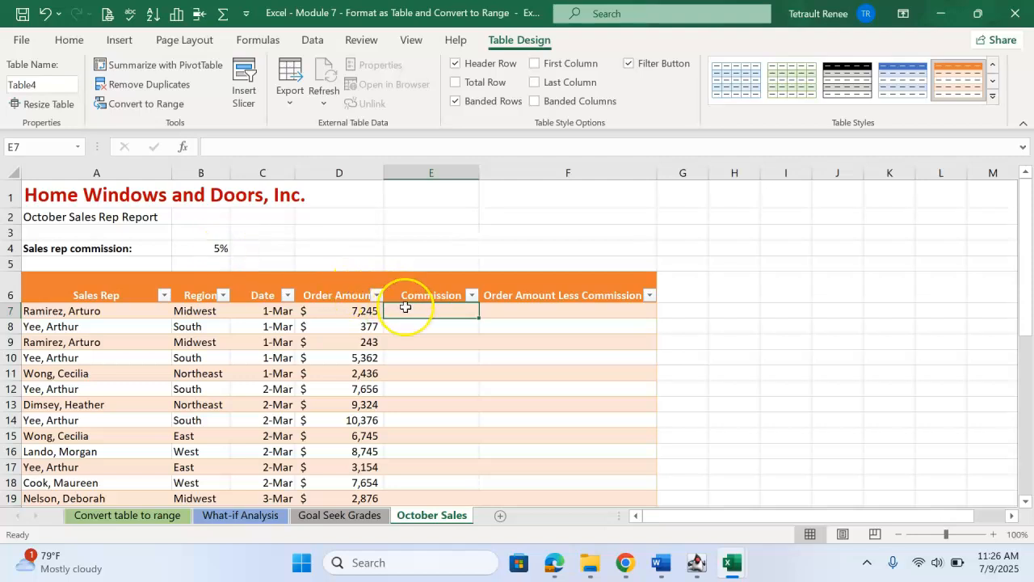
{"action": "type", "text": "="}
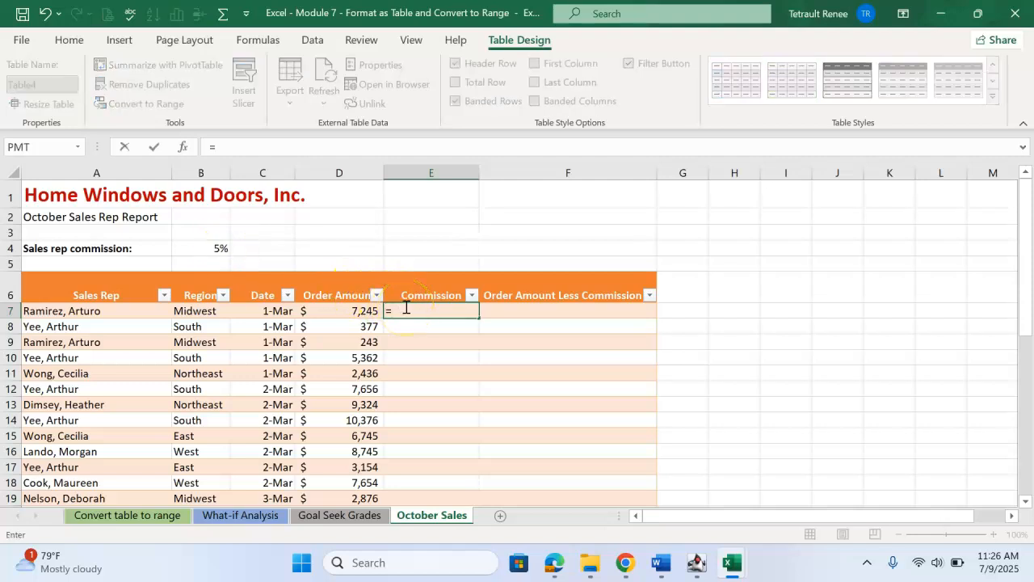
{"action": "key", "text": "Left"}
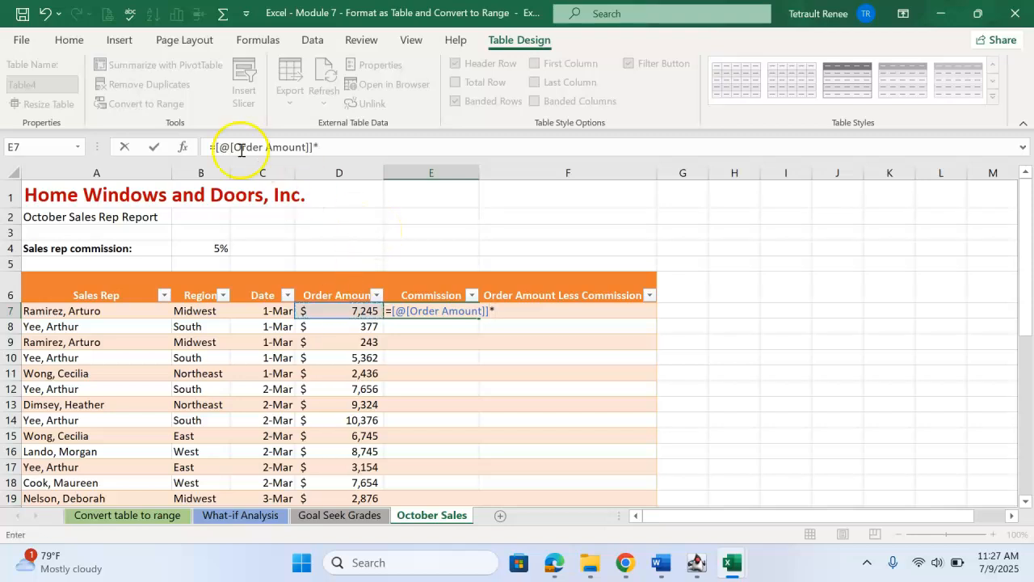
{"action": "left_click", "coordinate": [198, 249]}
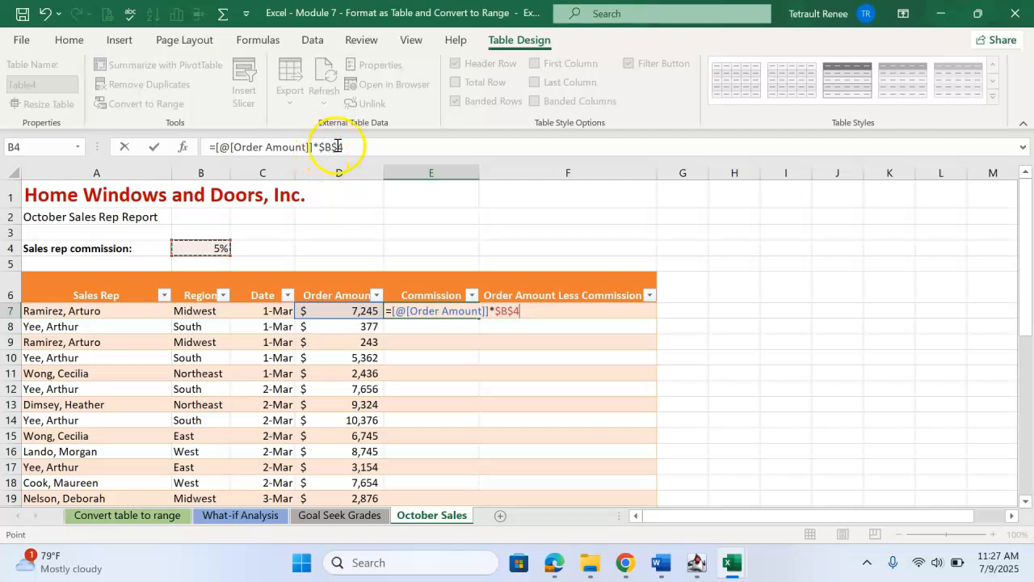
{"action": "left_click", "coordinate": [153, 150]}
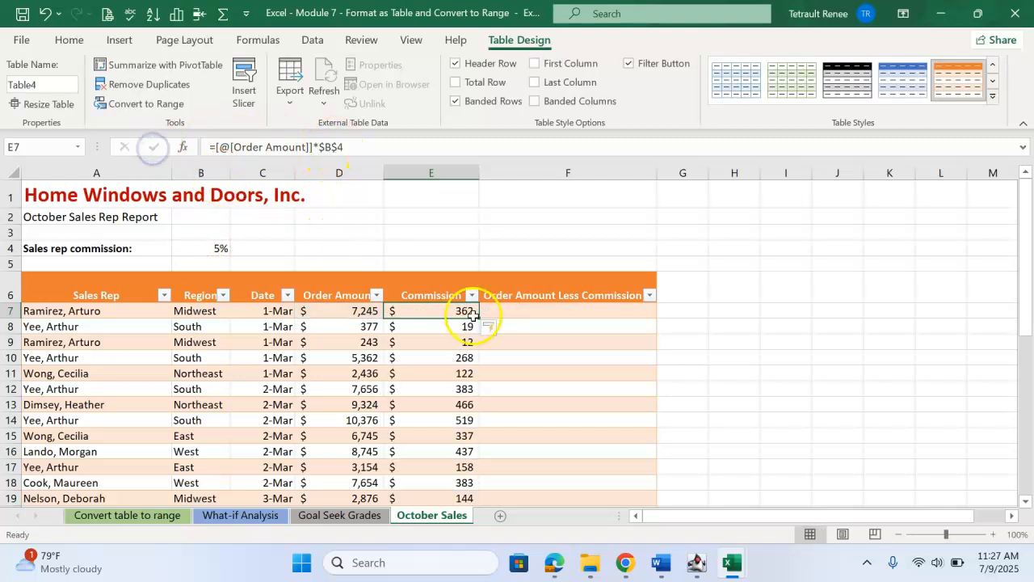
{"action": "scroll", "coordinate": [502, 469], "scroll_direction": "down", "scroll_amount": 2}
{"action": "scroll", "coordinate": [503, 470], "scroll_direction": "down", "scroll_amount": 5}
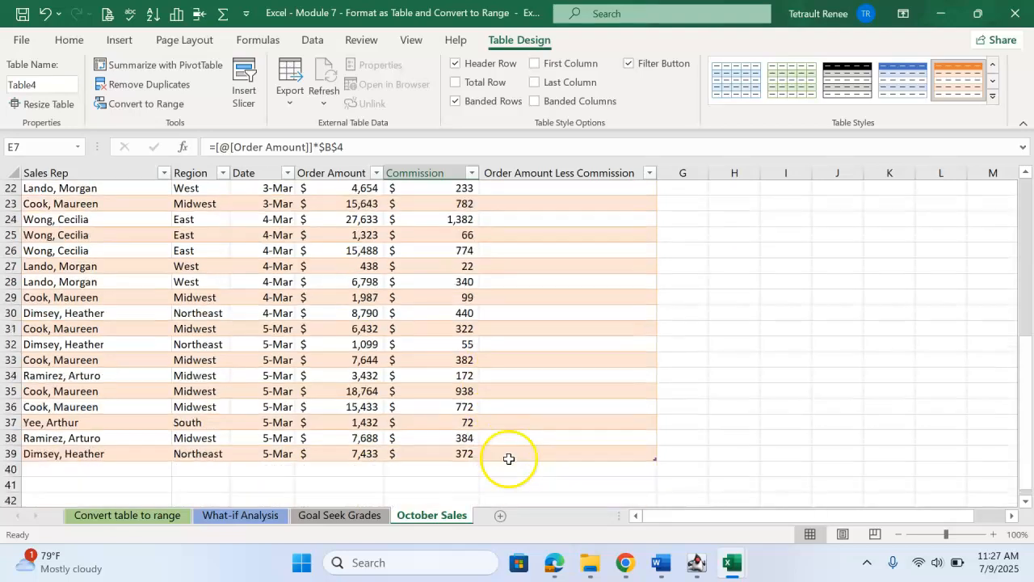
{"action": "scroll", "coordinate": [509, 457], "scroll_direction": "up", "scroll_amount": 6}
{"action": "scroll", "coordinate": [566, 340], "scroll_direction": "up", "scroll_amount": 1}
{"action": "left_click", "coordinate": [558, 314]}
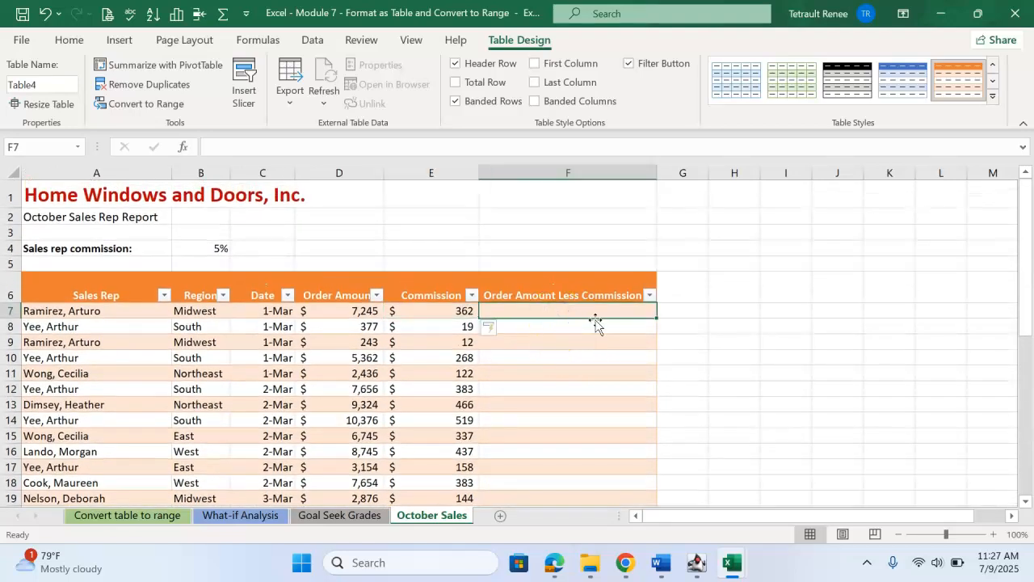
{"action": "type", "text": "="}
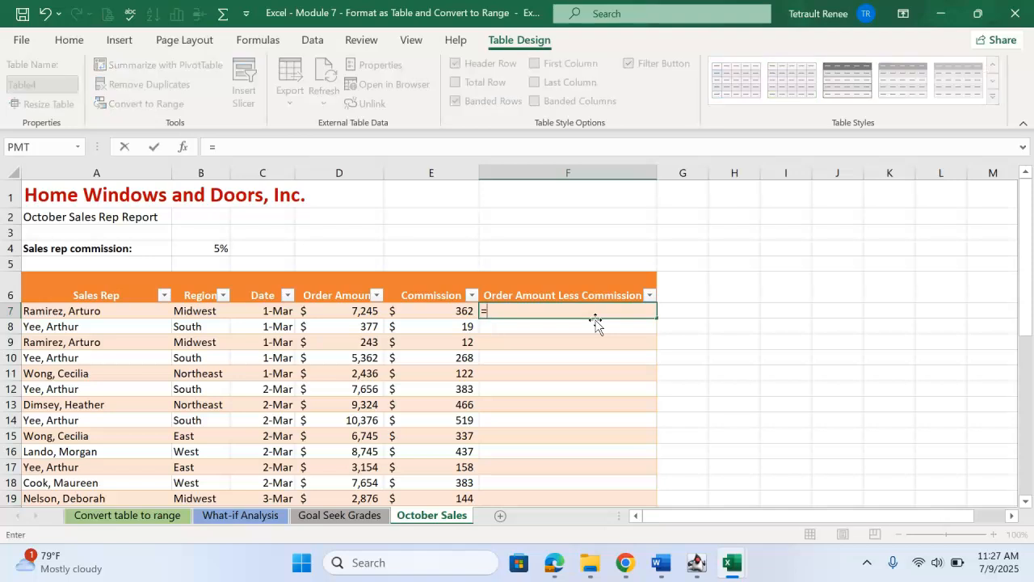
{"action": "left_click", "coordinate": [367, 314]}
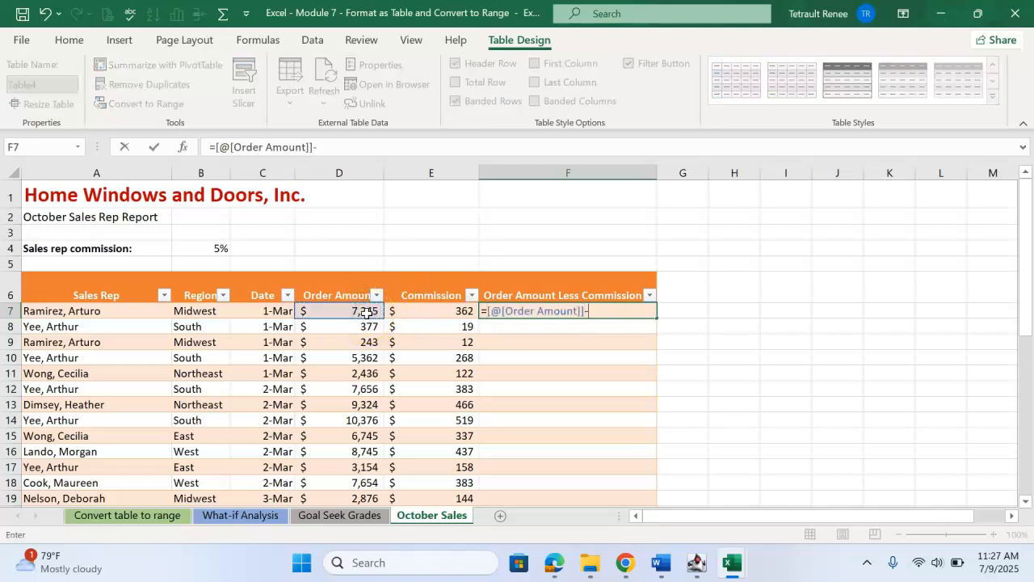
{"action": "type", "text": "-"}
{"action": "left_click", "coordinate": [439, 311]}
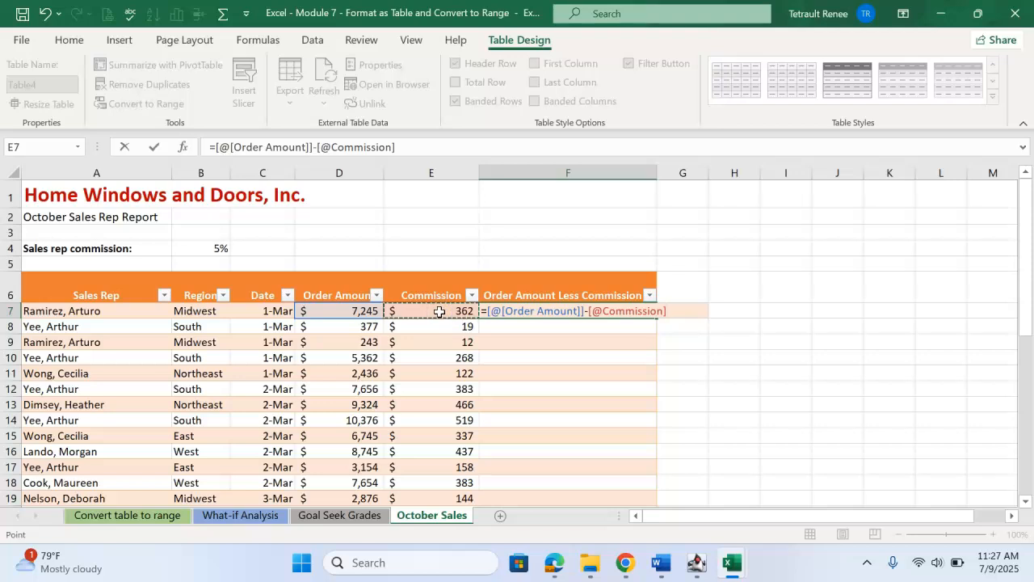
{"action": "key", "text": "Return"}
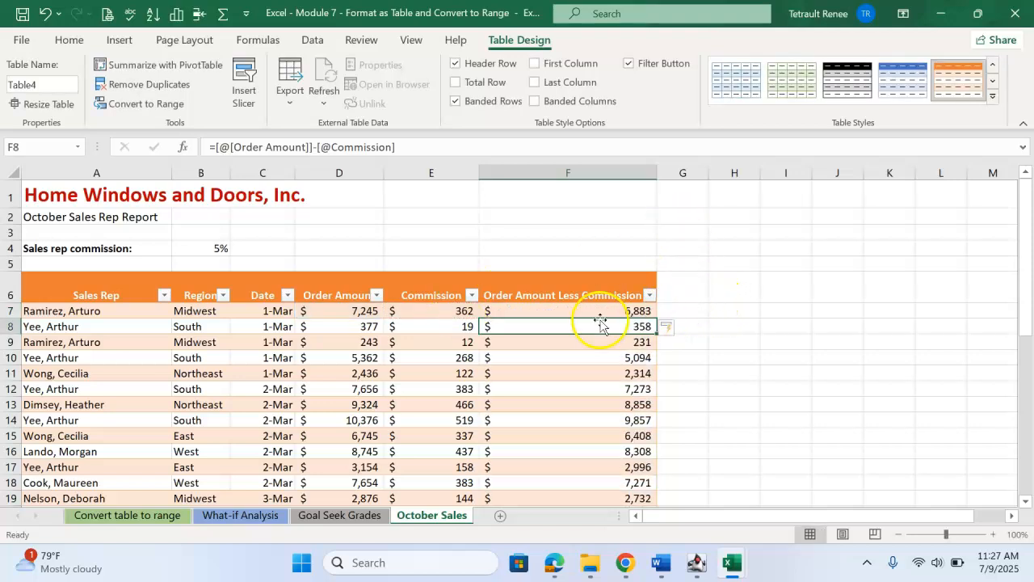
Sort the October Sales table by Sales Rep from A to Z and check the order down to the last row
{"action": "scroll", "coordinate": [617, 359], "scroll_direction": "down", "scroll_amount": 3}
{"action": "scroll", "coordinate": [608, 404], "scroll_direction": "down", "scroll_amount": 6}
{"action": "scroll", "coordinate": [602, 424], "scroll_direction": "up", "scroll_amount": 9}
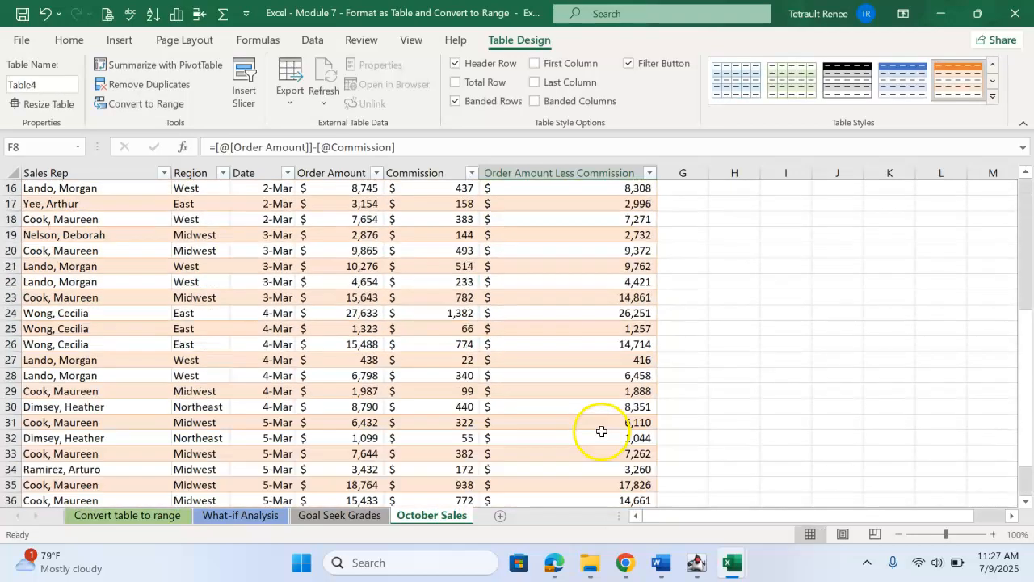
{"action": "left_click", "coordinate": [580, 360]}
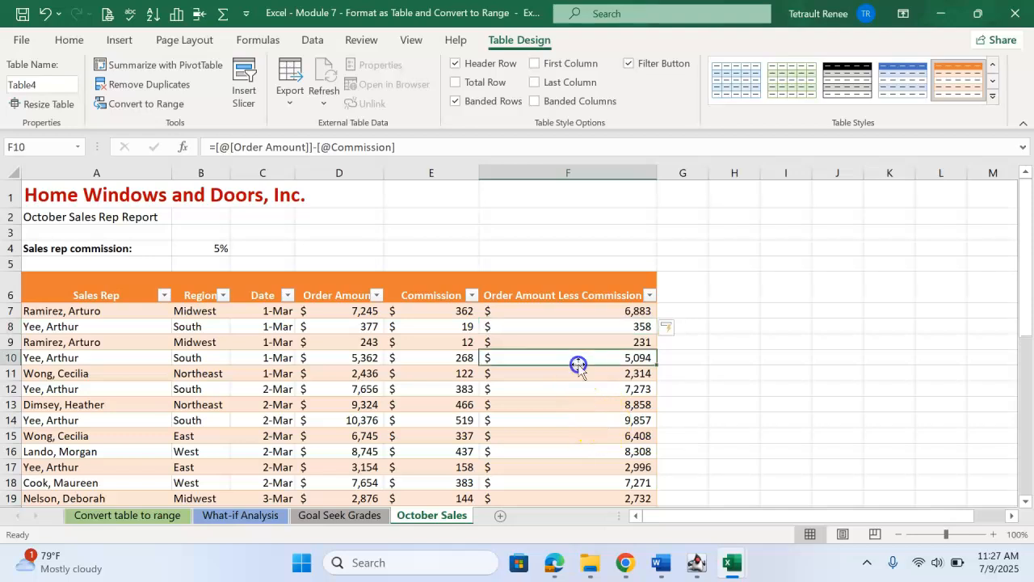
{"action": "left_click", "coordinate": [164, 296]}
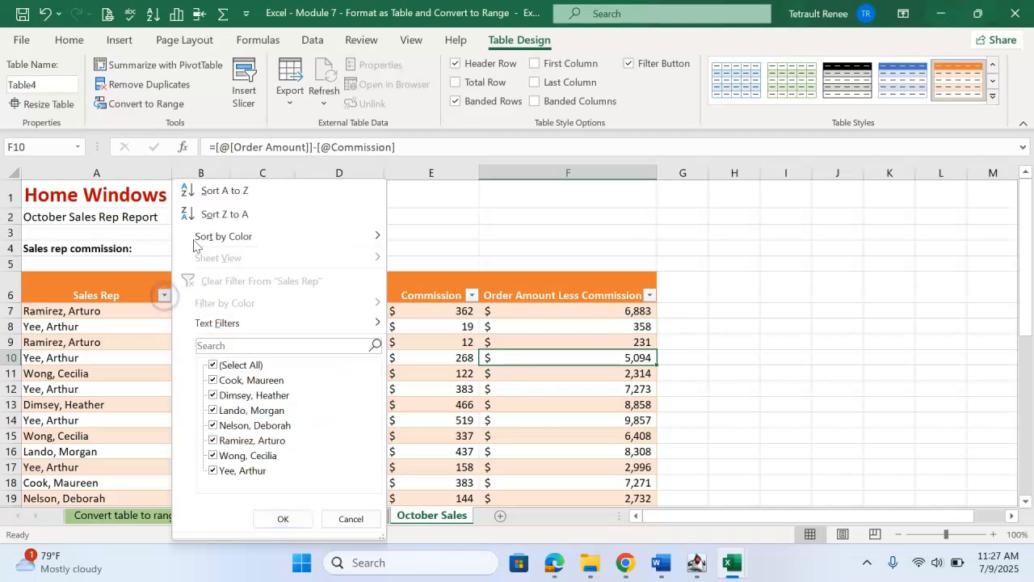
{"action": "left_click", "coordinate": [219, 192]}
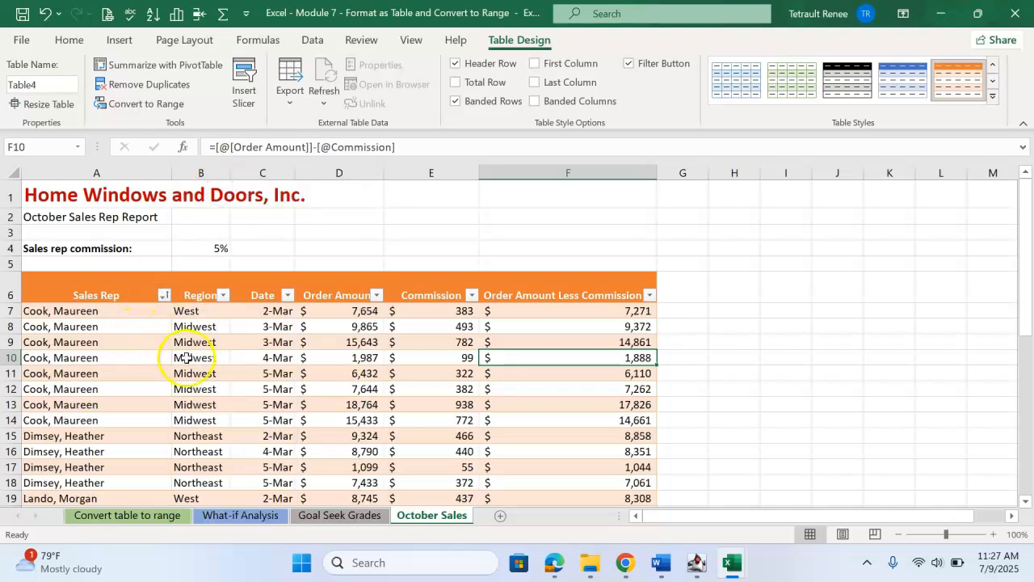
{"action": "left_click", "coordinate": [134, 319]}
{"action": "scroll", "coordinate": [118, 374], "scroll_direction": "down", "scroll_amount": 9}
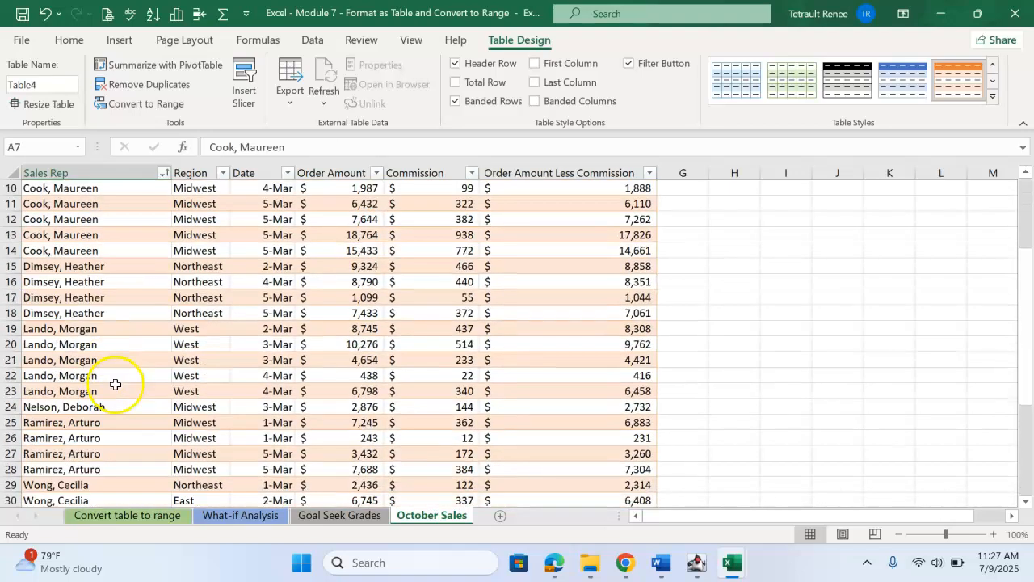
{"action": "scroll", "coordinate": [121, 392], "scroll_direction": "up", "scroll_amount": 1}
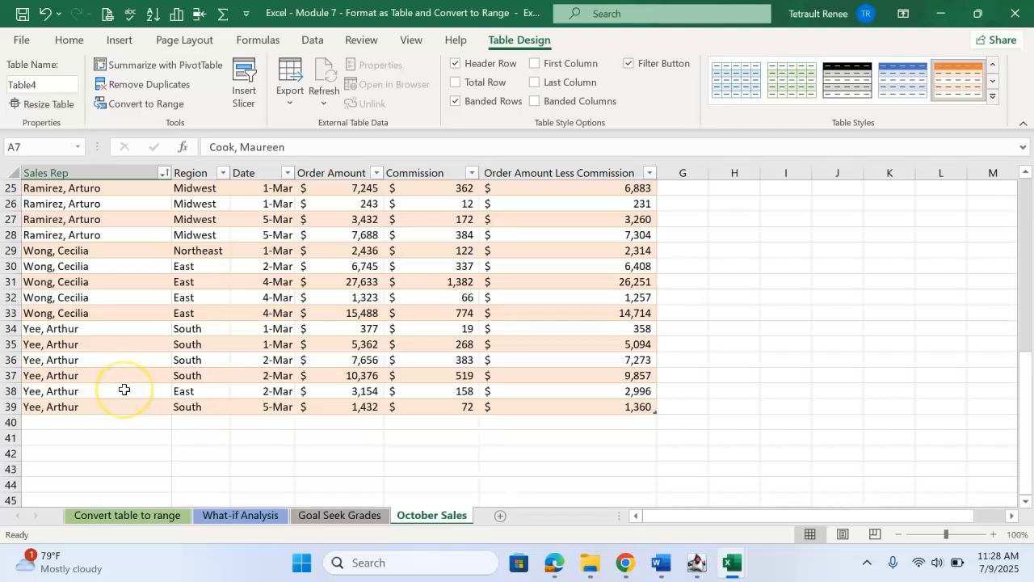
{"action": "scroll", "coordinate": [125, 390], "scroll_direction": "up", "scroll_amount": 8}
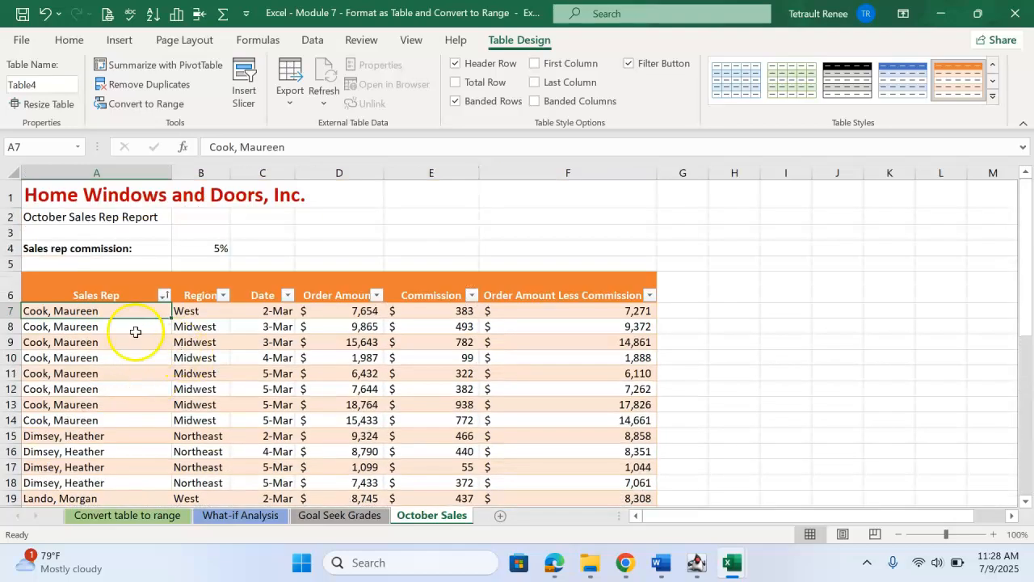
Open the print preview of the October Sales sheet and examine how the table's columns fall across both pages
{"action": "left_click", "coordinate": [95, 290]}
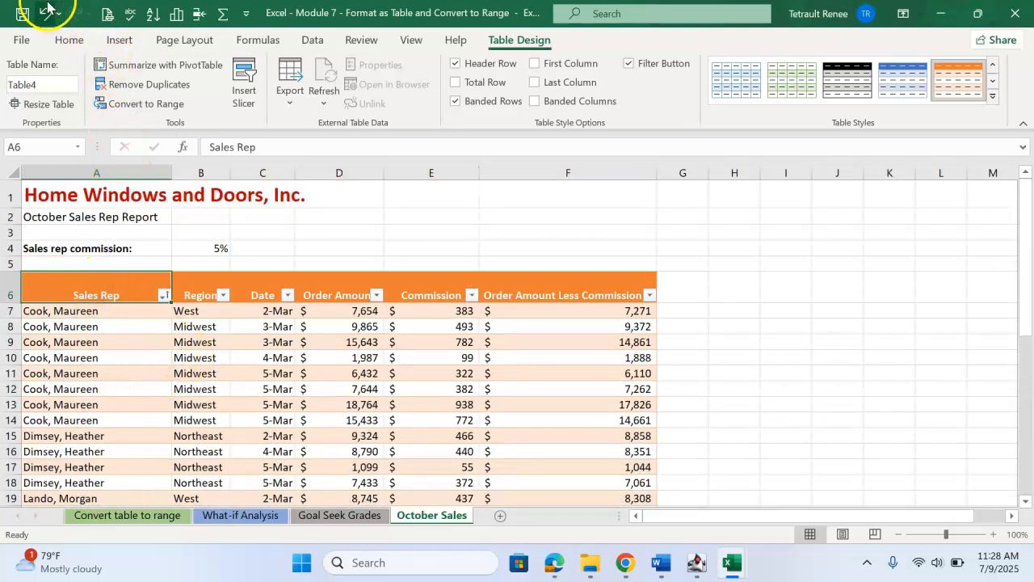
{"action": "left_click", "coordinate": [18, 41]}
{"action": "left_click", "coordinate": [58, 327]}
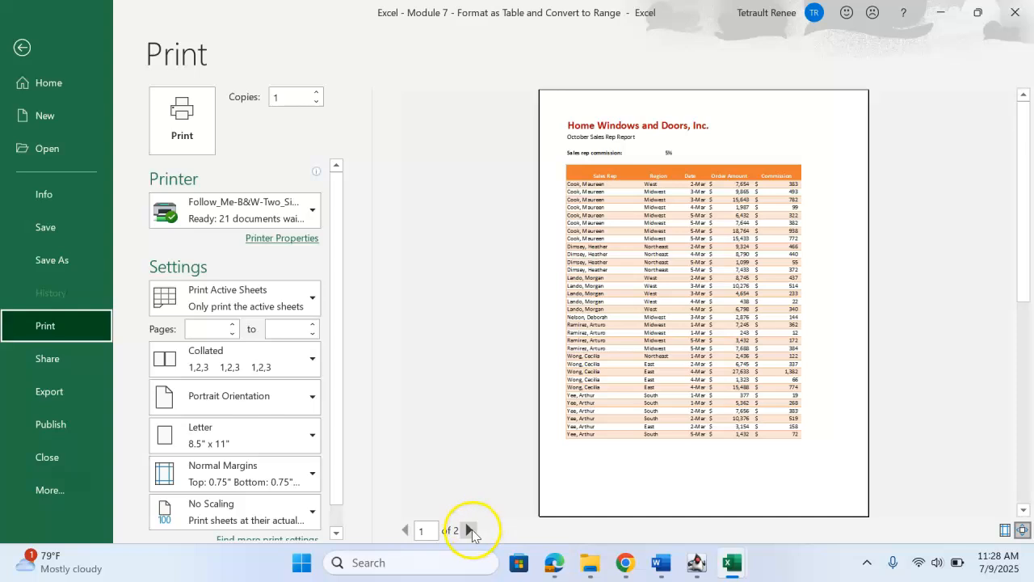
{"action": "left_click", "coordinate": [469, 531]}
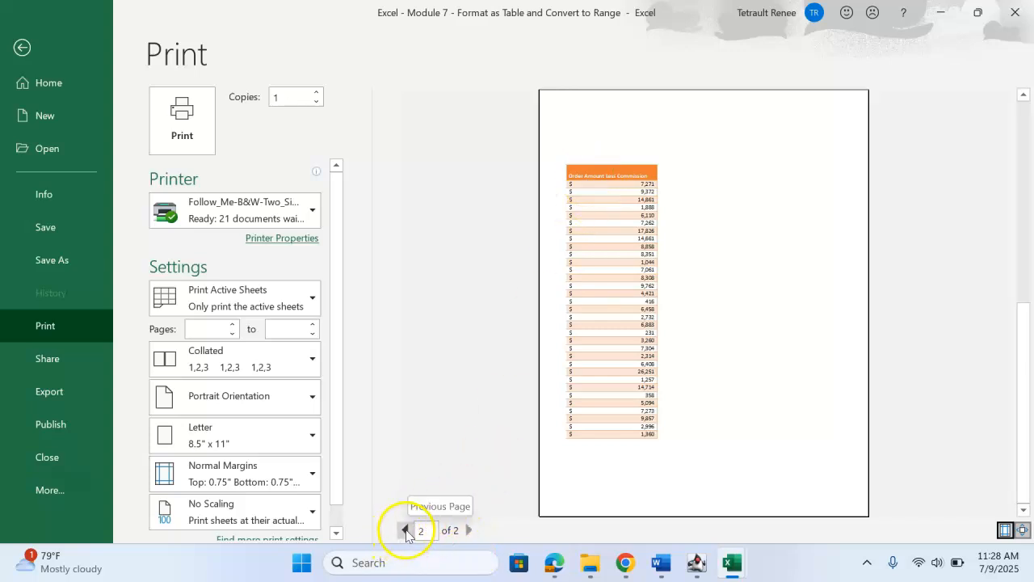
{"action": "left_click", "coordinate": [407, 530]}
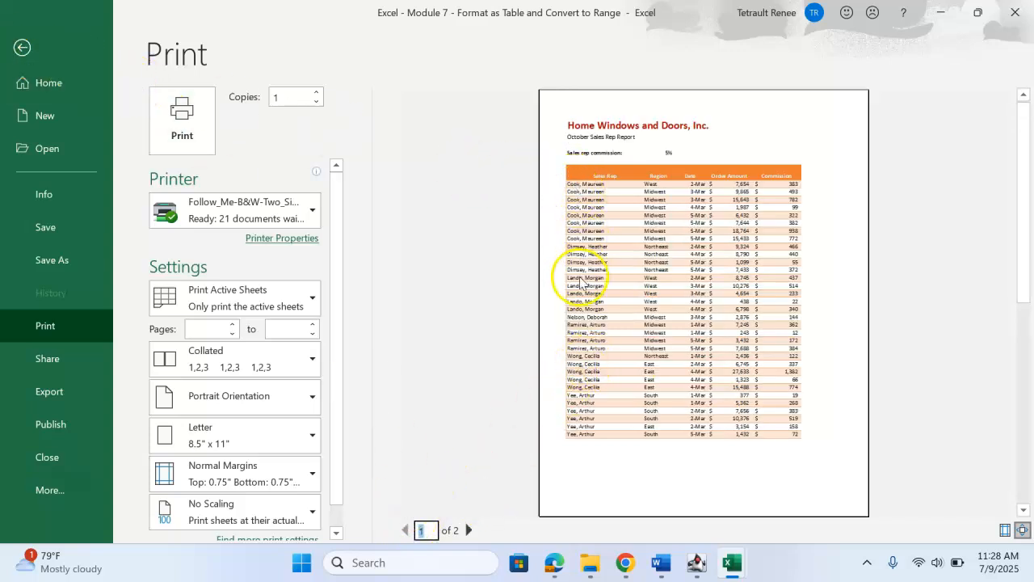
Set column A ($A:$A) to repeat on every printed page of October Sales and check page 2 in the print preview
{"action": "left_click", "coordinate": [469, 529]}
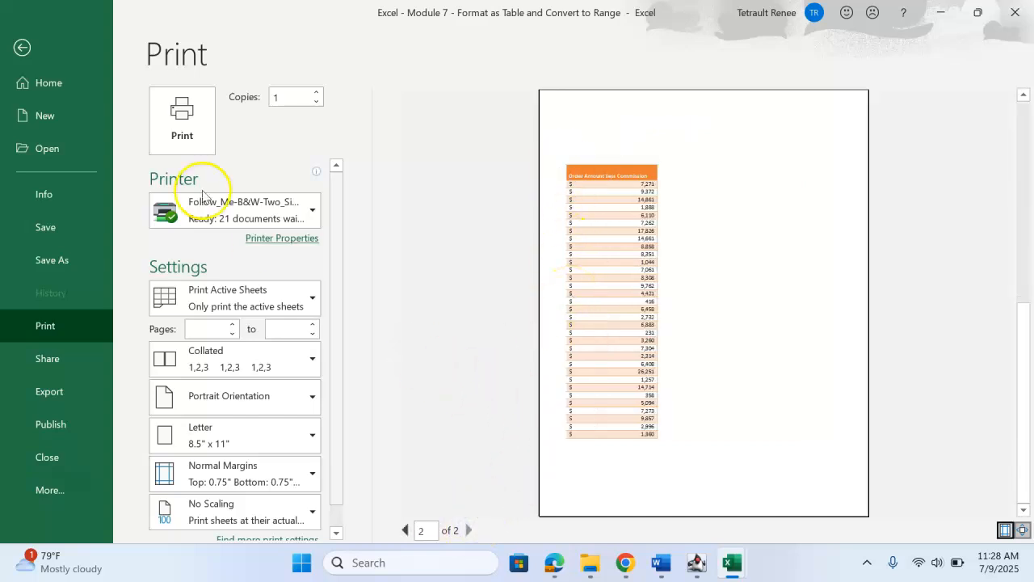
{"action": "left_click", "coordinate": [21, 47]}
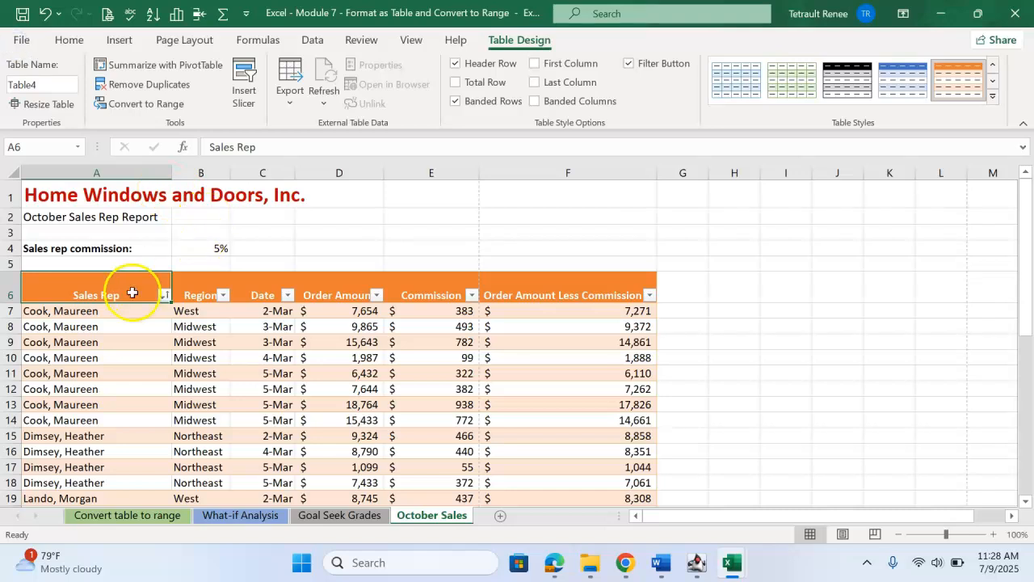
{"action": "left_click", "coordinate": [201, 45]}
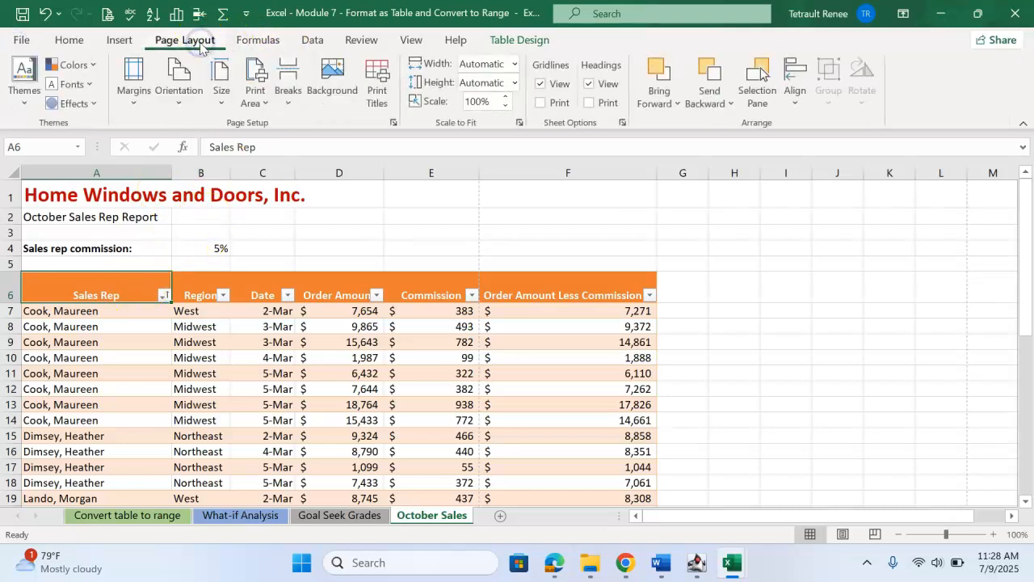
{"action": "left_click", "coordinate": [394, 124]}
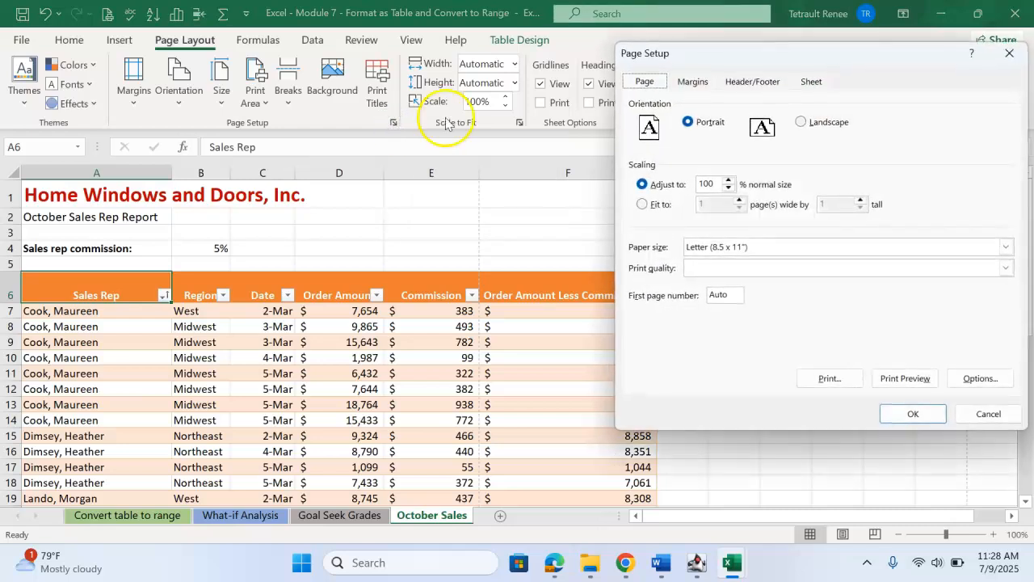
{"action": "left_click", "coordinate": [805, 82]}
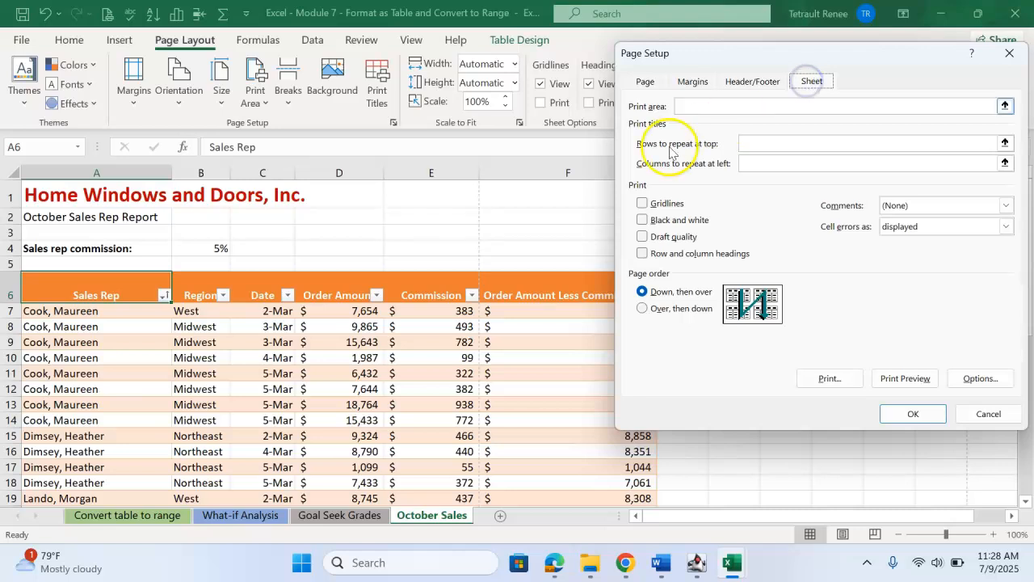
{"action": "left_click", "coordinate": [751, 164]}
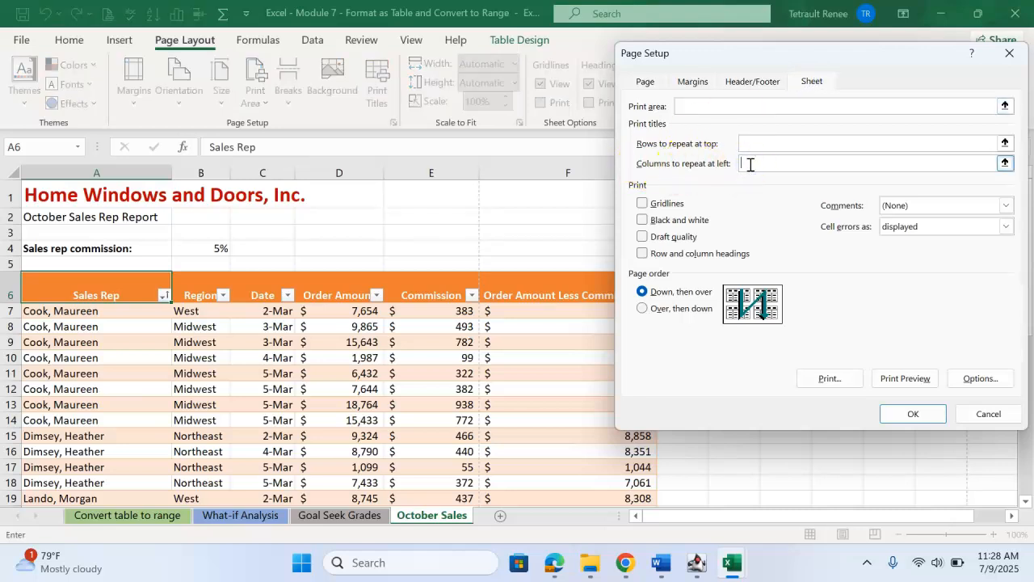
{"action": "type", "text": "$A:$A"}
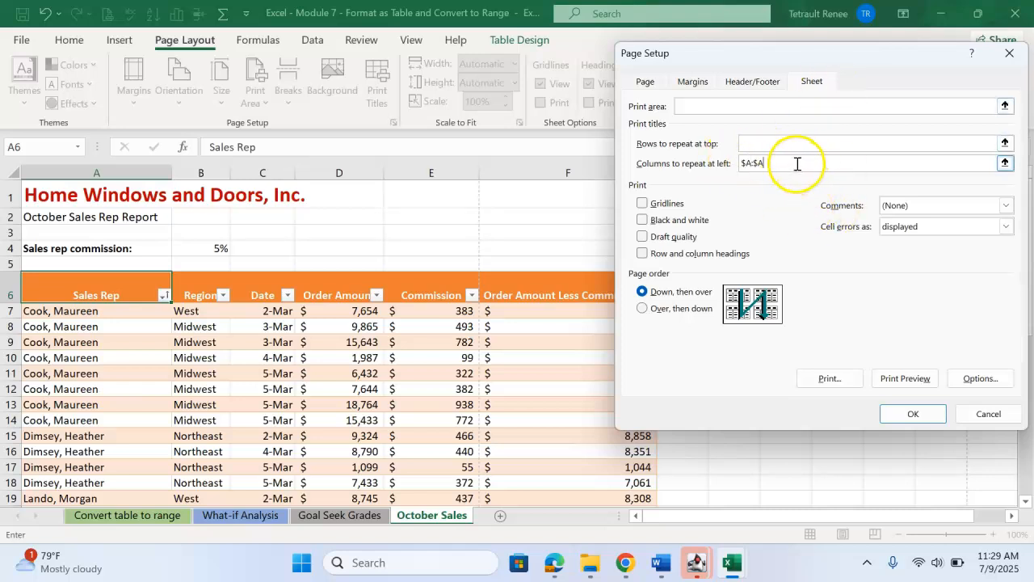
{"action": "left_click", "coordinate": [905, 379]}
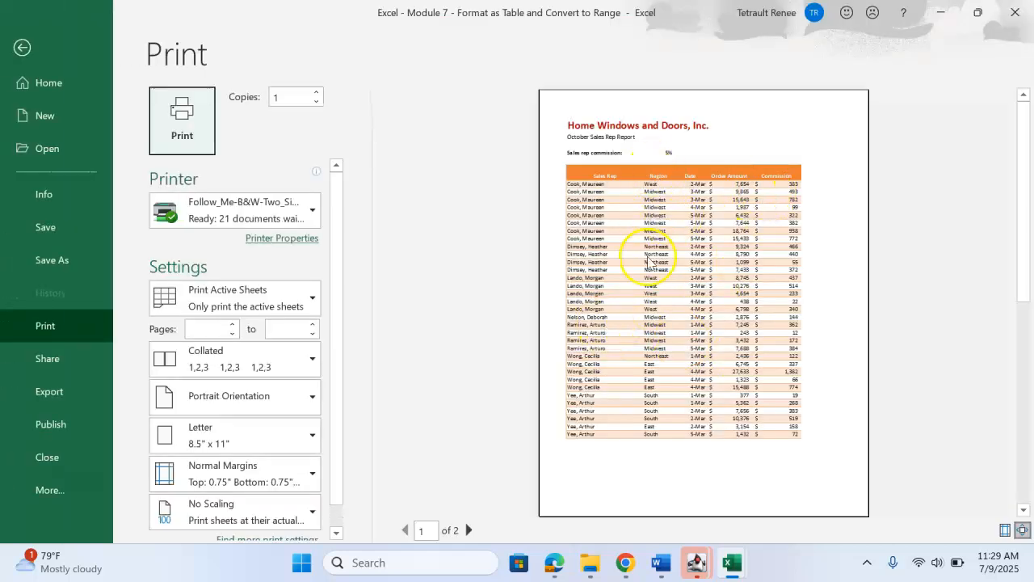
{"action": "left_click", "coordinate": [468, 531]}
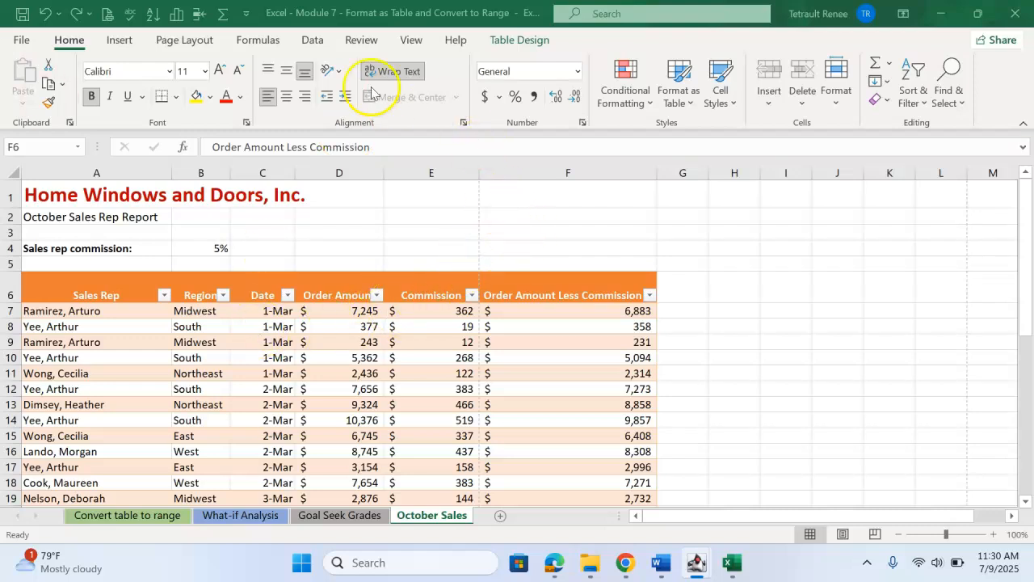
Examine the print title options for repeating rows and columns in the Page Setup of October Sales
{"action": "left_click", "coordinate": [206, 43]}
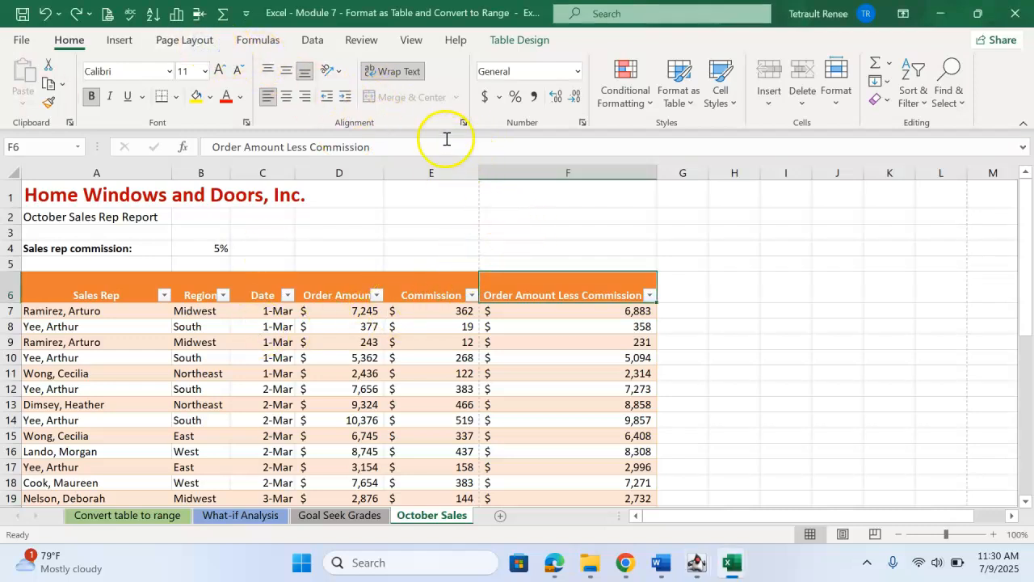
{"action": "left_click", "coordinate": [193, 40]}
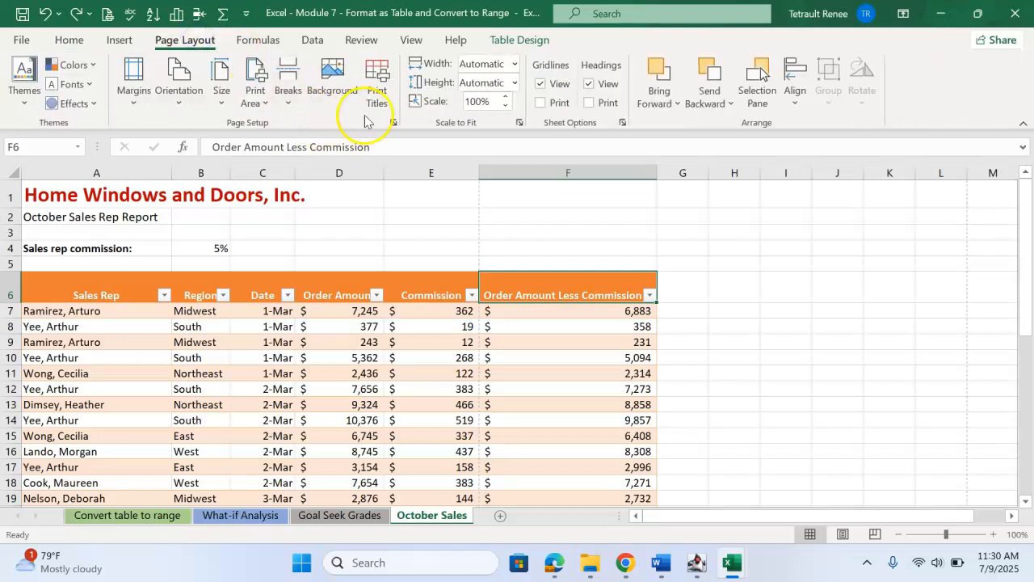
{"action": "left_click", "coordinate": [393, 123]}
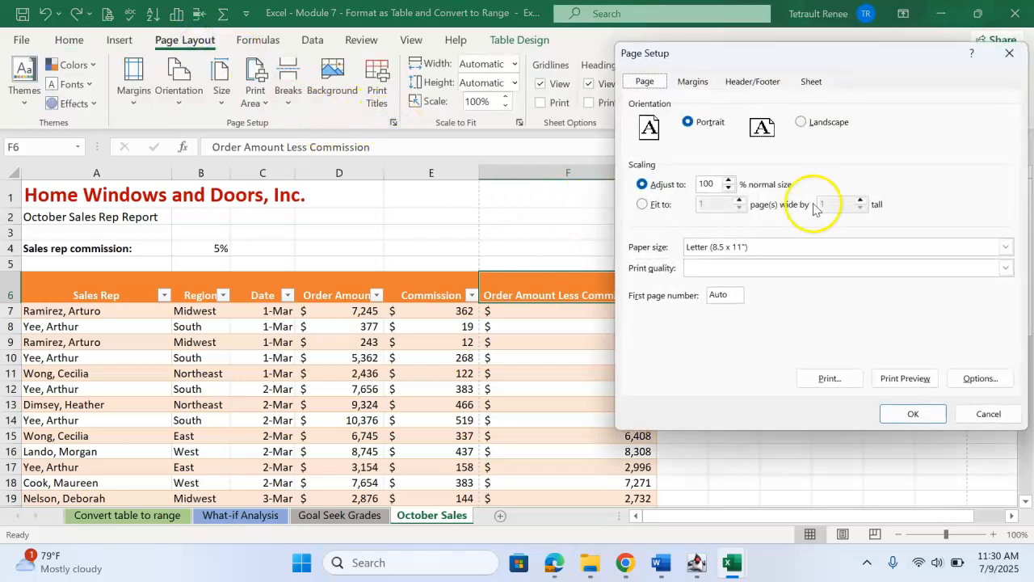
{"action": "left_click", "coordinate": [808, 81]}
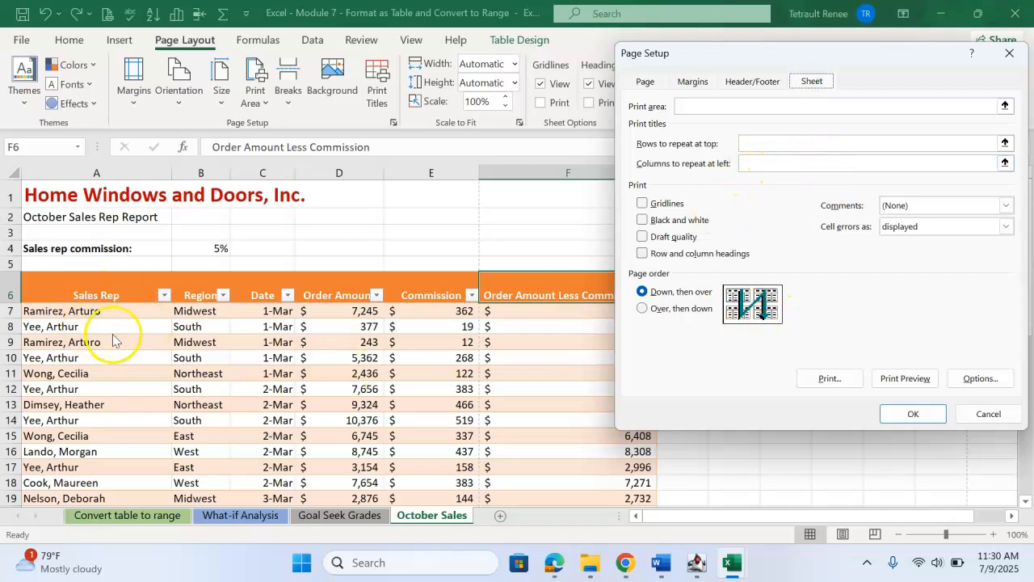
{"action": "left_click", "coordinate": [913, 414]}
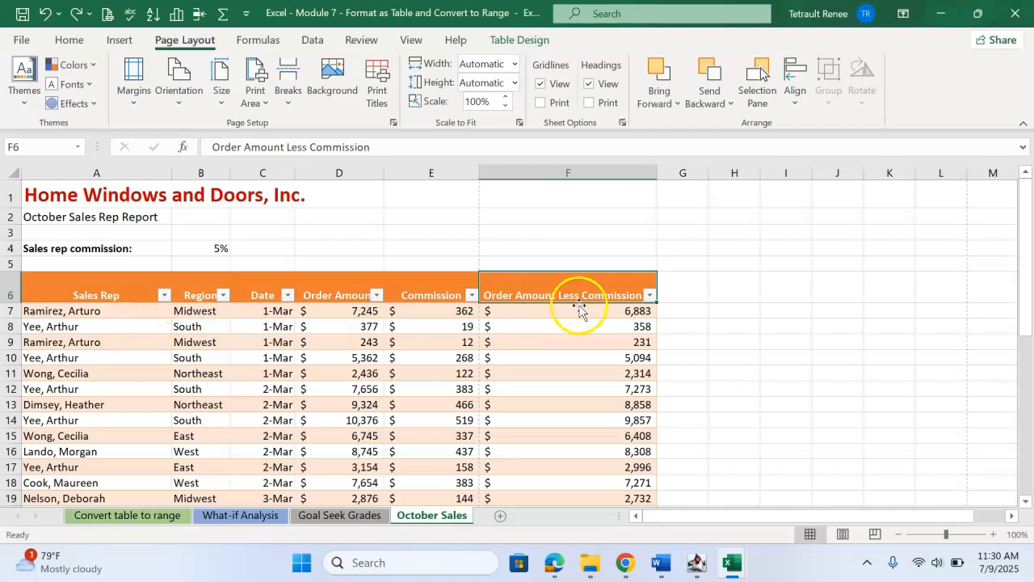
Narrow the Sales Rep column to fit its names and the Order Amount Less Commission column so its header wraps onto two lines
{"action": "scroll", "coordinate": [393, 293], "scroll_direction": "down", "scroll_amount": 3}
{"action": "scroll", "coordinate": [137, 303], "scroll_direction": "up", "scroll_amount": 3}
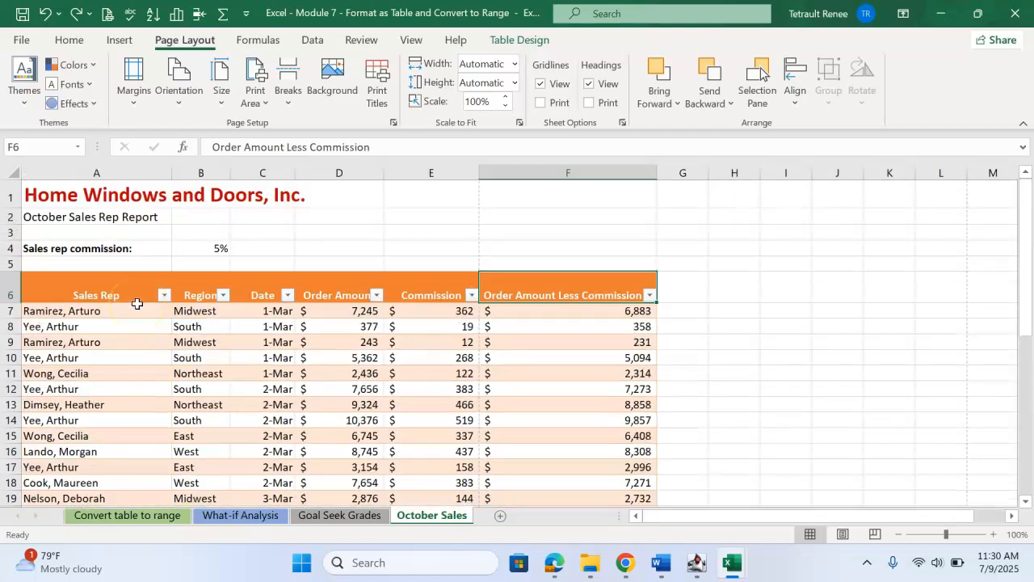
{"action": "scroll", "coordinate": [146, 341], "scroll_direction": "down", "scroll_amount": 7}
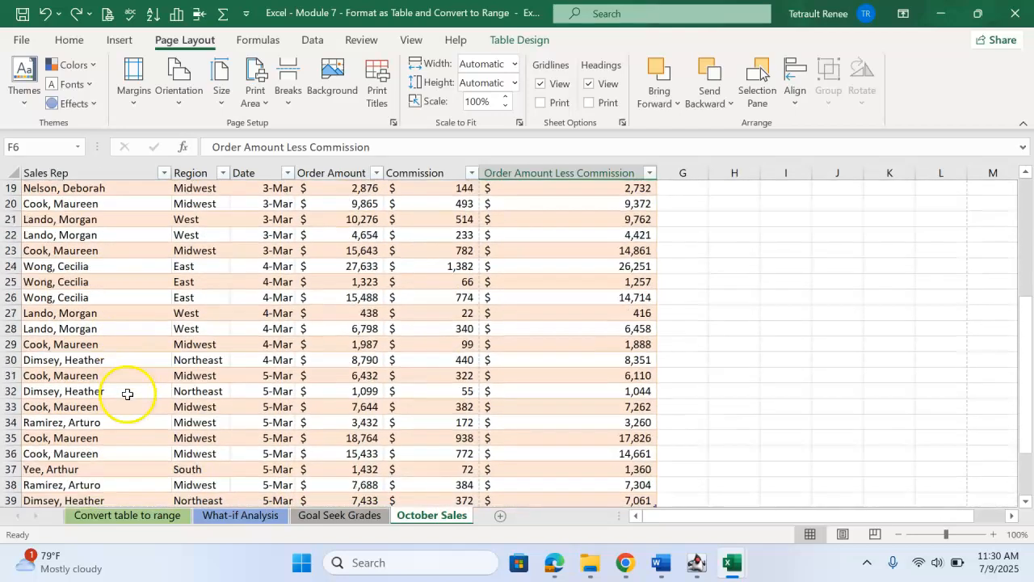
{"action": "scroll", "coordinate": [128, 396], "scroll_direction": "up", "scroll_amount": 7}
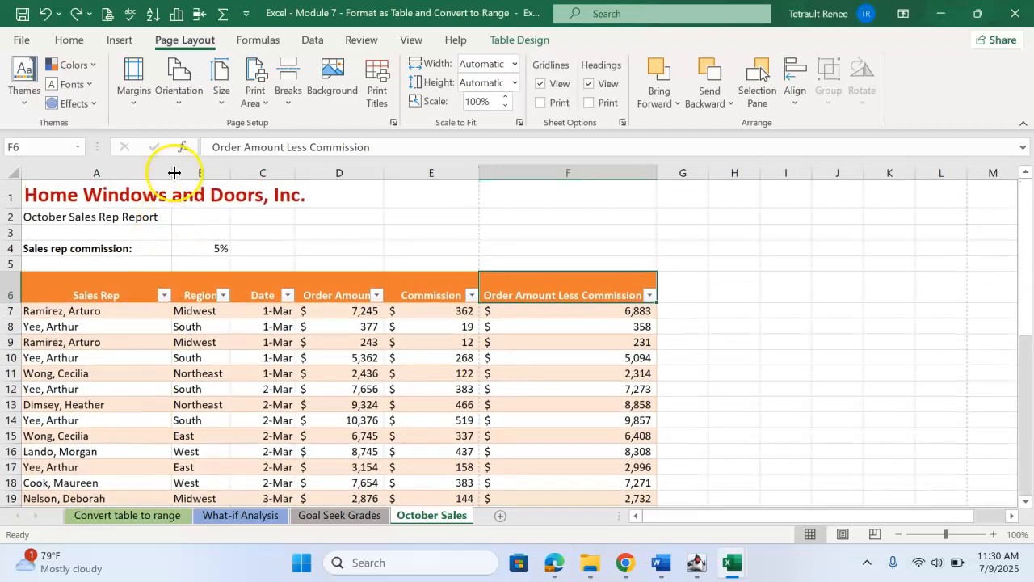
{"action": "left_click_drag", "start_coordinate": [161, 176], "coordinate": [138, 176]}
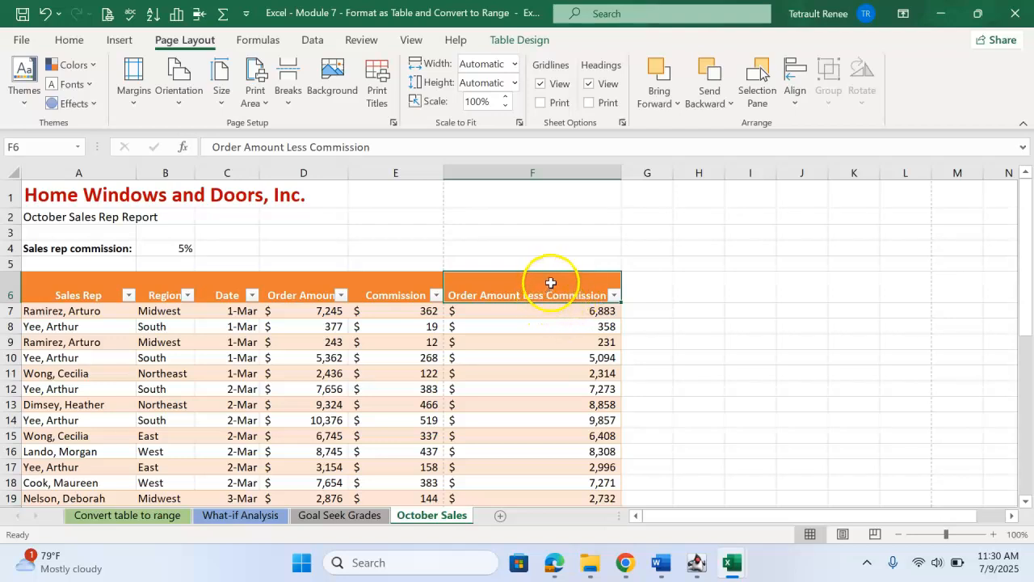
{"action": "left_click_drag", "start_coordinate": [620, 173], "coordinate": [556, 173]}
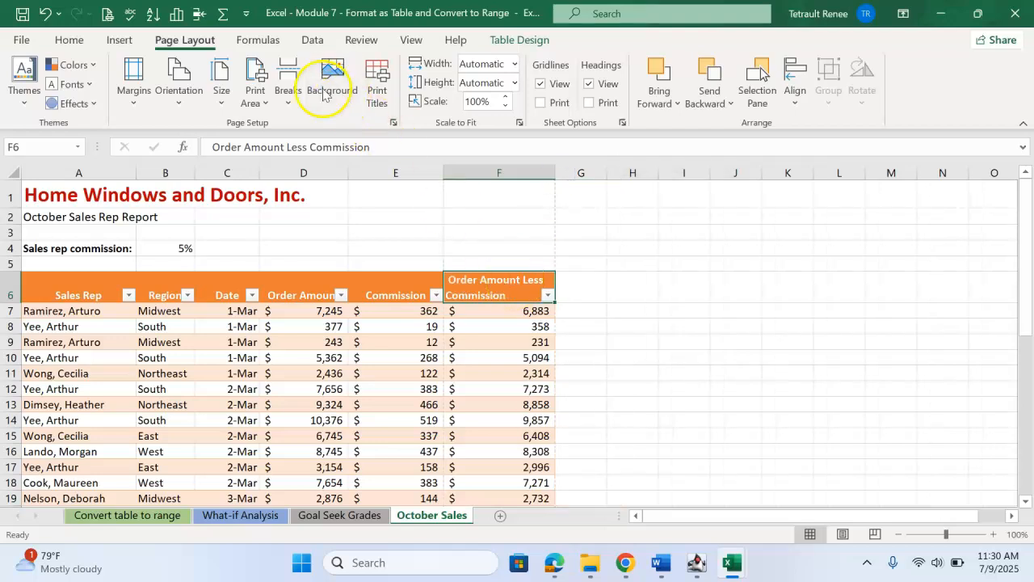
Try narrower and wider widths for column F, leaving its wrapped header split as "Order Amount Less" above "Commission"
{"action": "left_click", "coordinate": [69, 40]}
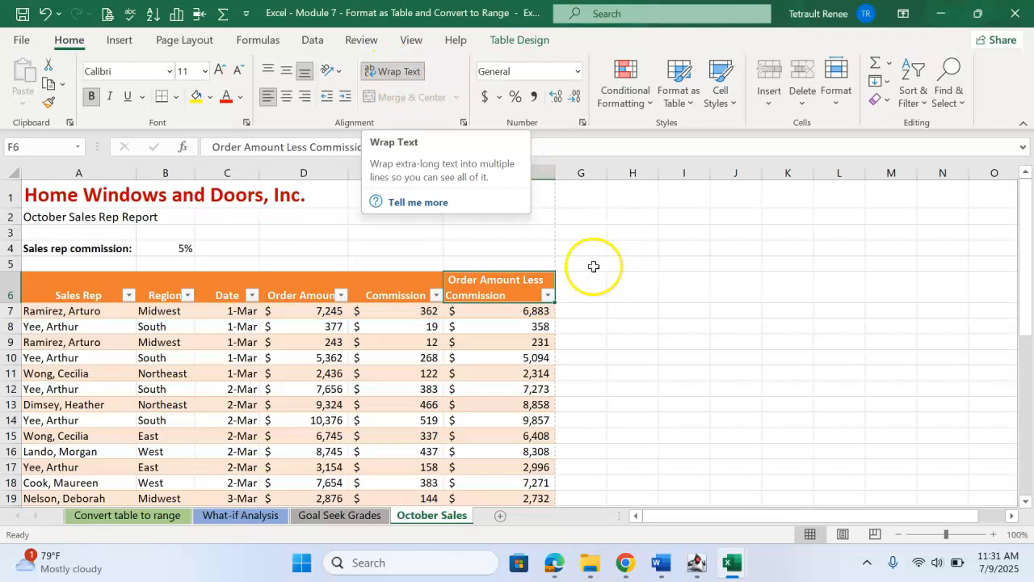
{"action": "left_click_drag", "start_coordinate": [553, 172], "coordinate": [540, 175]}
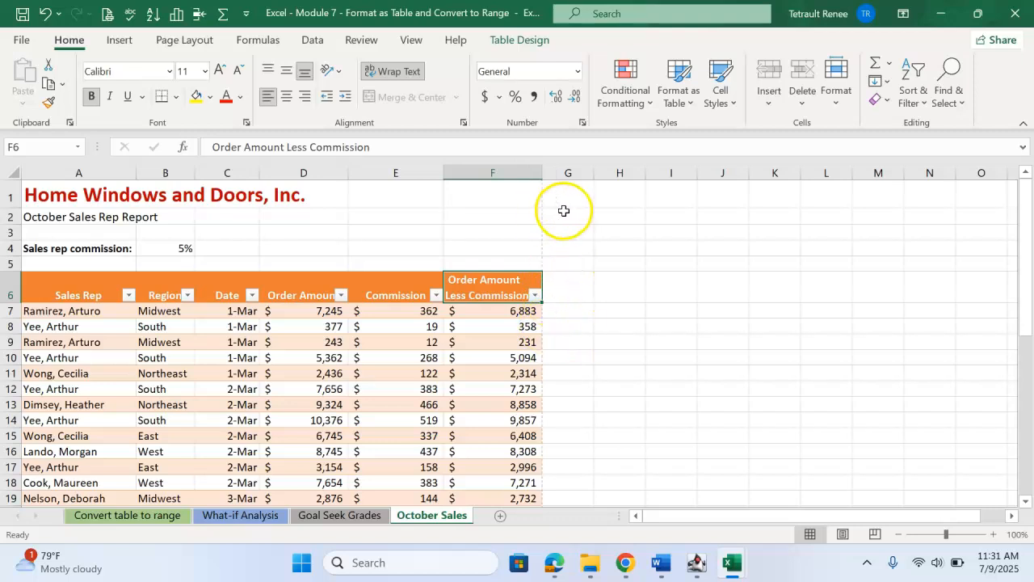
{"action": "left_click_drag", "start_coordinate": [542, 174], "coordinate": [602, 172]}
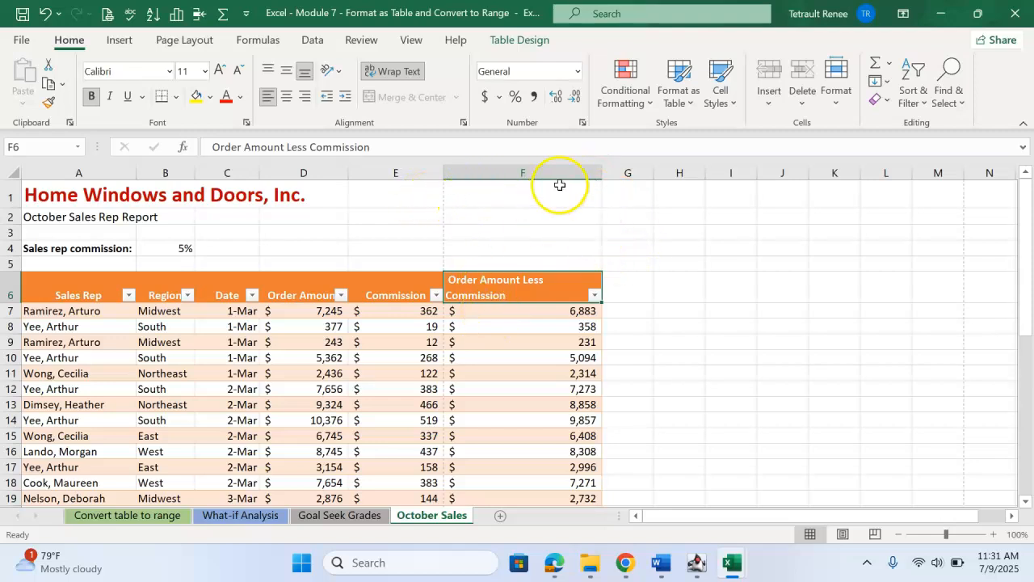
{"action": "left_click_drag", "start_coordinate": [602, 168], "coordinate": [556, 172]}
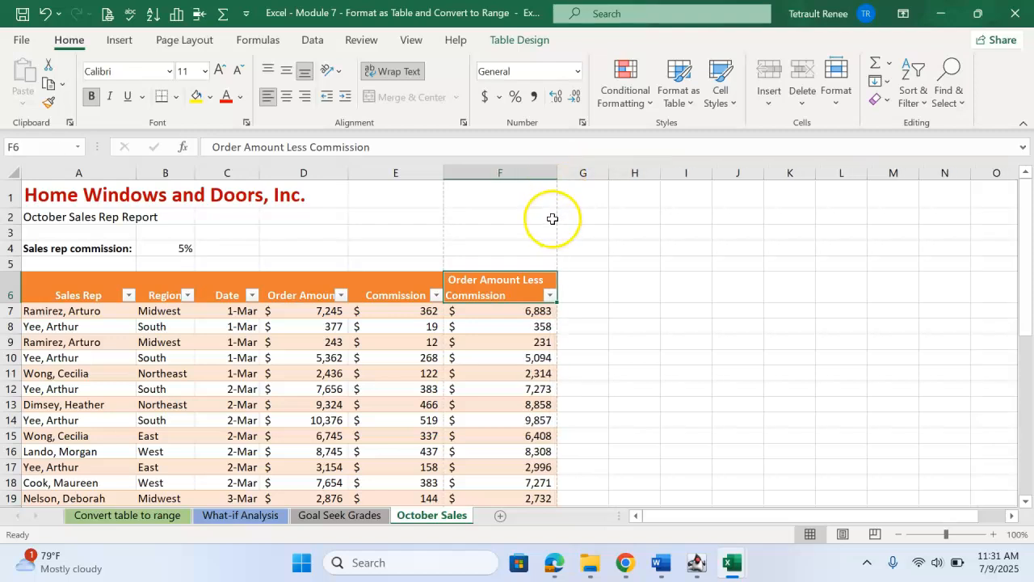
Check in the print preview whether all October Sales columns fit on one page, and return to the sheet
{"action": "left_click", "coordinate": [21, 41]}
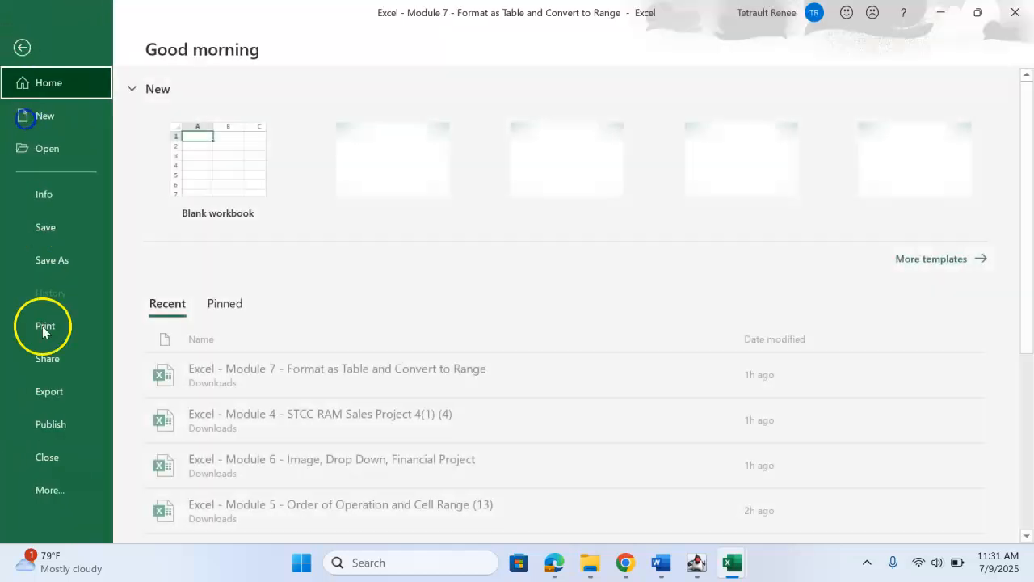
{"action": "left_click", "coordinate": [46, 328]}
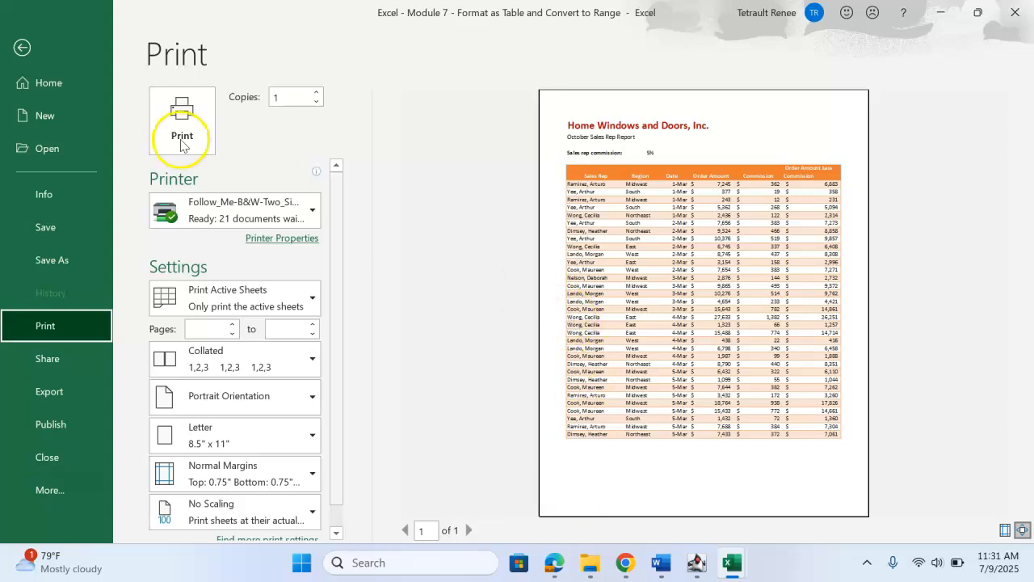
{"action": "left_click", "coordinate": [20, 48]}
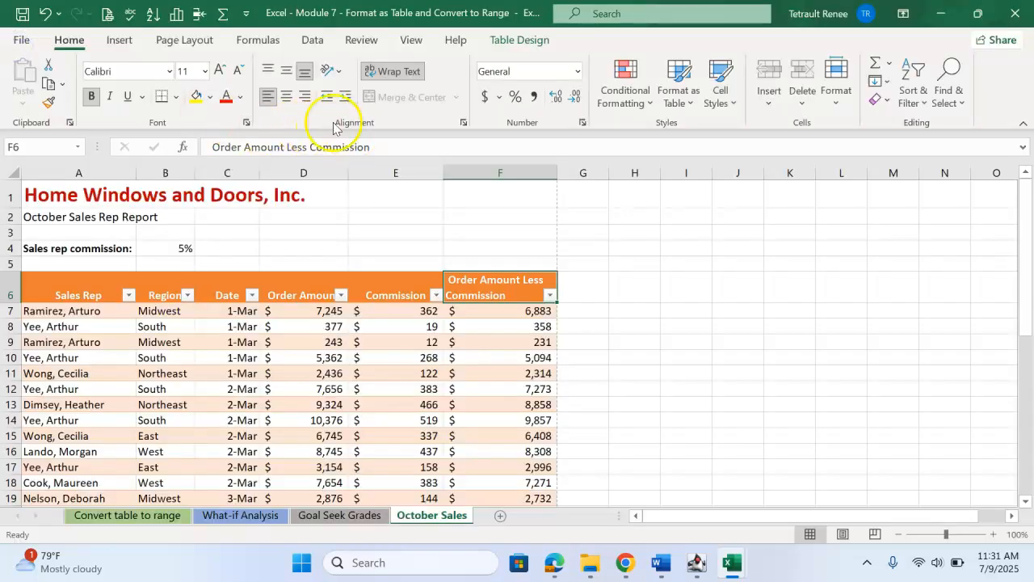
Review the Sheet settings in Page Setup, close them, and reopen them directly with the Print Titles command
{"action": "left_click", "coordinate": [179, 42]}
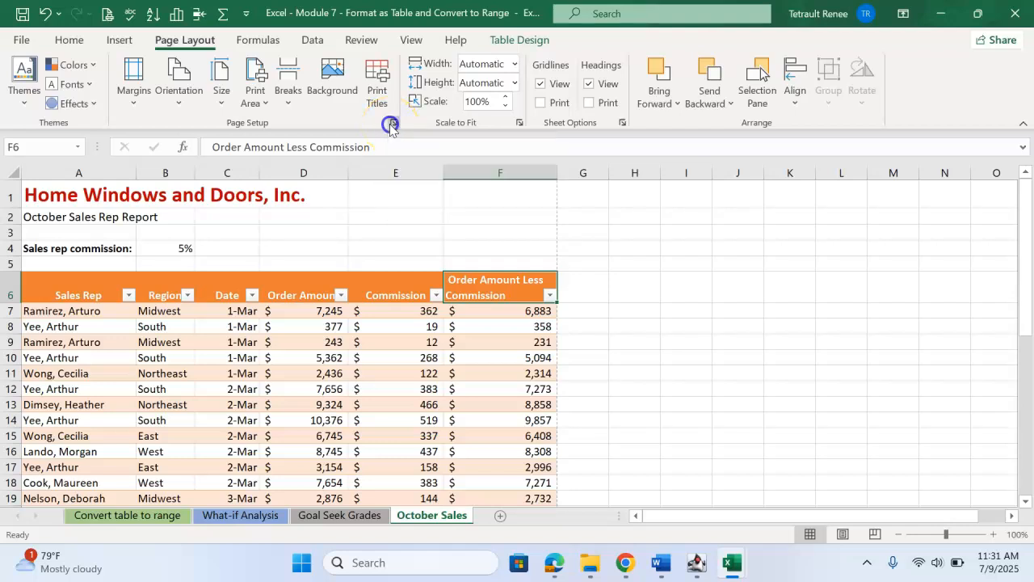
{"action": "left_click", "coordinate": [393, 122]}
{"action": "left_click", "coordinate": [810, 82]}
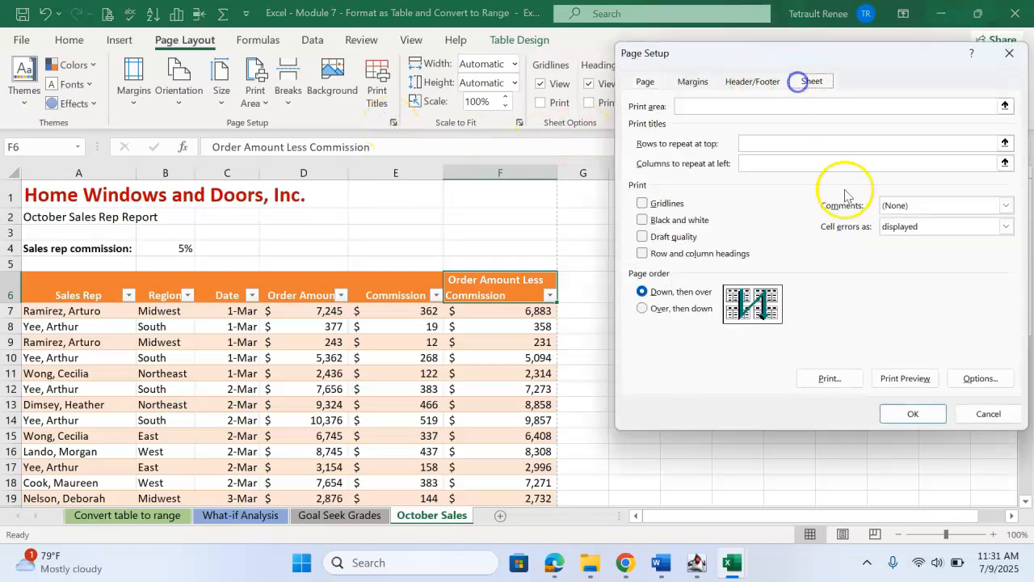
{"action": "left_click", "coordinate": [912, 412]}
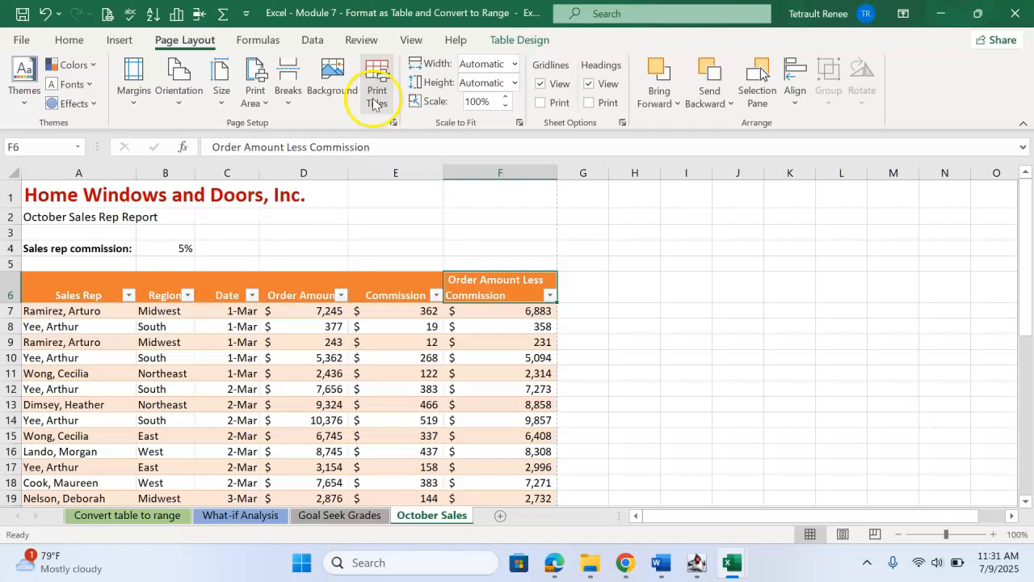
{"action": "left_click", "coordinate": [376, 102]}
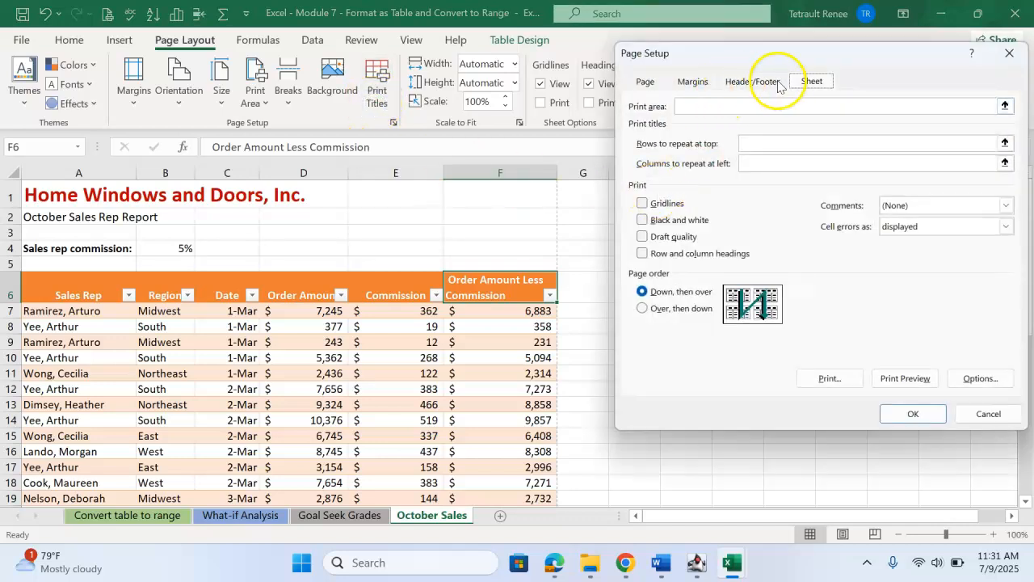